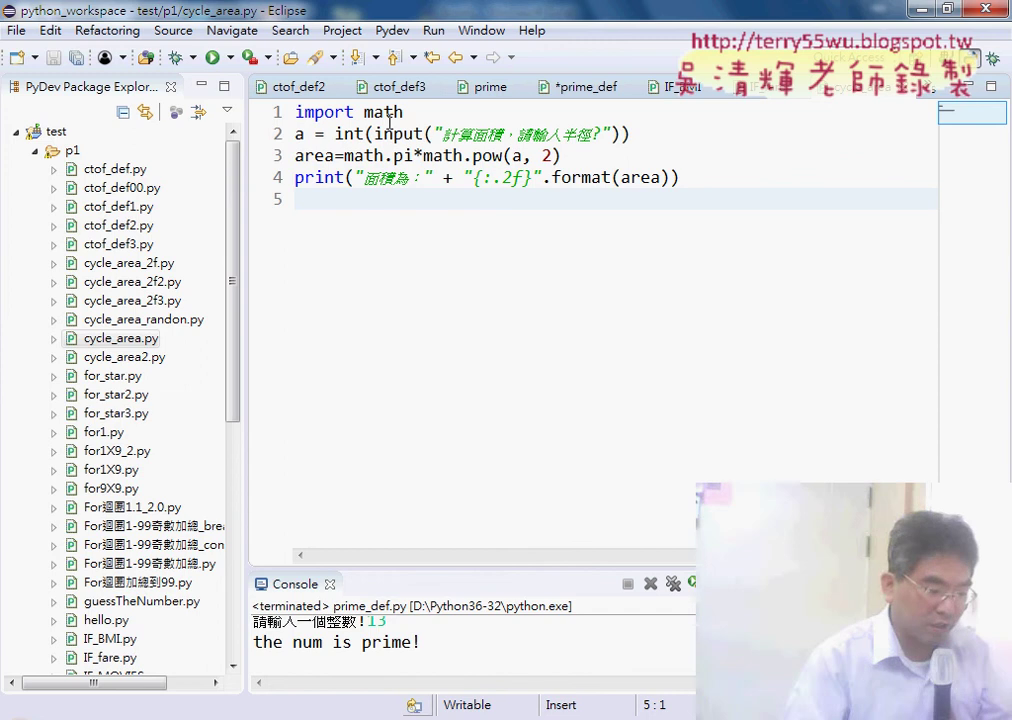
# Highlight the import math statement and math.pi in the area formula of the Python code.
pyautogui.moveTo(403, 112); pyautogui.dragTo(295, 112)
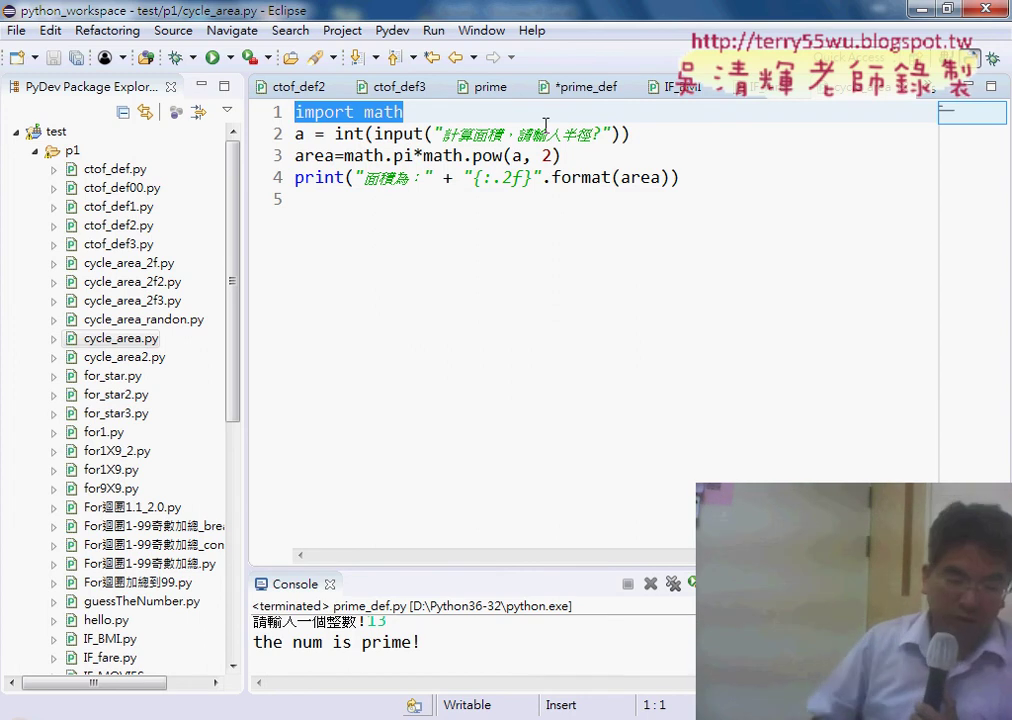
pyautogui.click(404, 112)
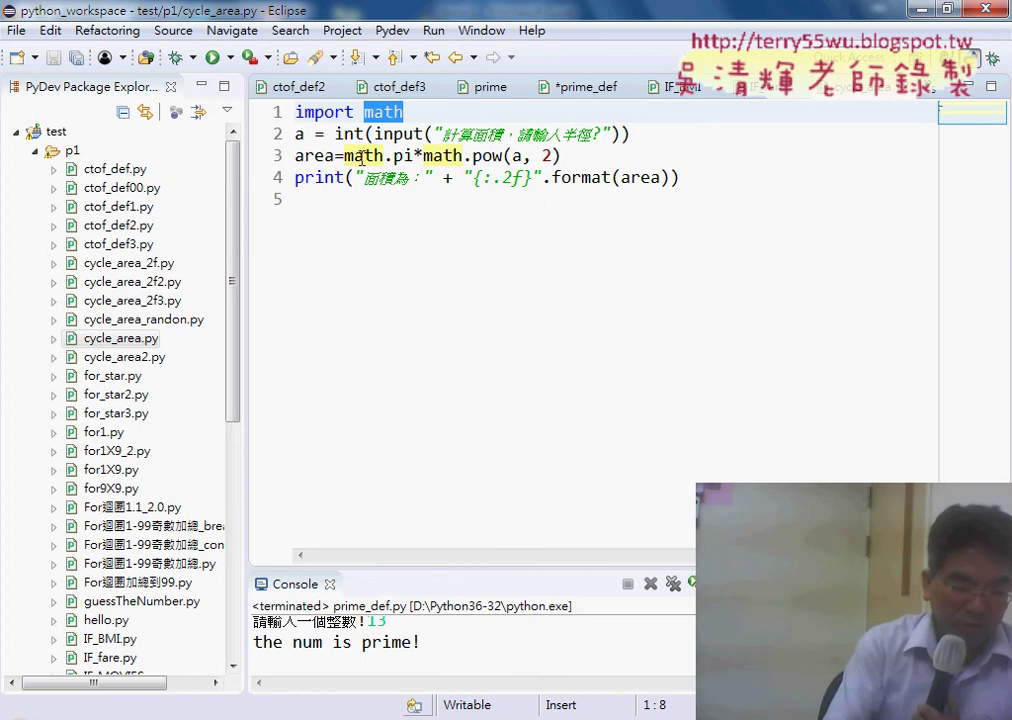
pyautogui.moveTo(344, 156); pyautogui.dragTo(414, 156)
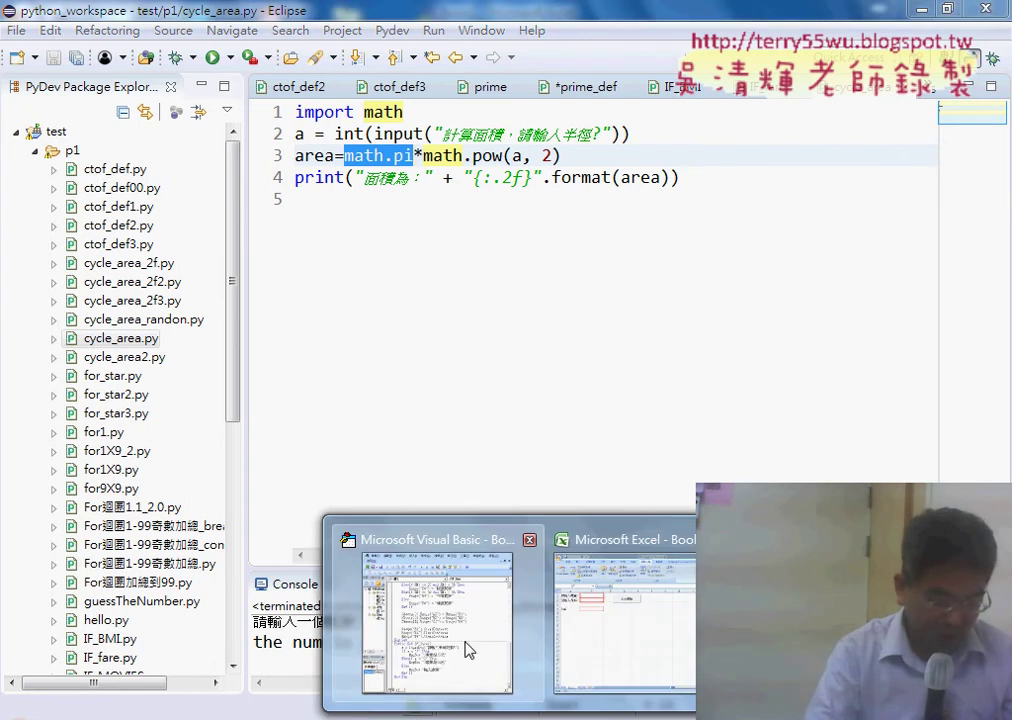
# In Excel, start a function in G1 and select PI under the 數學與三角函數 (Math & Trig) category.
pyautogui.click(471, 651)
pyautogui.click(644, 659)
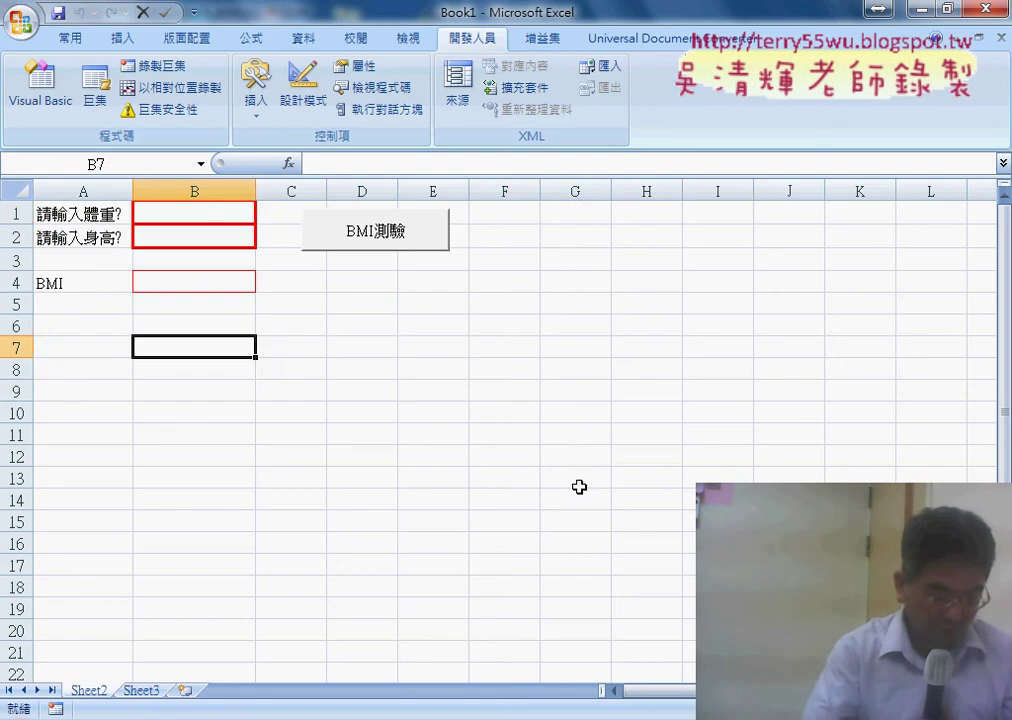
pyautogui.click(576, 214)
pyautogui.click(287, 163)
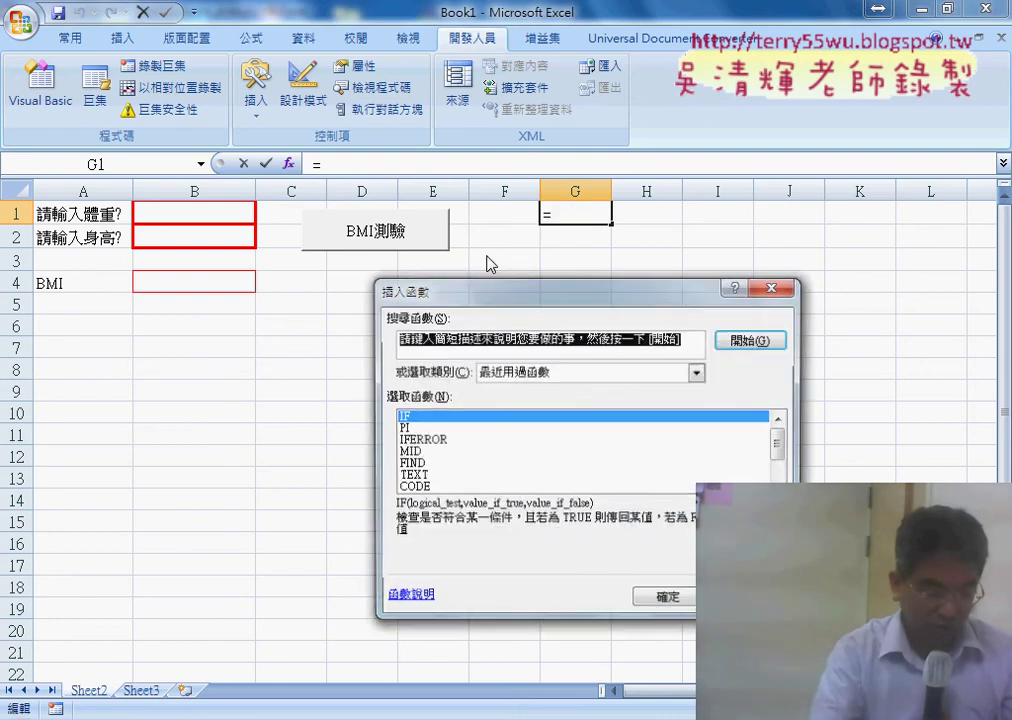
pyautogui.click(588, 372)
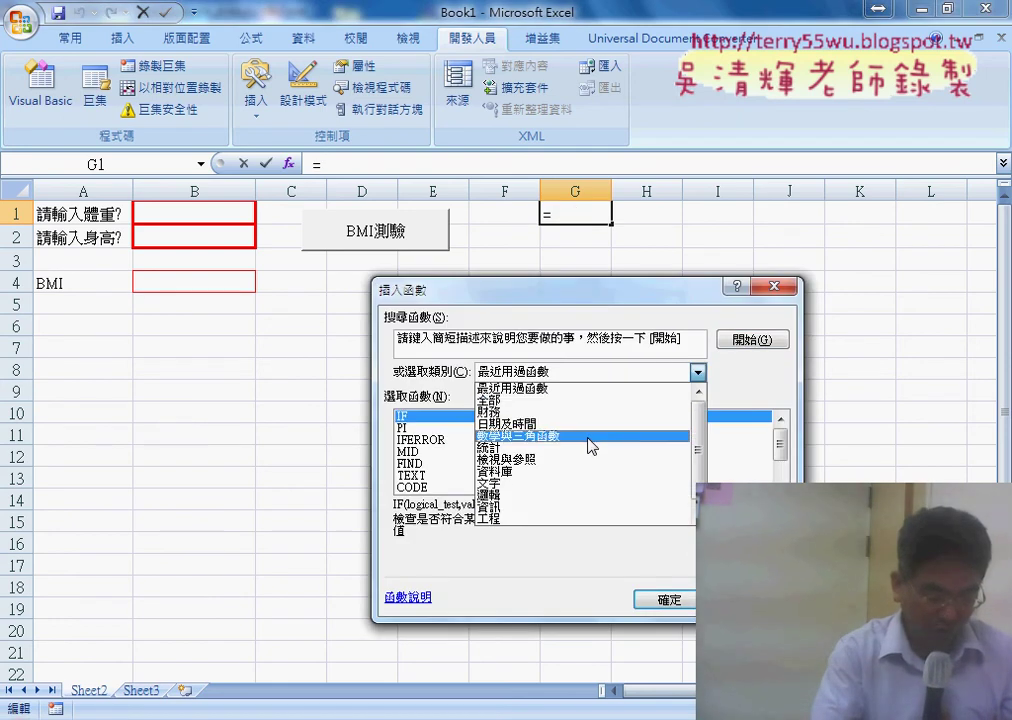
pyautogui.click(591, 446)
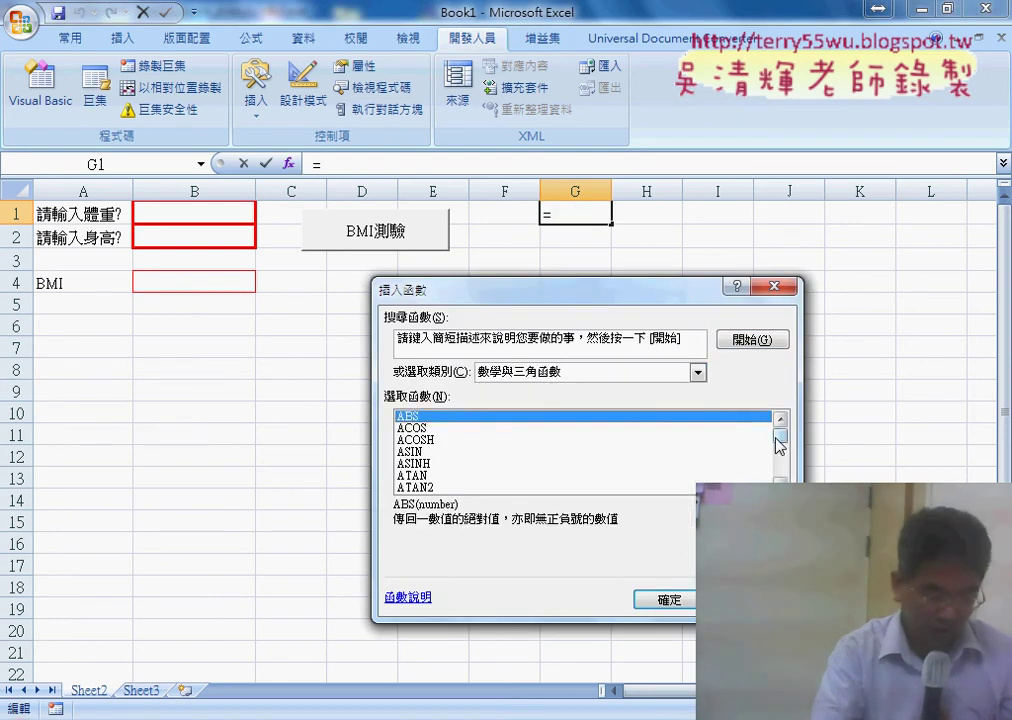
pyautogui.moveTo(779, 446); pyautogui.dragTo(777, 463)
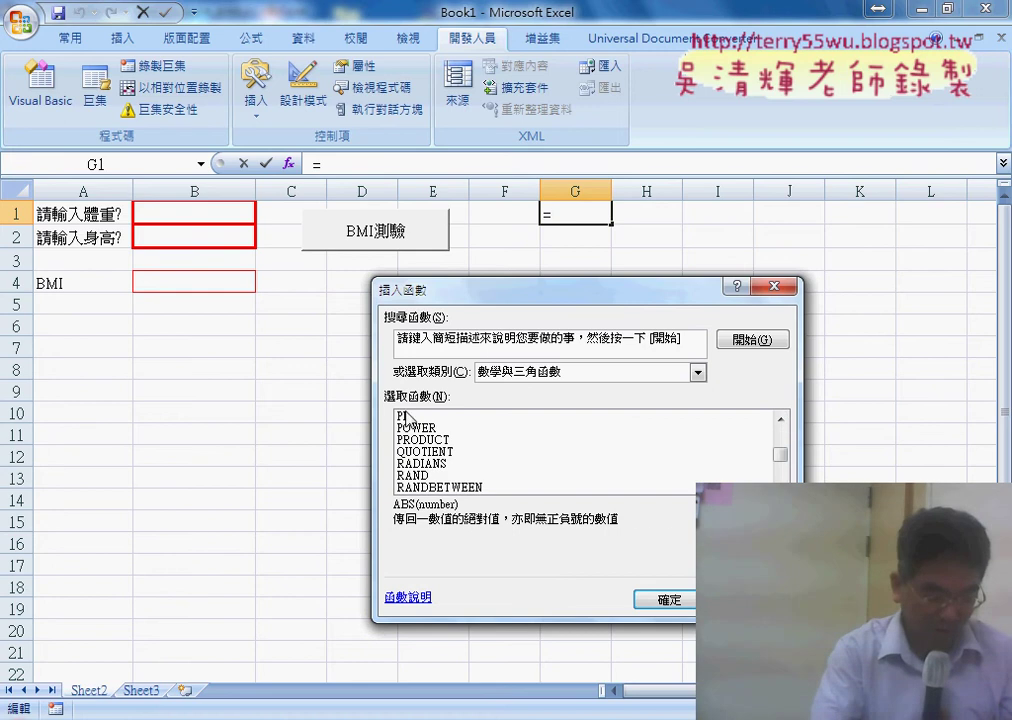
pyautogui.click(407, 418)
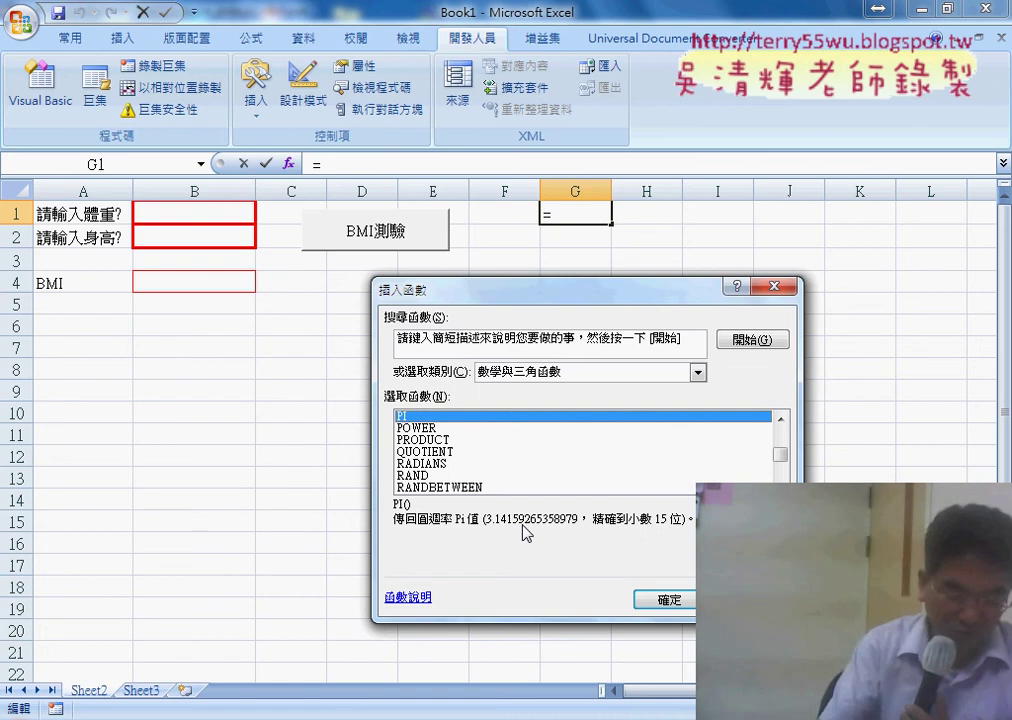
# Cancel the PI insertion, open the VBA editor on Module1, and move and widen its window.
pyautogui.press('Escape')
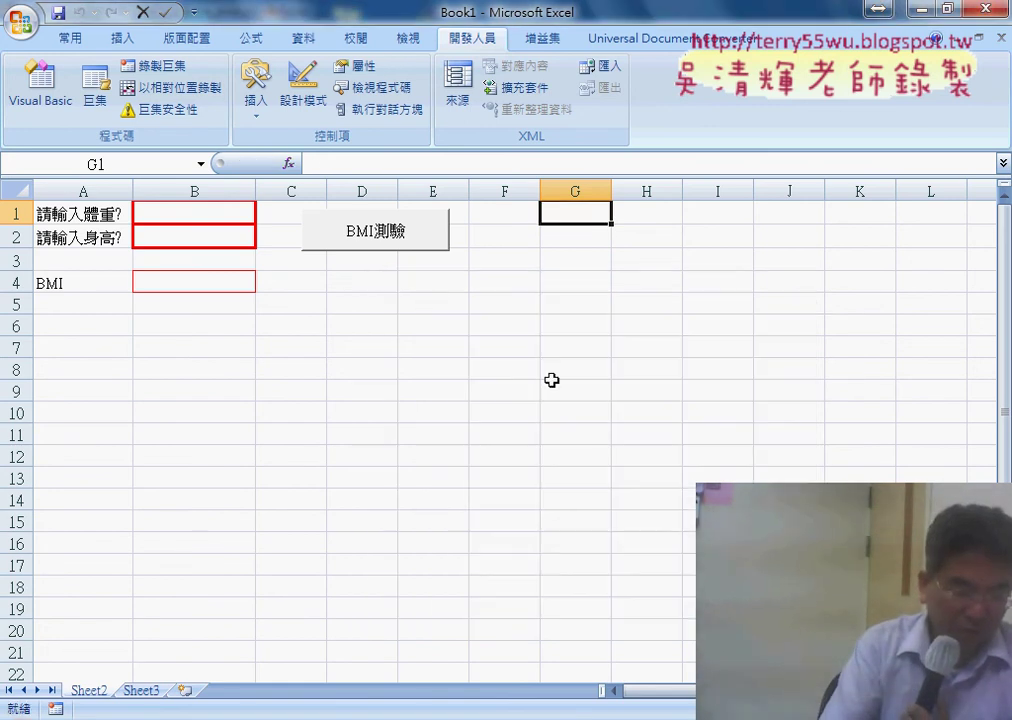
pyautogui.click(46, 100)
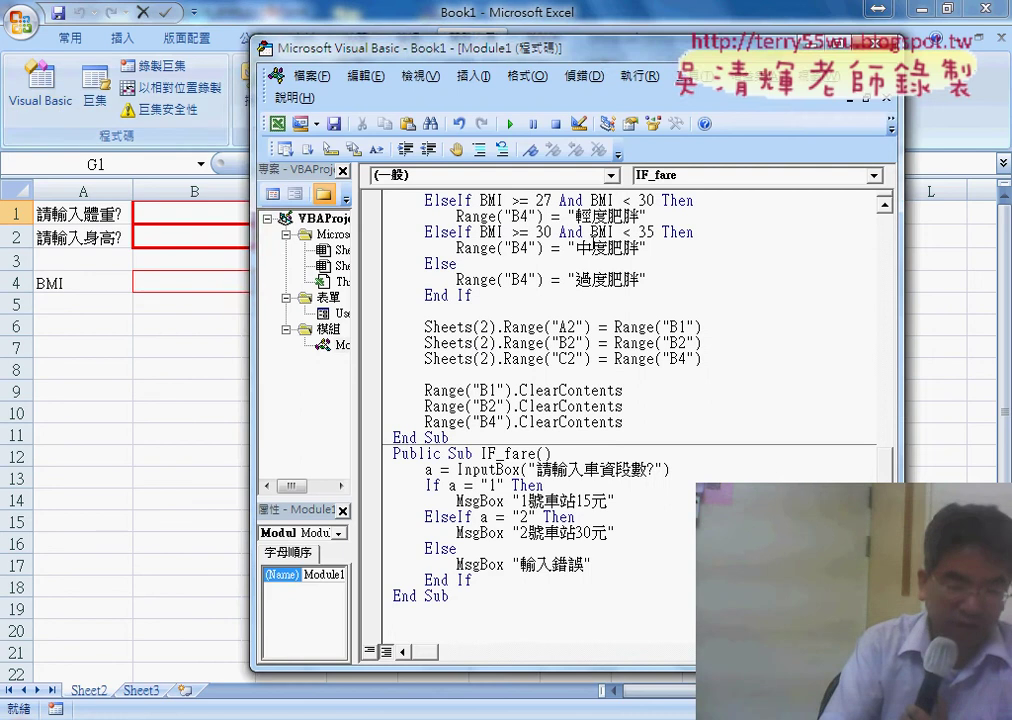
pyautogui.moveTo(611, 52); pyautogui.dragTo(477, 38)
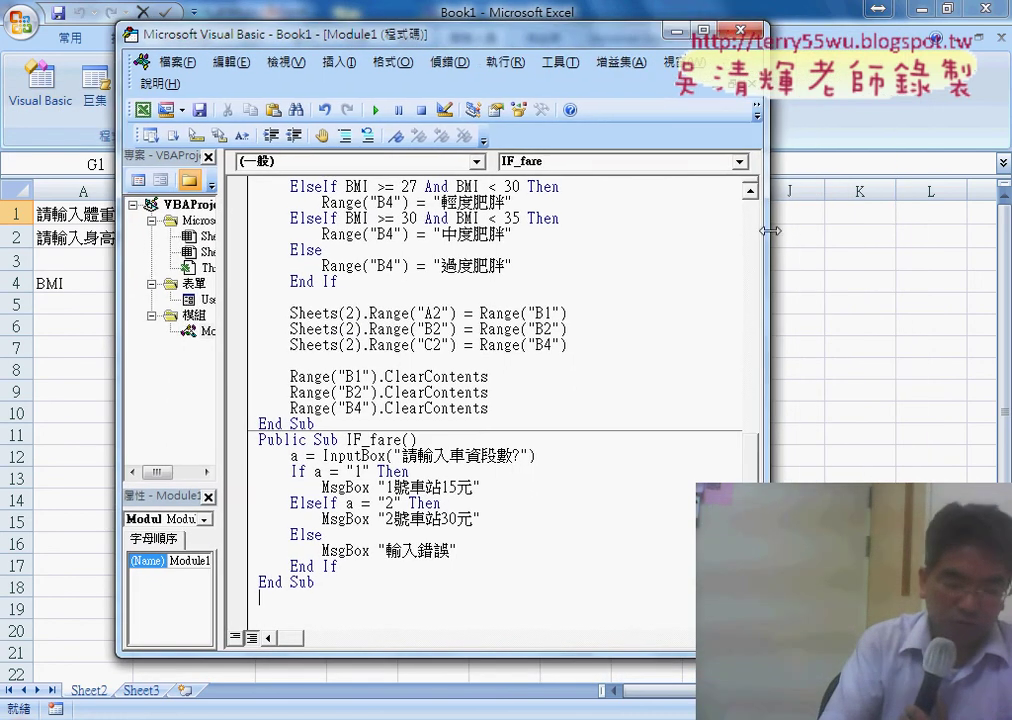
pyautogui.moveTo(770, 231); pyautogui.dragTo(920, 238)
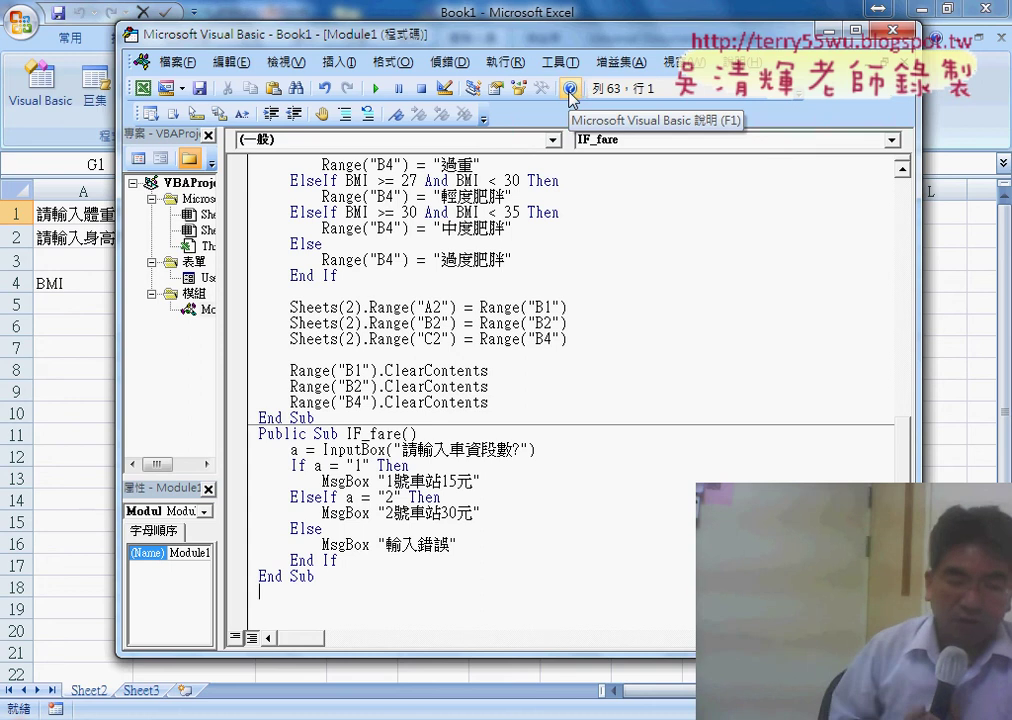
pyautogui.click(571, 90)
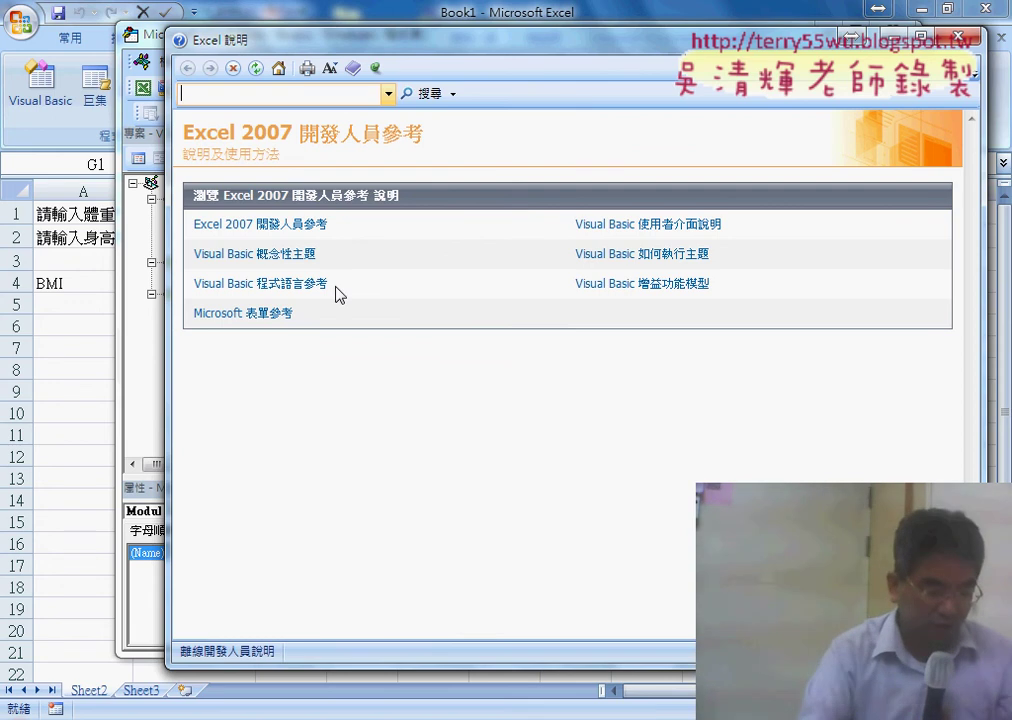
pyautogui.click(295, 284)
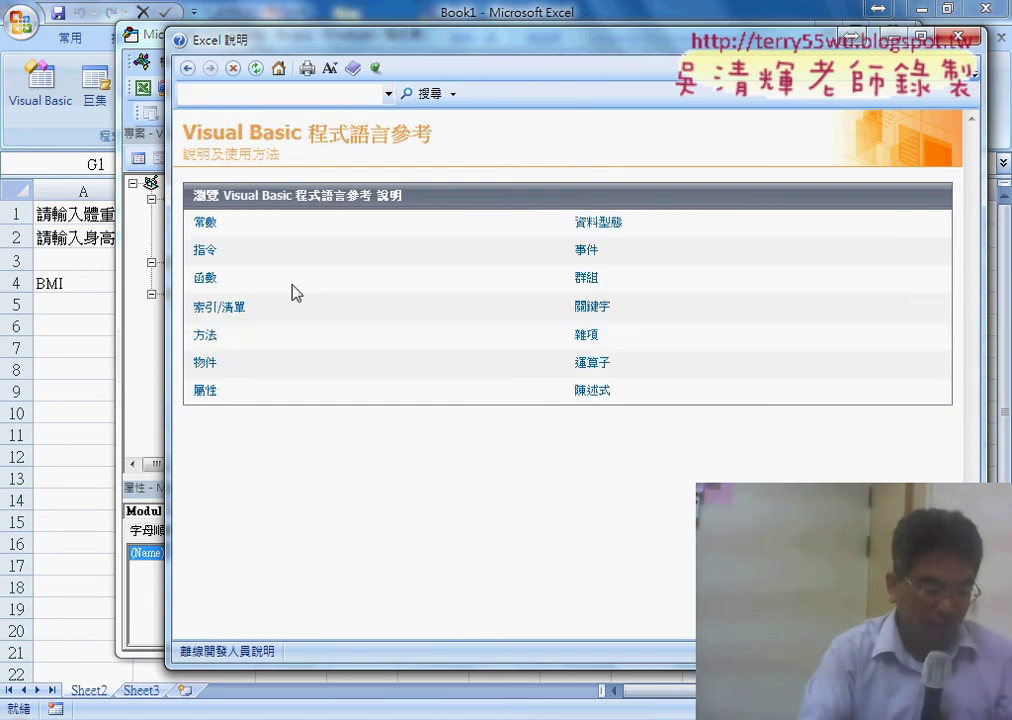
pyautogui.click(205, 279)
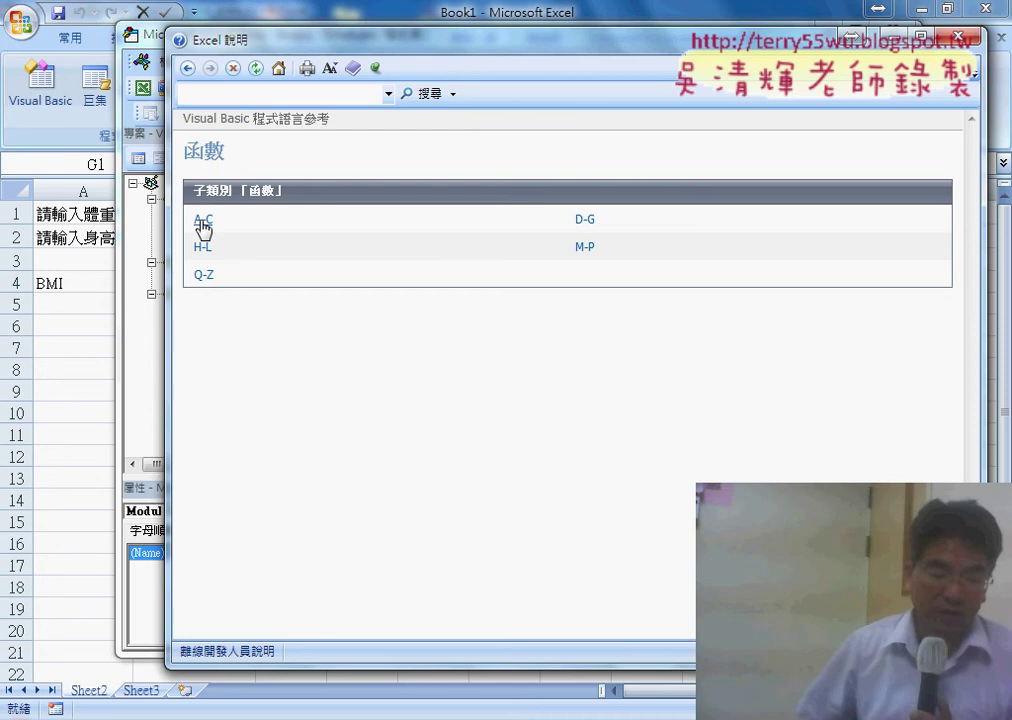
pyautogui.click(589, 250)
pyautogui.scroll(-4, 611, 263)
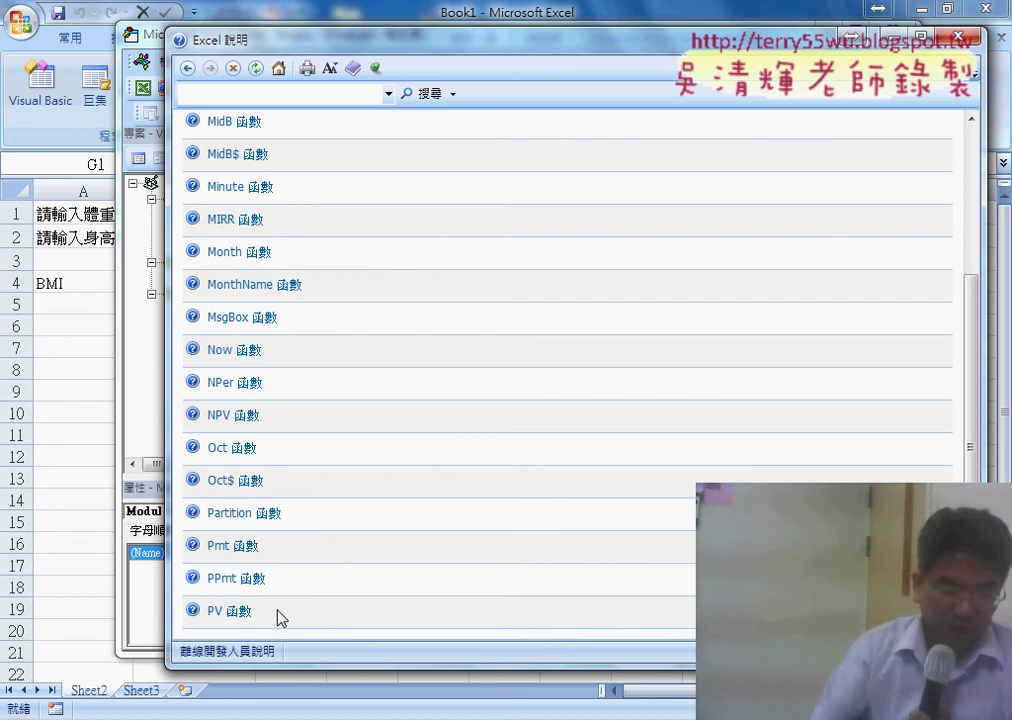
pyautogui.hotkey('alt', 'F4')
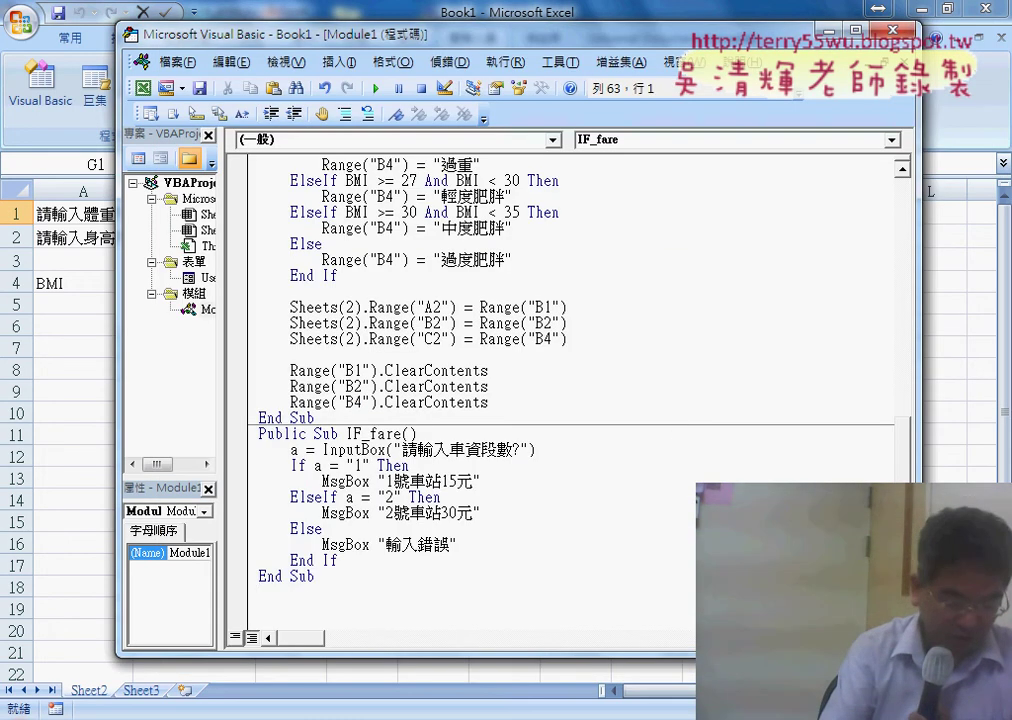
# Put focus in the IF_fare code, close the VBA editor with Alt+F11, and select cell F1.
pyautogui.moveTo(391, 716)
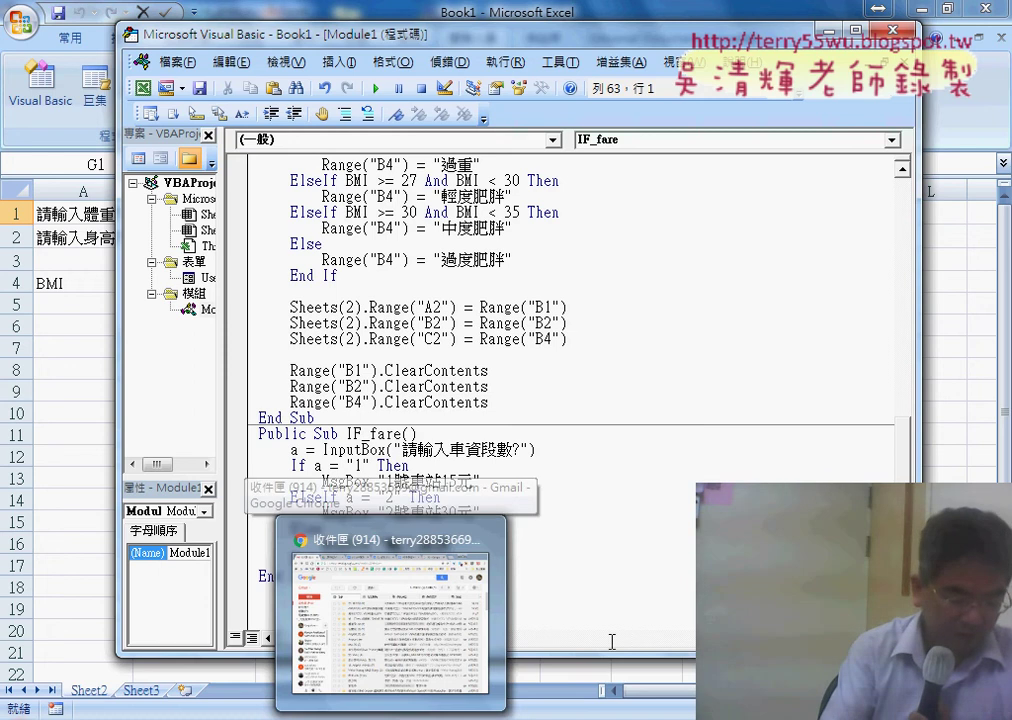
pyautogui.click(445, 497)
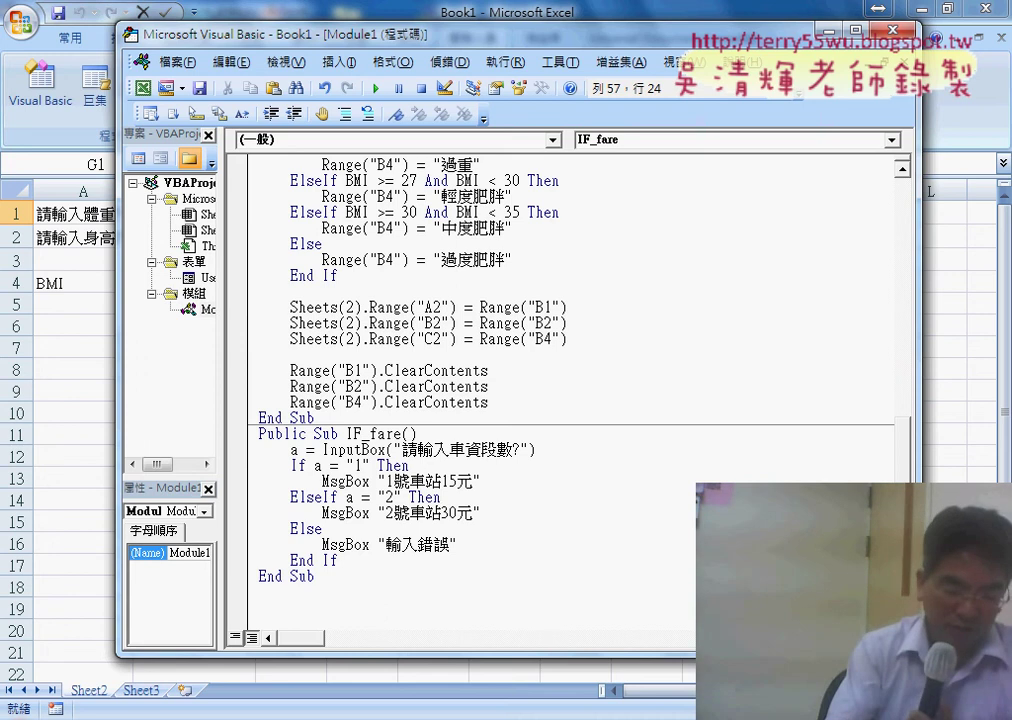
pyautogui.hotkey('alt', 'F11')
pyautogui.click(522, 212)
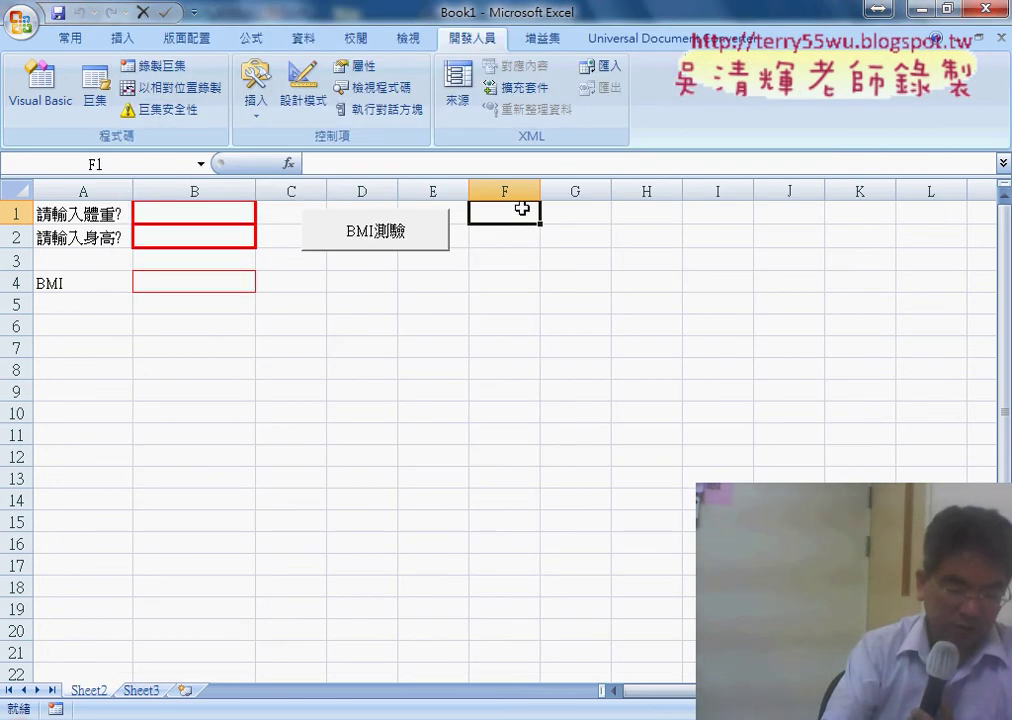
# Start a function in F1 and select PI from the Math & Trig list, showing 3.14159265358979.
pyautogui.click(289, 163)
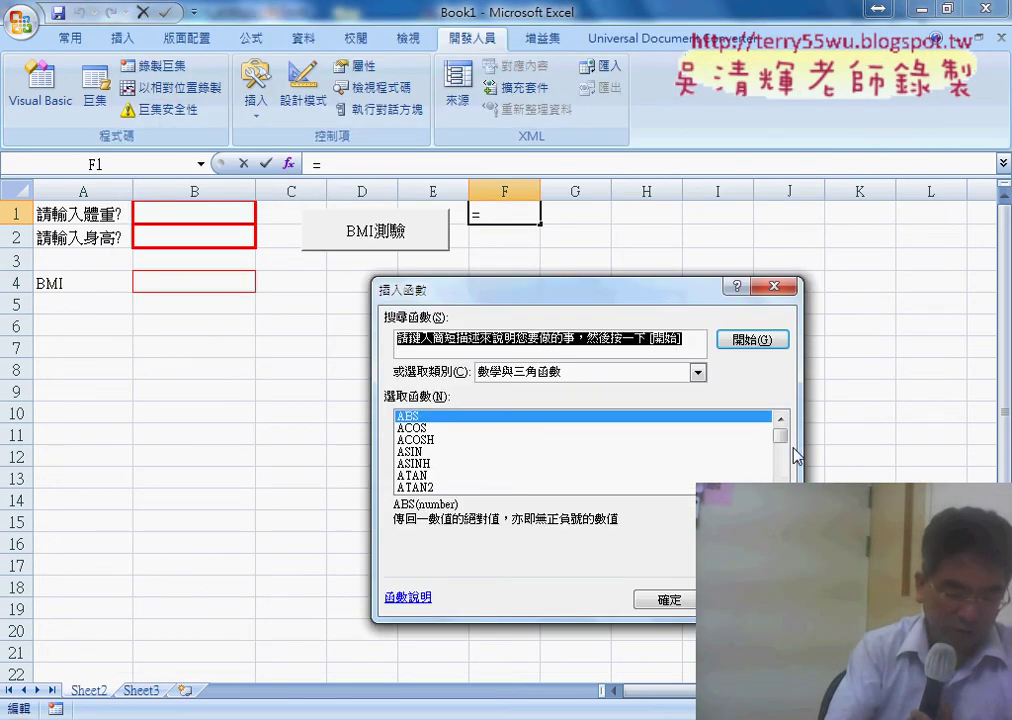
pyautogui.moveTo(780, 436)
pyautogui.mouseDown()
pyautogui.moveTo(780, 468)
pyautogui.moveTo(781, 458)
pyautogui.mouseUp()
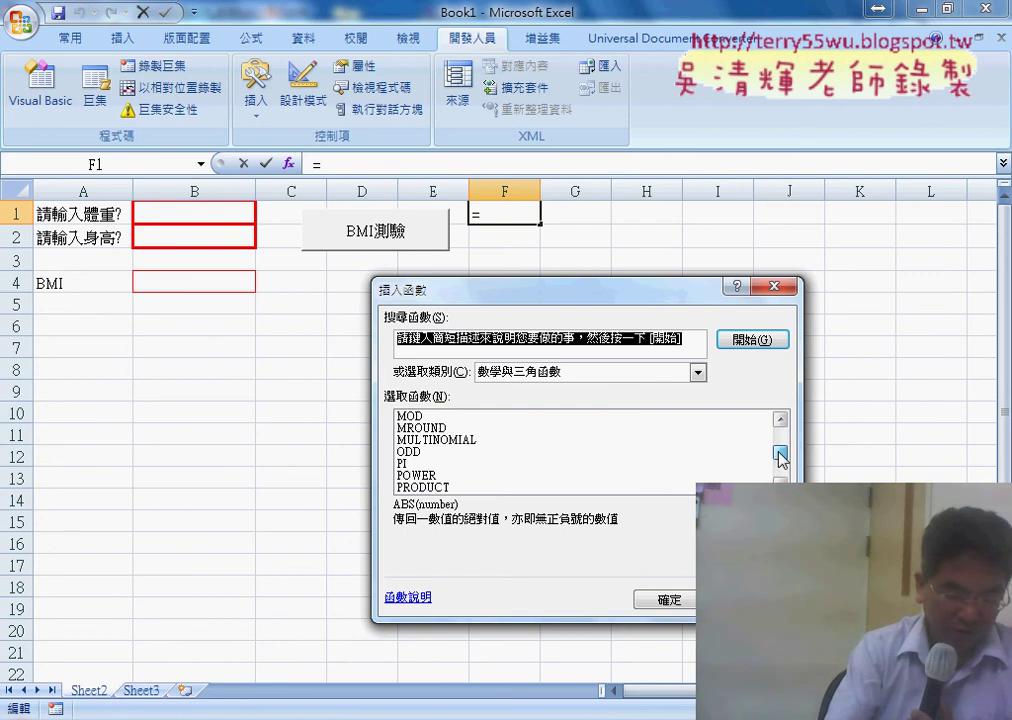
pyautogui.click(427, 464)
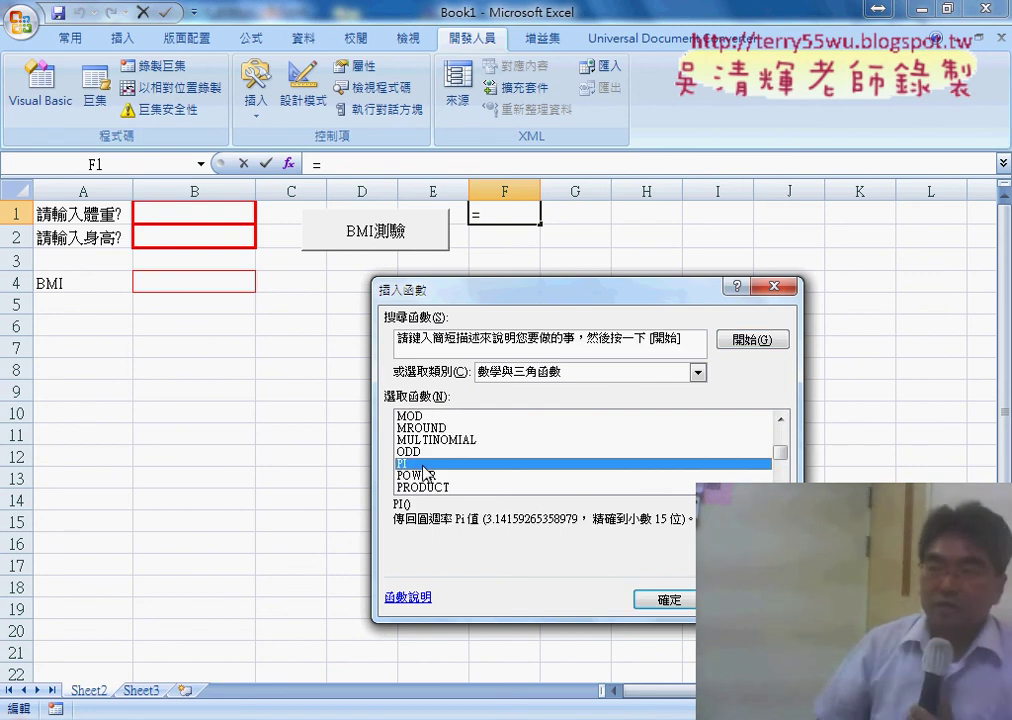
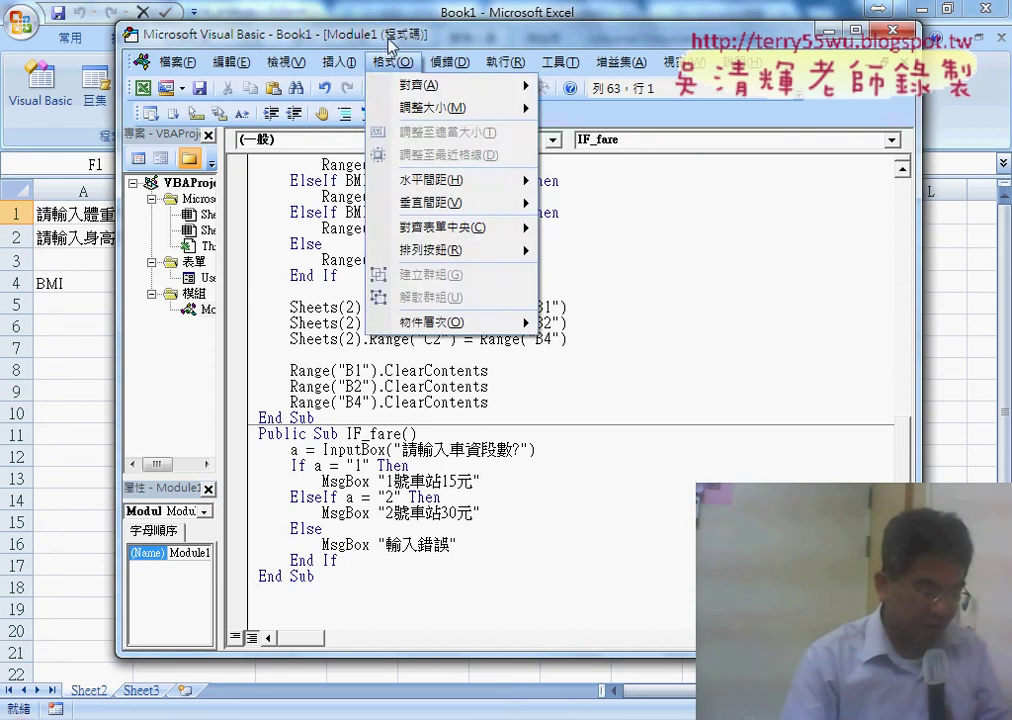
# Insert an empty Public Sub cycle_area after IF_fare and delete the blank lines between them.
pyautogui.moveTo(330, 33); pyautogui.dragTo(454, 33)
pyautogui.click(462, 60)
pyautogui.click(485, 84)
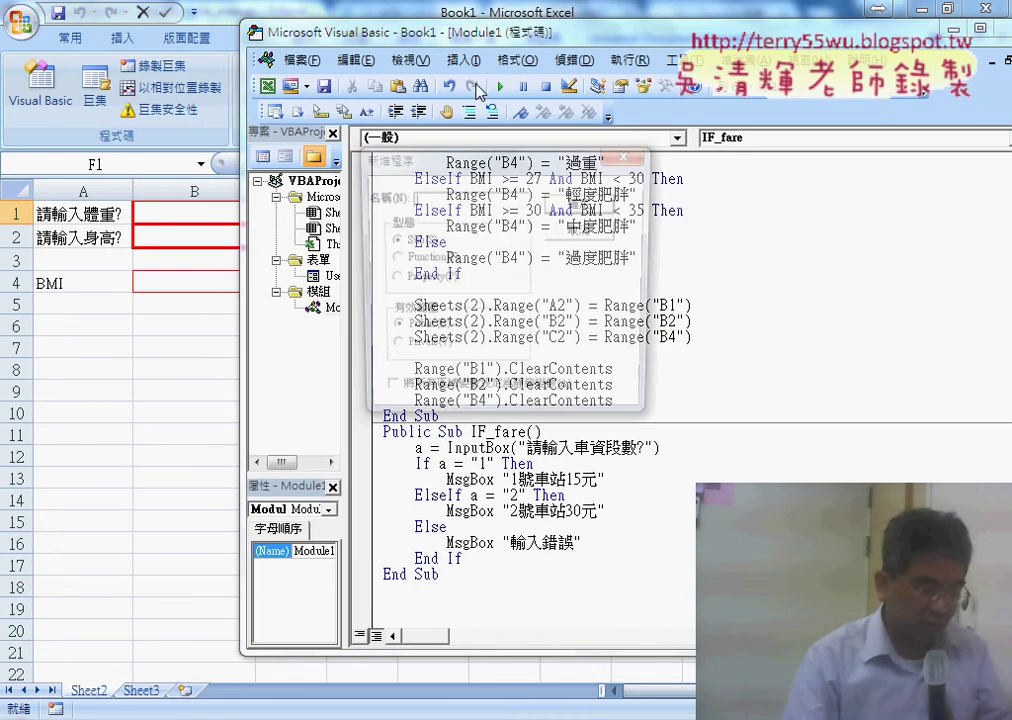
pyautogui.rightClick(455, 200)
pyautogui.click(491, 278)
pyautogui.write('cycle_area')
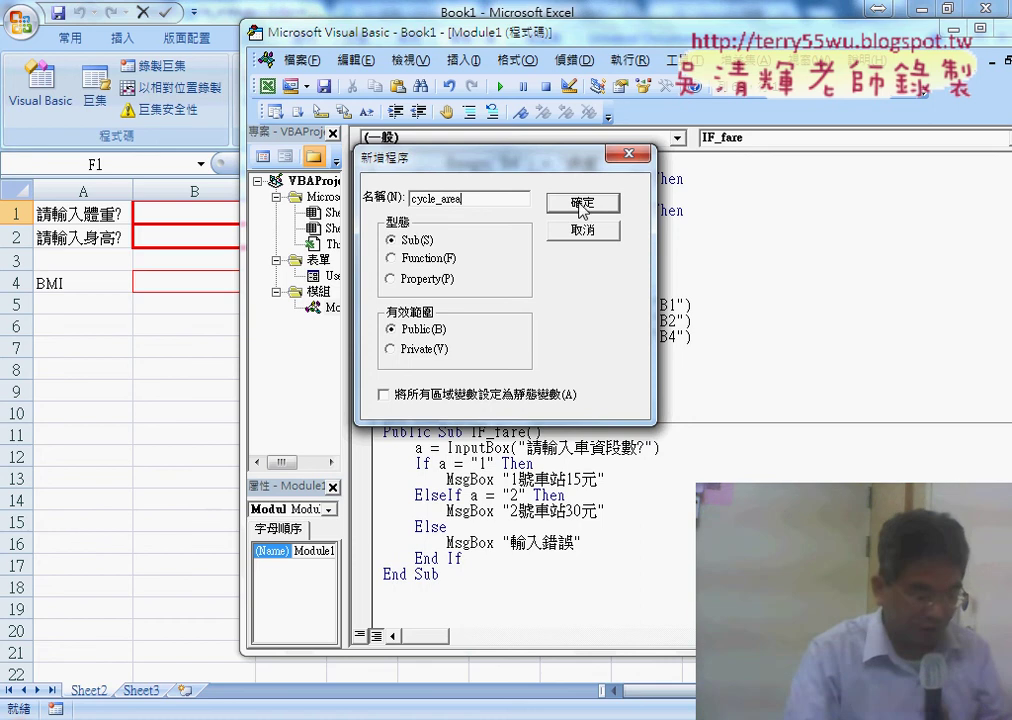
pyautogui.click(582, 204)
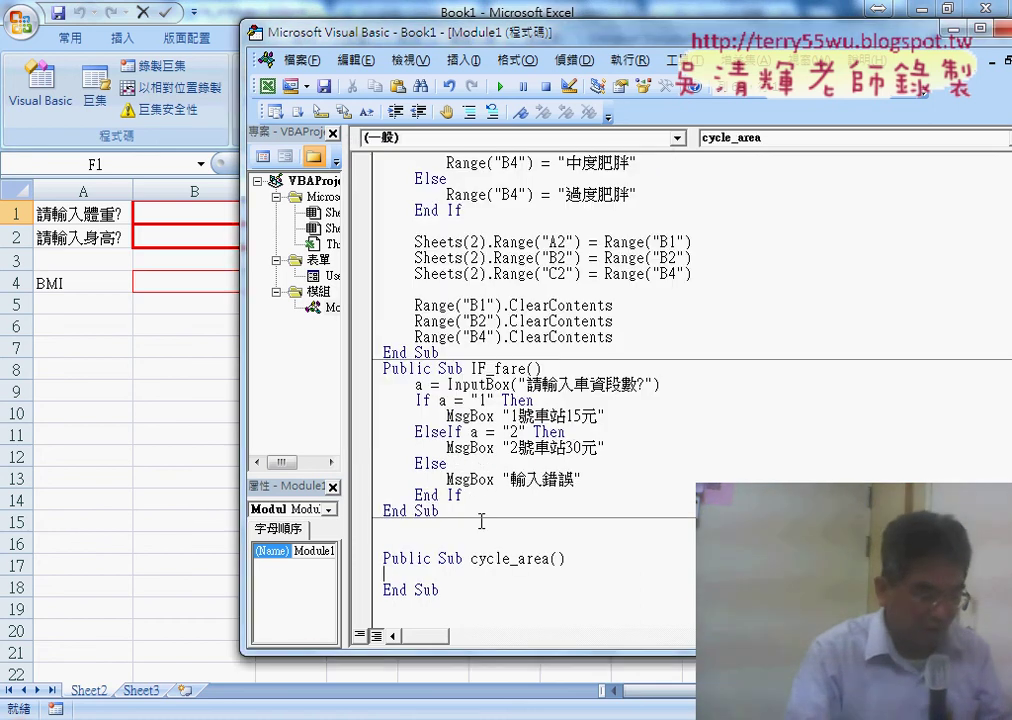
pyautogui.moveTo(481, 521); pyautogui.dragTo(472, 537)
pyautogui.press('Delete')
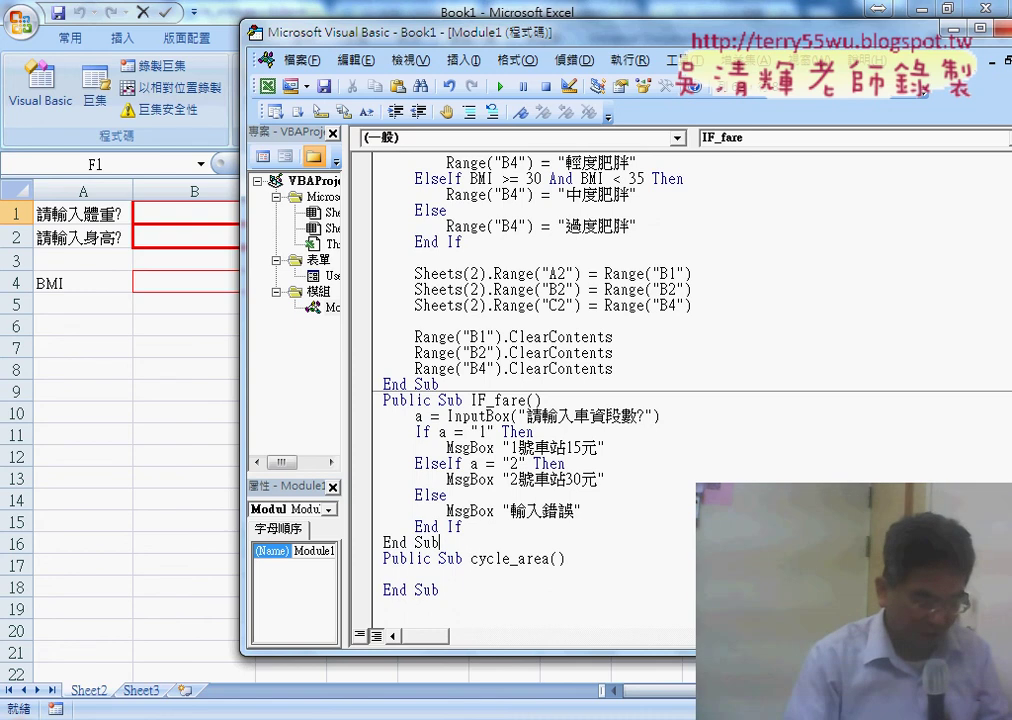
# Copy lines 2–4 of cycle_area.py in Eclipse.
pyautogui.click(465, 644)
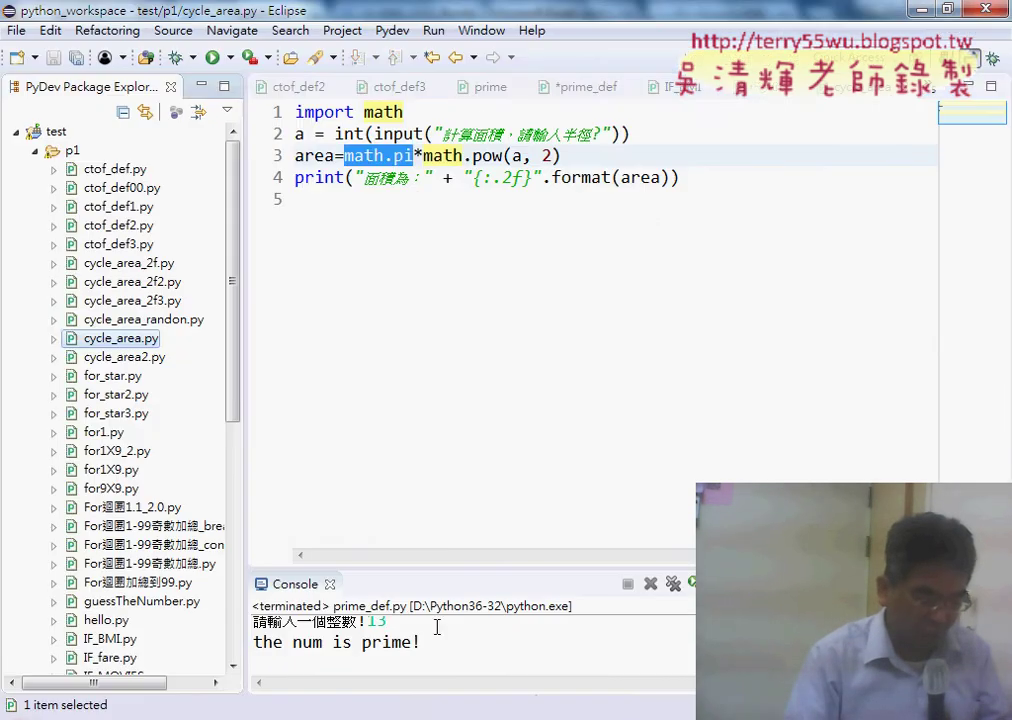
pyautogui.click(494, 174)
pyautogui.moveTo(698, 181); pyautogui.dragTo(283, 136)
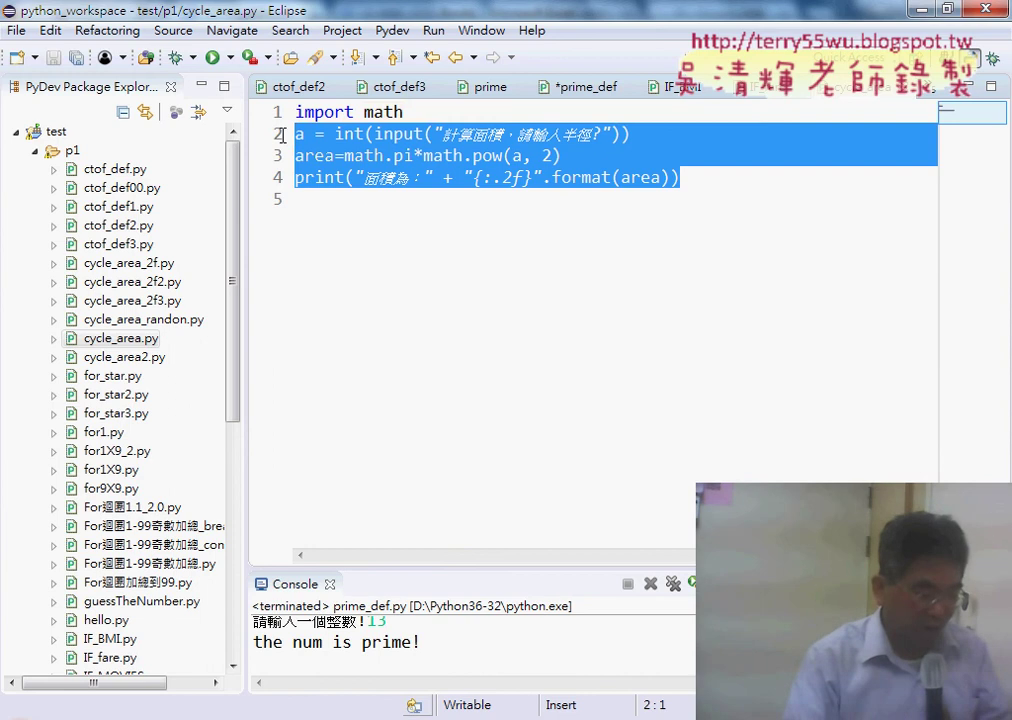
pyautogui.rightClick(372, 178)
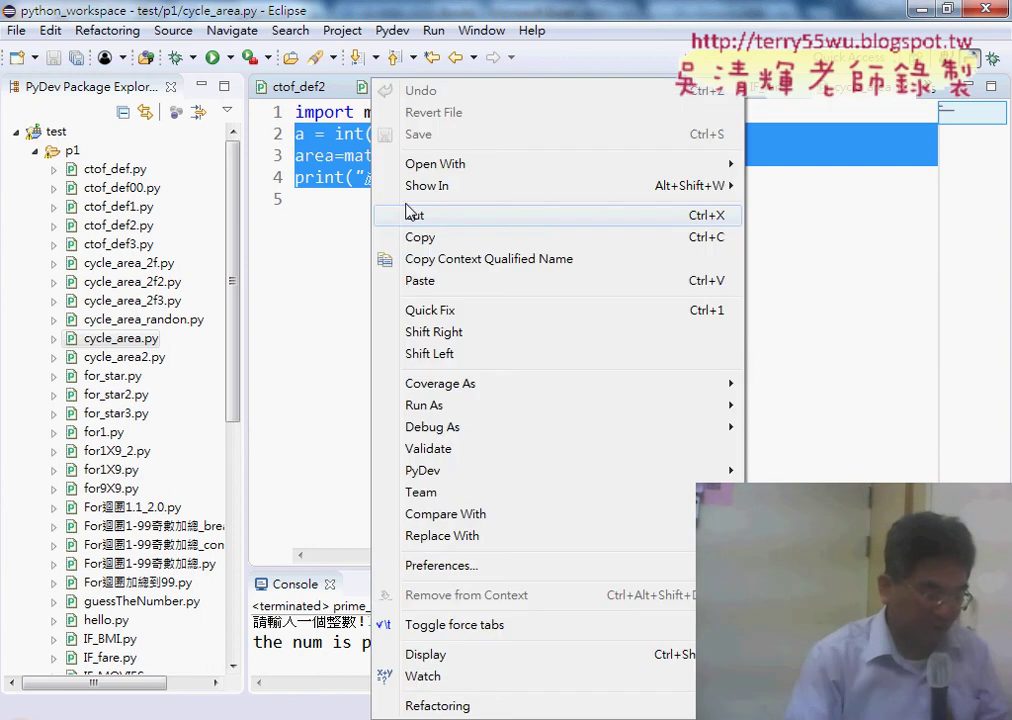
pyautogui.click(420, 237)
# Paste the input, Math.Pi * Math.pow and print lines into cycle_area, indented one level.
pyautogui.click(920, 9)
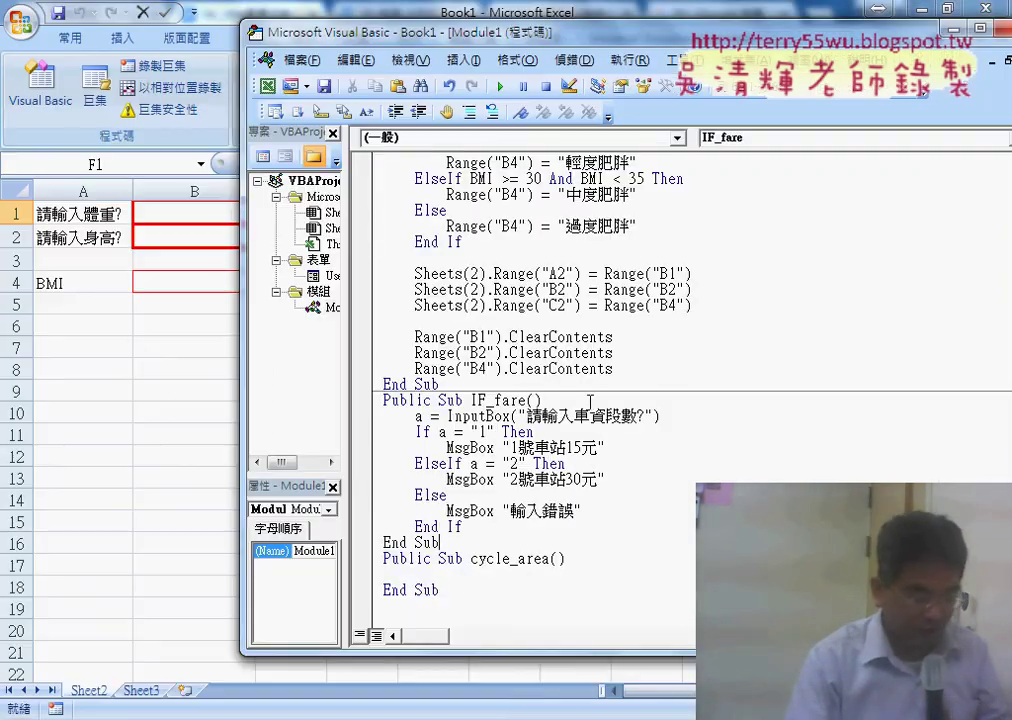
pyautogui.click(409, 578)
pyautogui.rightClick(409, 575)
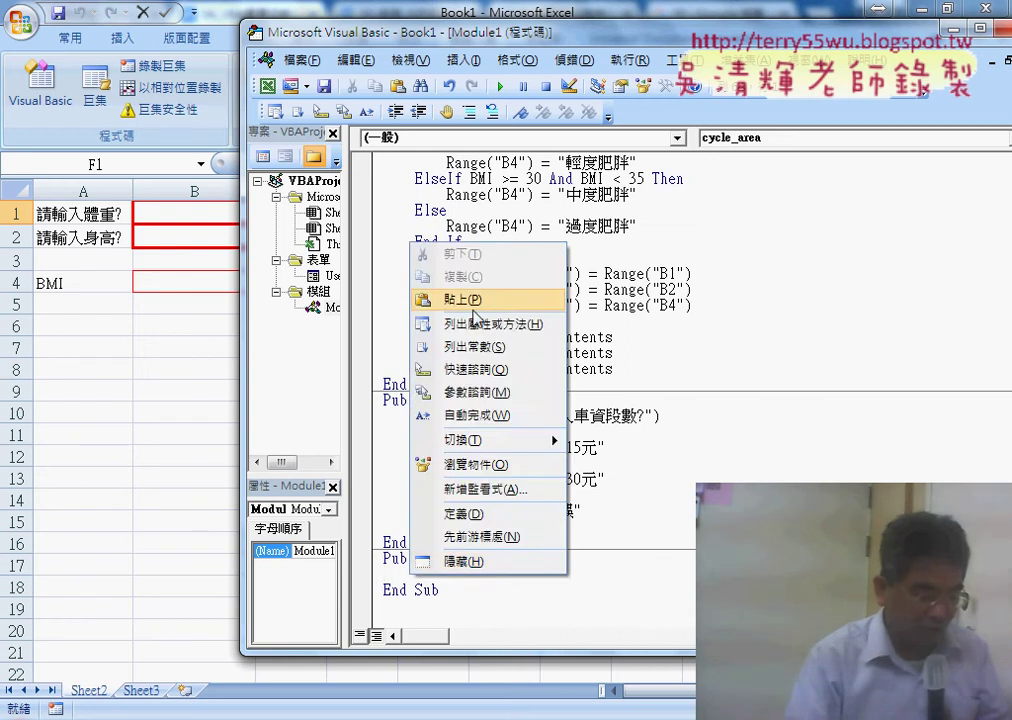
pyautogui.click(432, 298)
pyautogui.moveTo(694, 606); pyautogui.dragTo(375, 582)
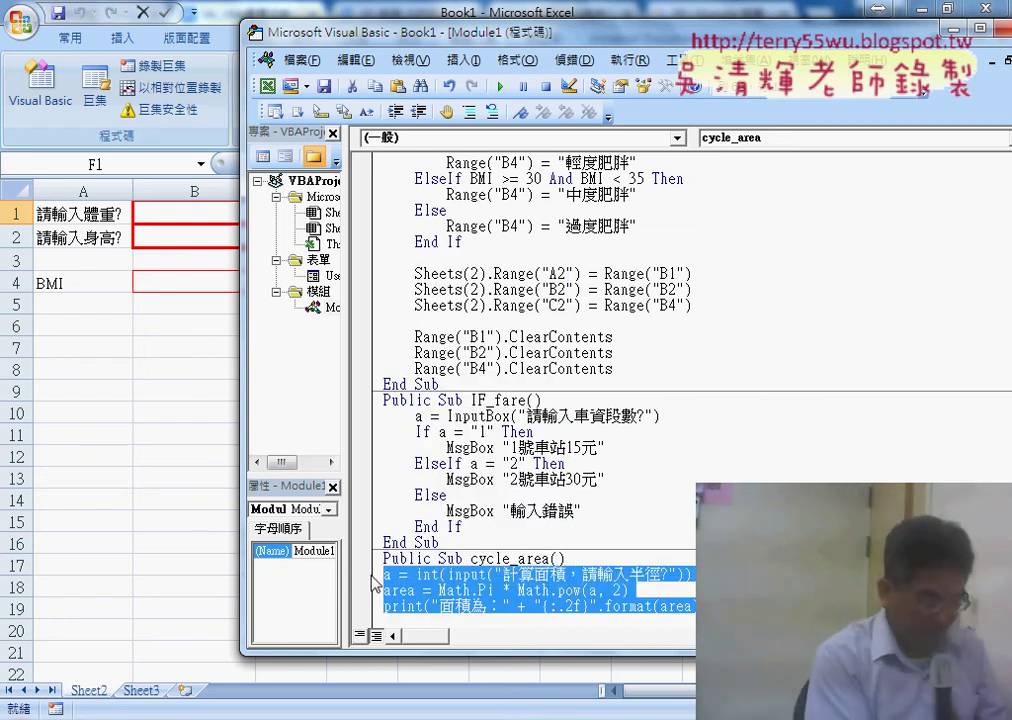
pyautogui.press('Tab')
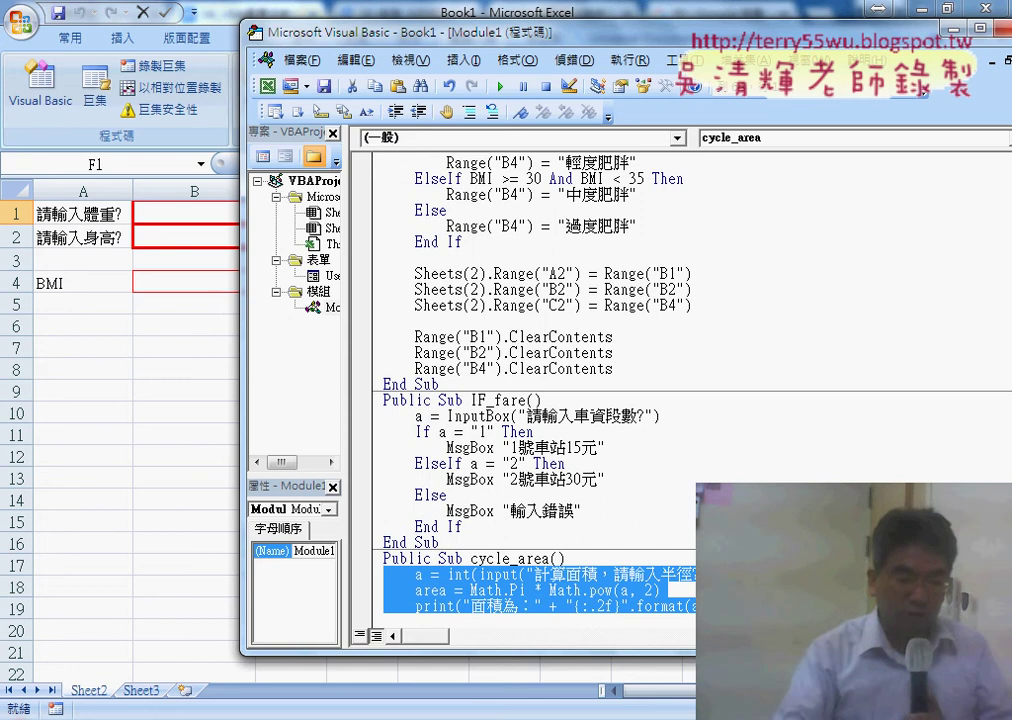
pyautogui.moveTo(576, 43); pyautogui.dragTo(450, 37)
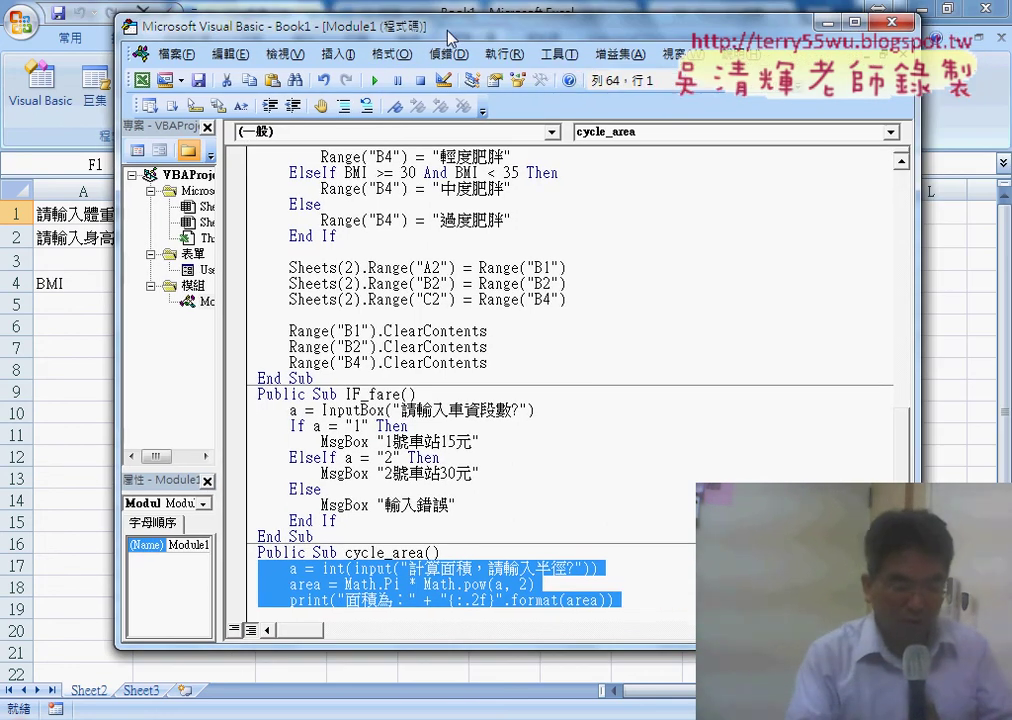
pyautogui.click(576, 56)
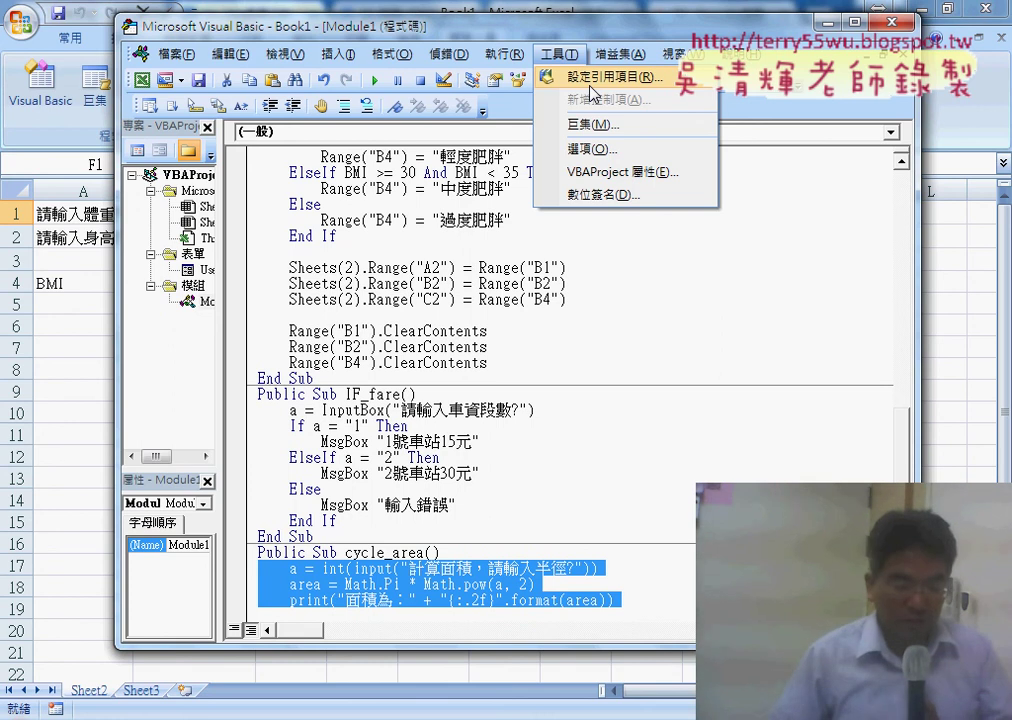
pyautogui.click(590, 88)
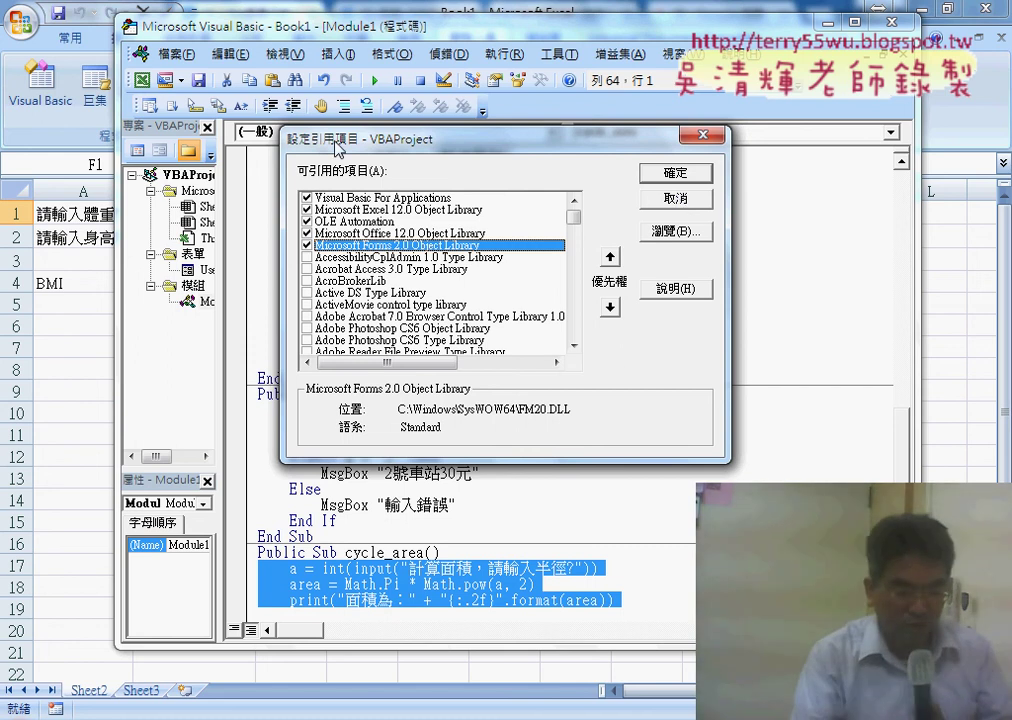
pyautogui.click(680, 200)
pyautogui.scroll(-1, 657, 409)
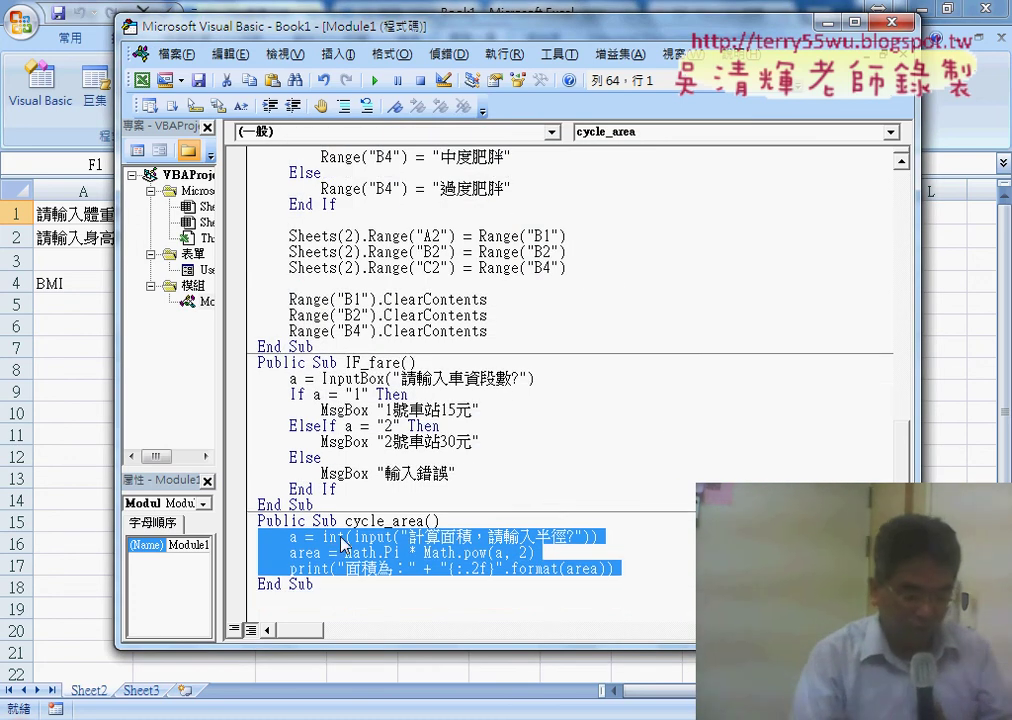
# Make the radius line use inputbox, removing int( and the extra closing parenthesis.
pyautogui.click(344, 539)
pyautogui.moveTo(355, 540); pyautogui.dragTo(322, 538)
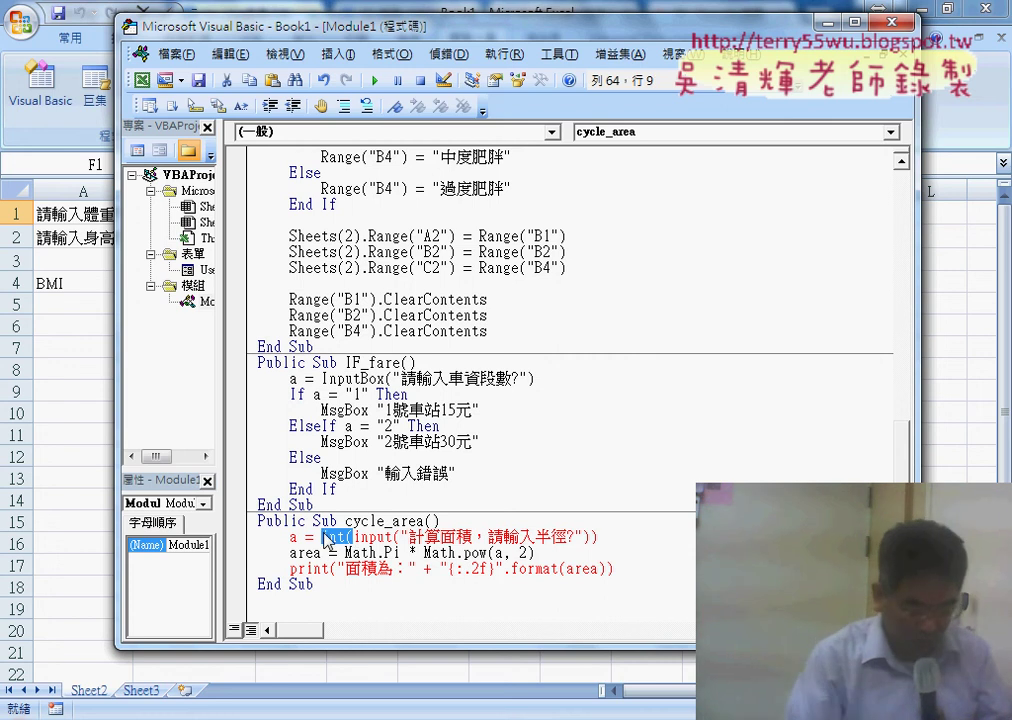
pyautogui.press('BackSpace')
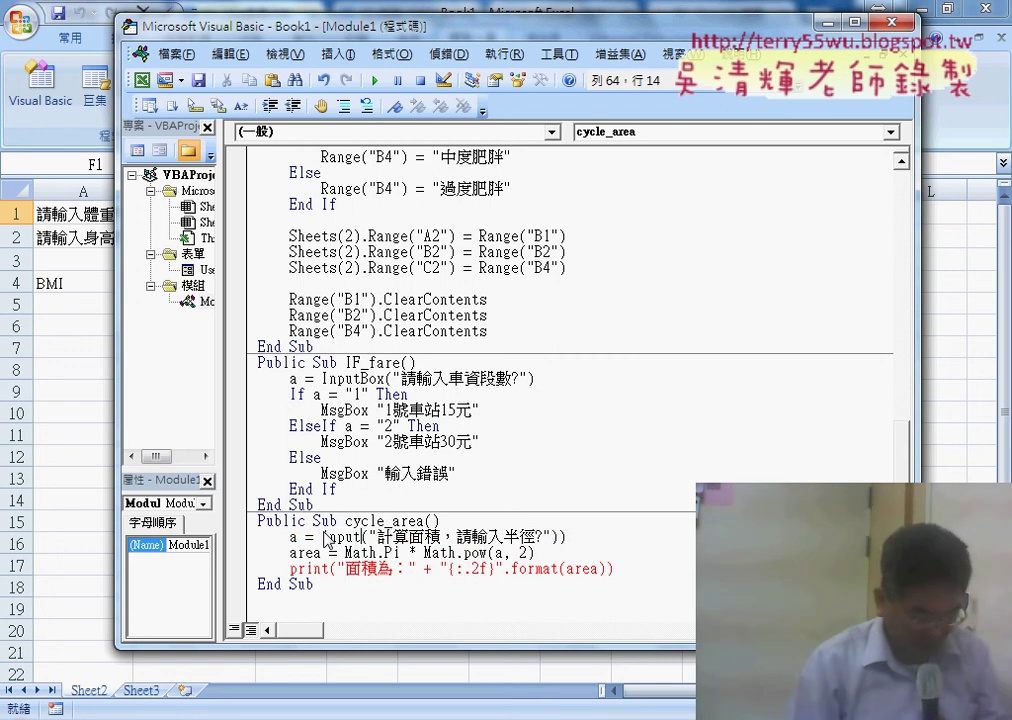
pyautogui.doubleClick(325, 540)
pyautogui.write('inputbox')
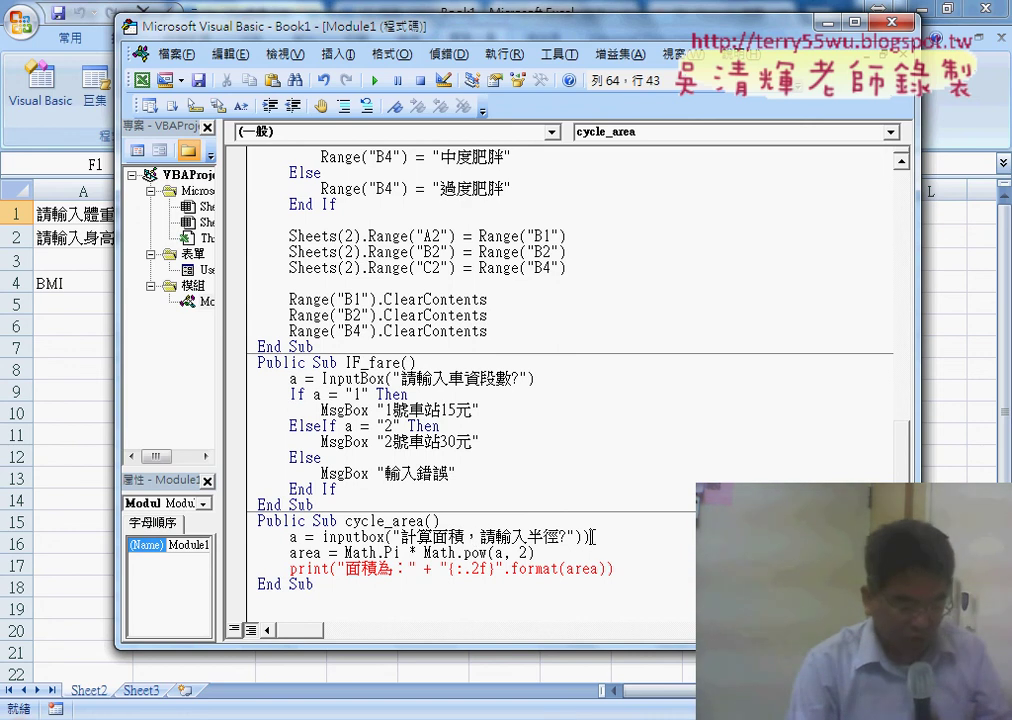
pyautogui.moveTo(465, 537); pyautogui.dragTo(401, 537)
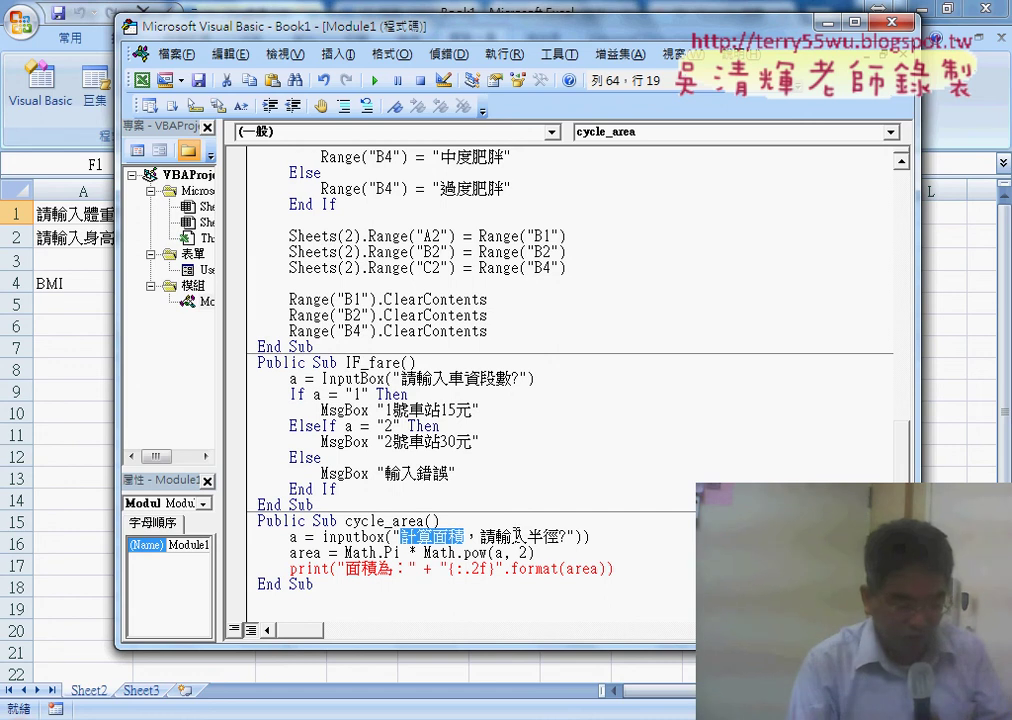
pyautogui.click(588, 537)
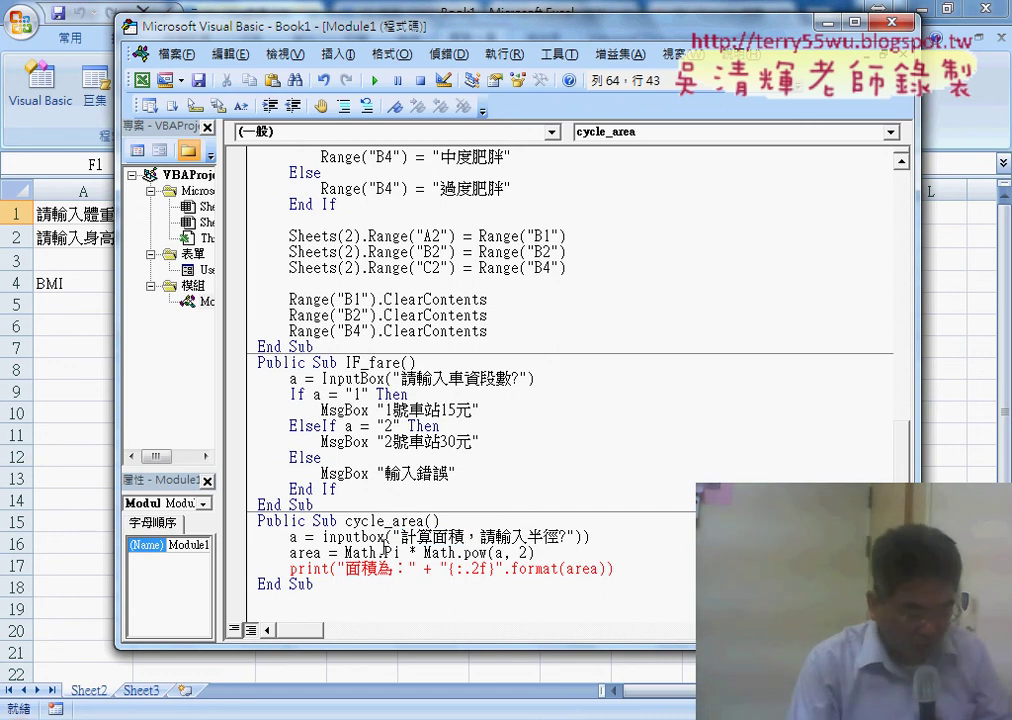
pyautogui.press('BackSpace')
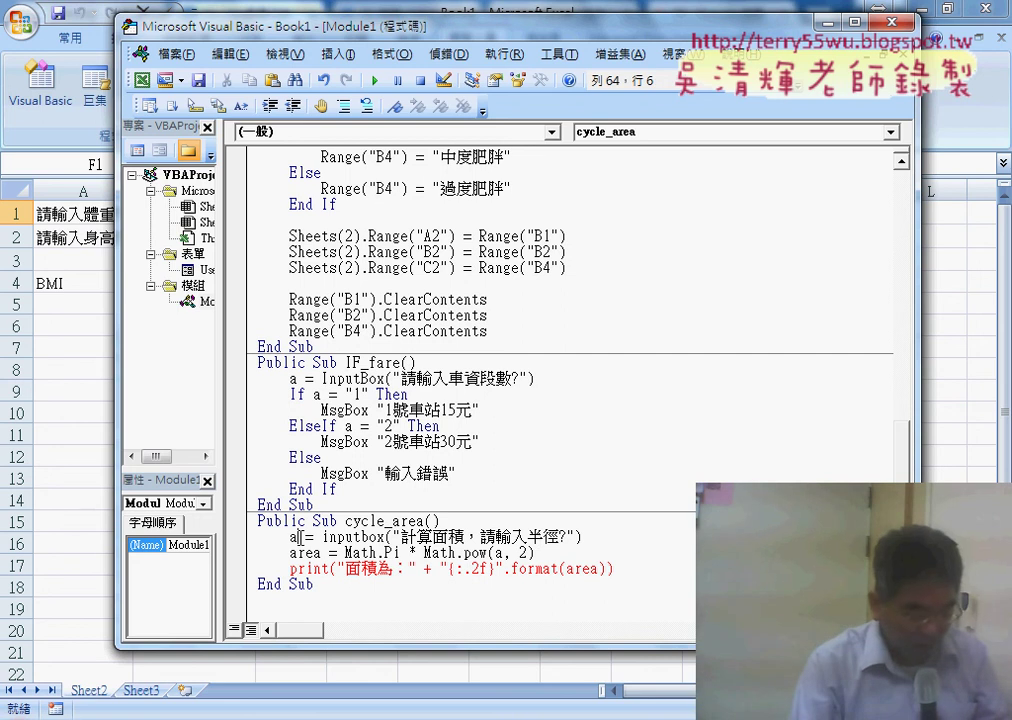
# Remove Math. before Pi and add a blank line under the cycle_area header.
pyautogui.moveTo(345, 552); pyautogui.dragTo(384, 555)
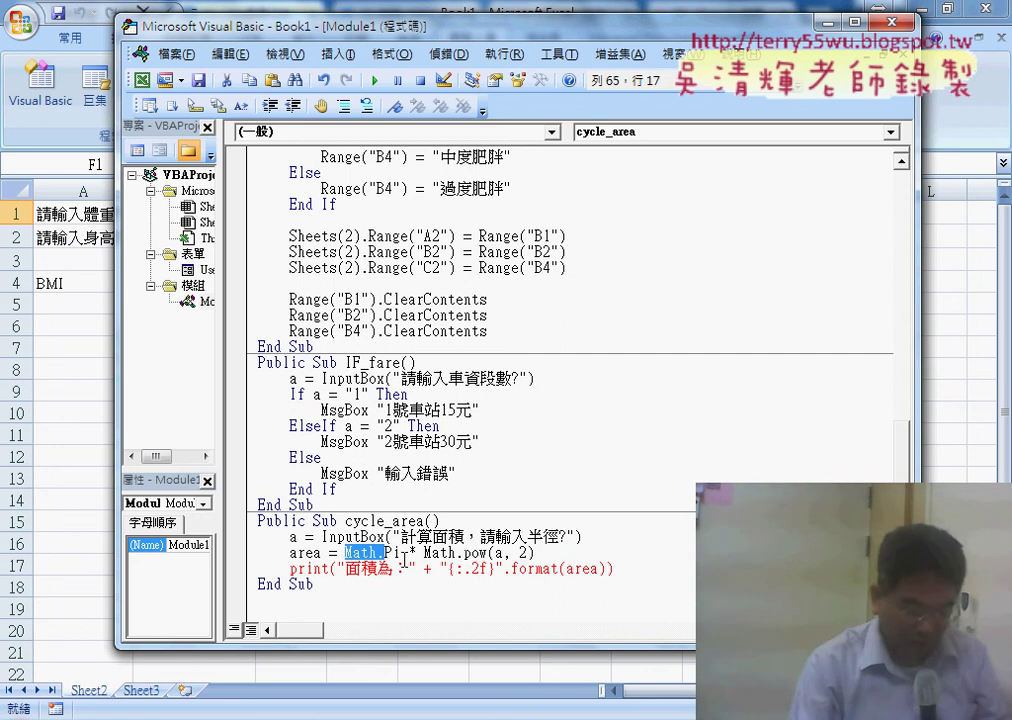
pyautogui.press('Delete')
pyautogui.click(469, 519)
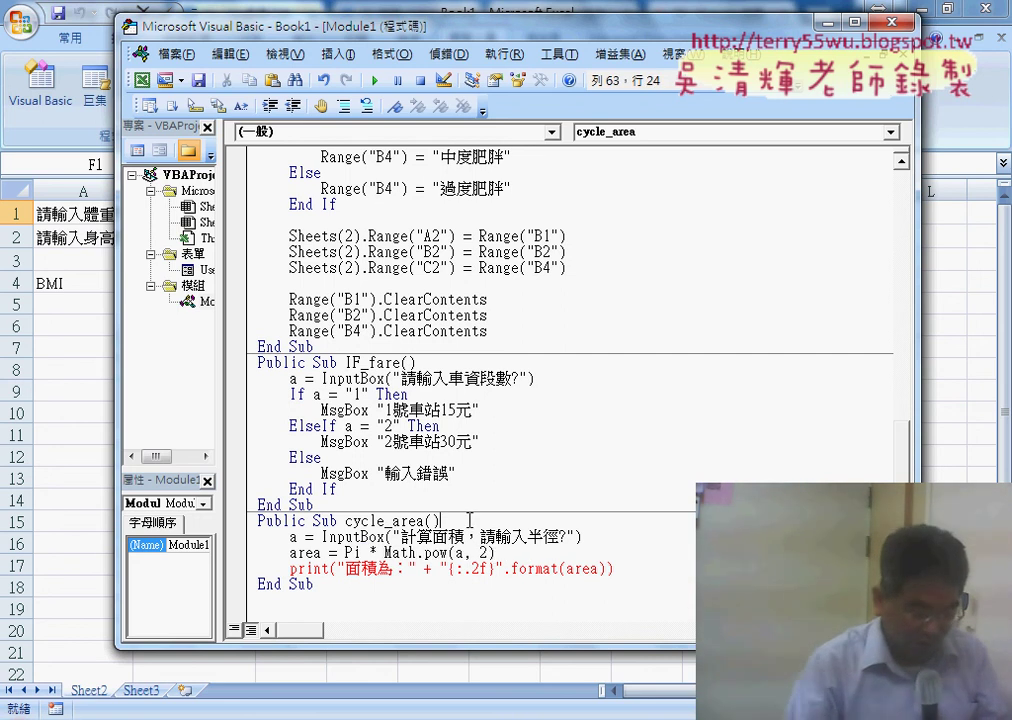
pyautogui.press('Return')
pyautogui.write('p')
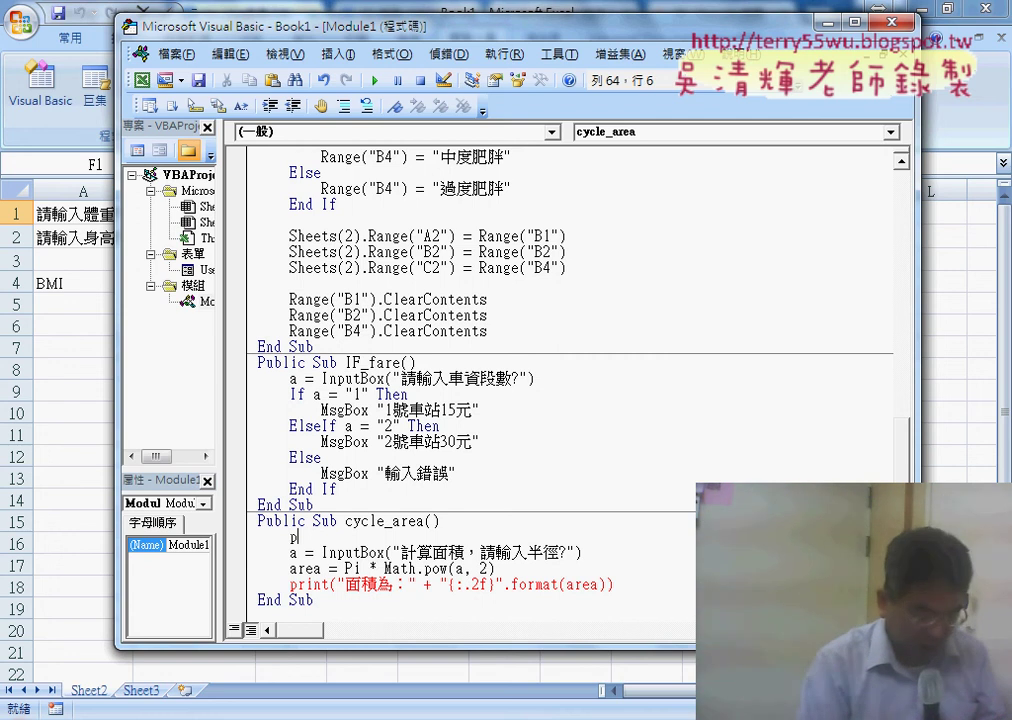
# Define Pi = 3.14159265359 on the new line.
pyautogui.write('i=')
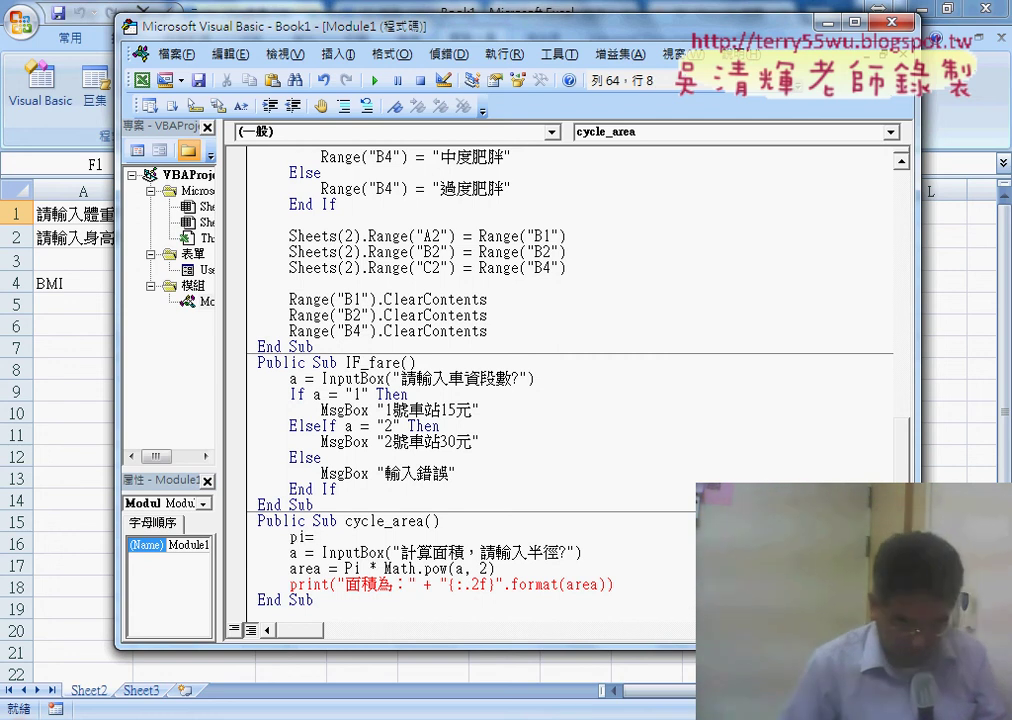
pyautogui.write('3.1')
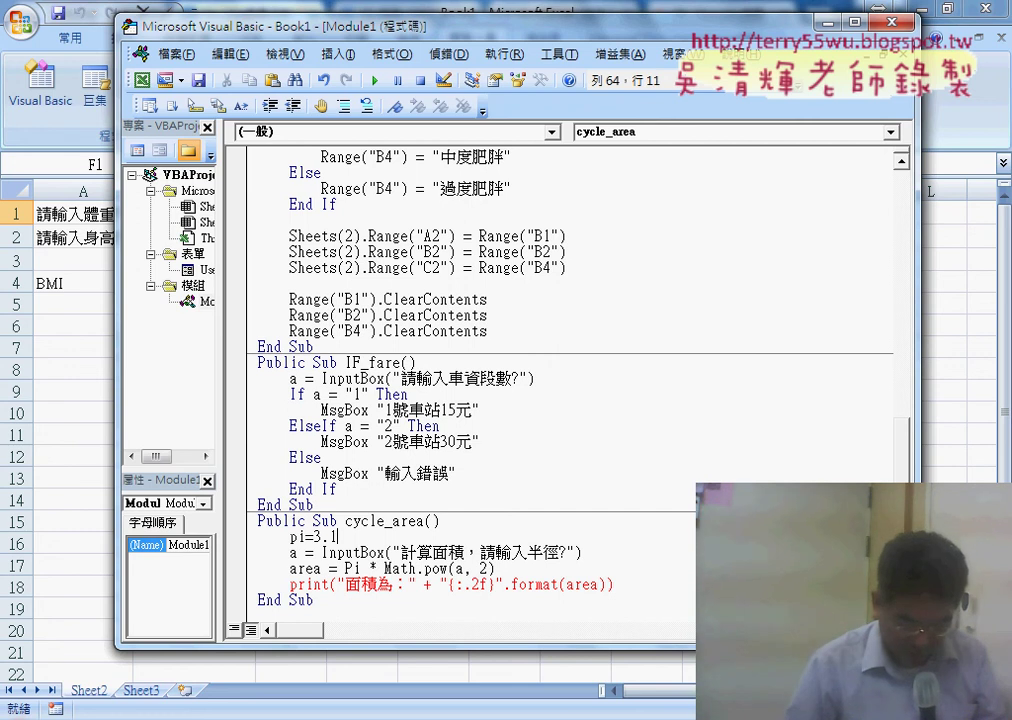
pyautogui.write('4159265')
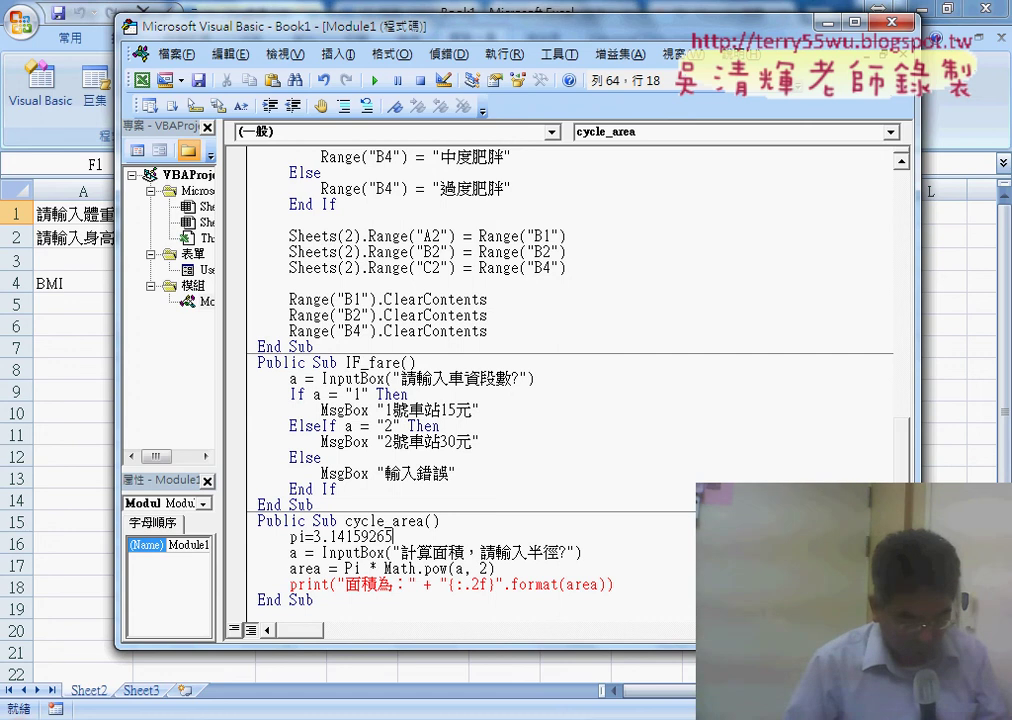
pyautogui.write('359')
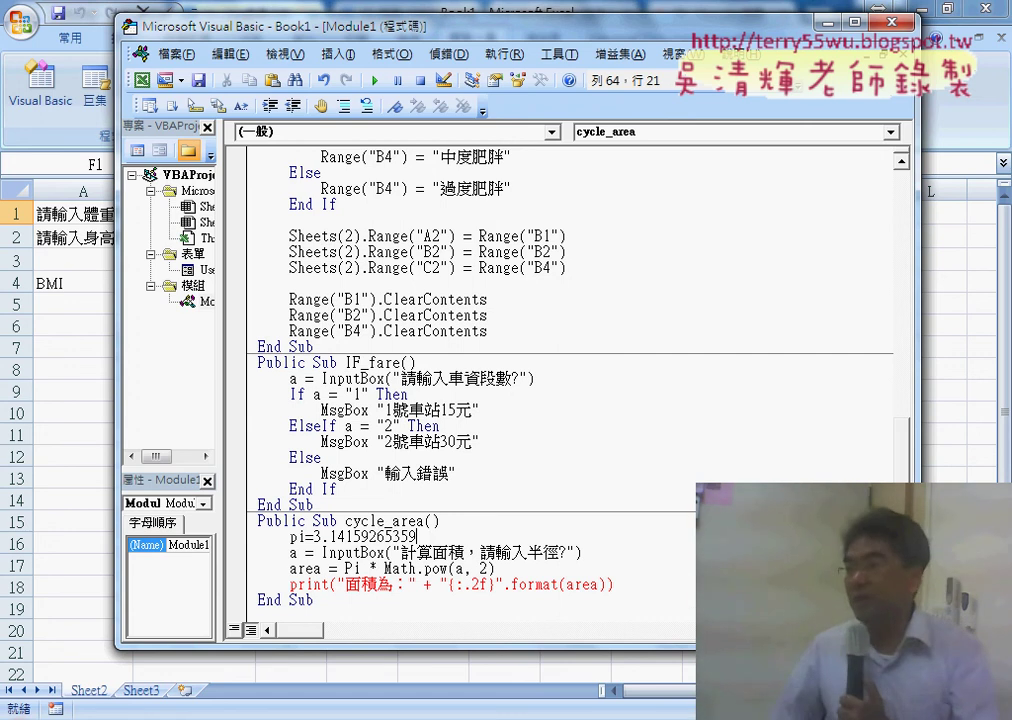
pyautogui.click(408, 583)
pyautogui.moveTo(446, 537); pyautogui.dragTo(321, 537)
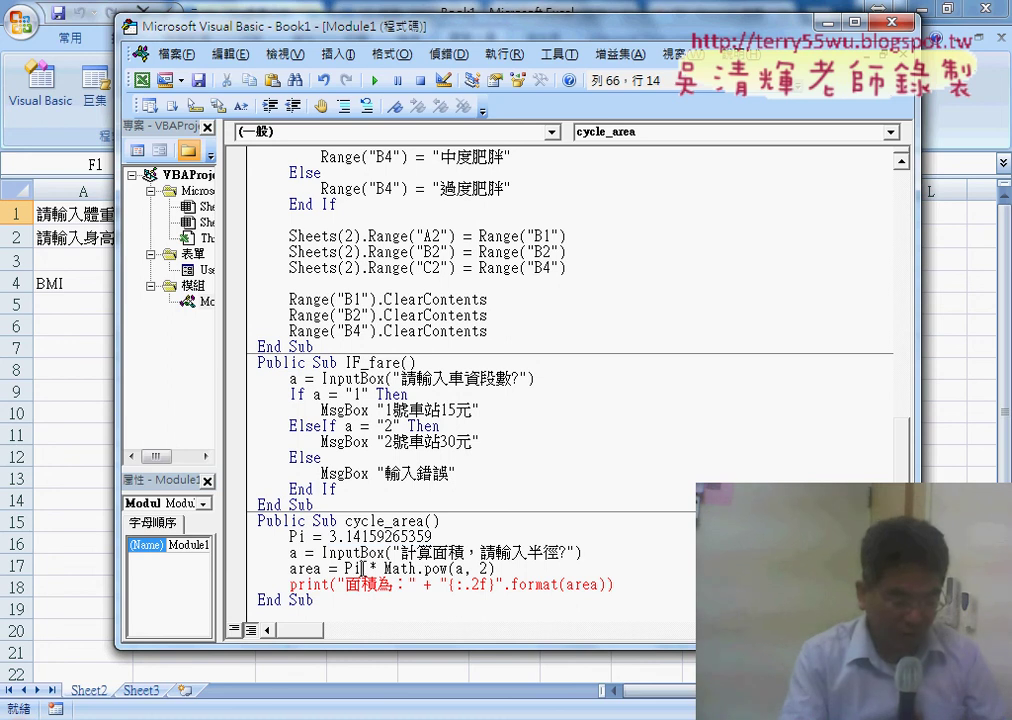
# Replace Math.pow with ^ so the area line reads Pi * a ^ 2.
pyautogui.doubleClick(352, 568)
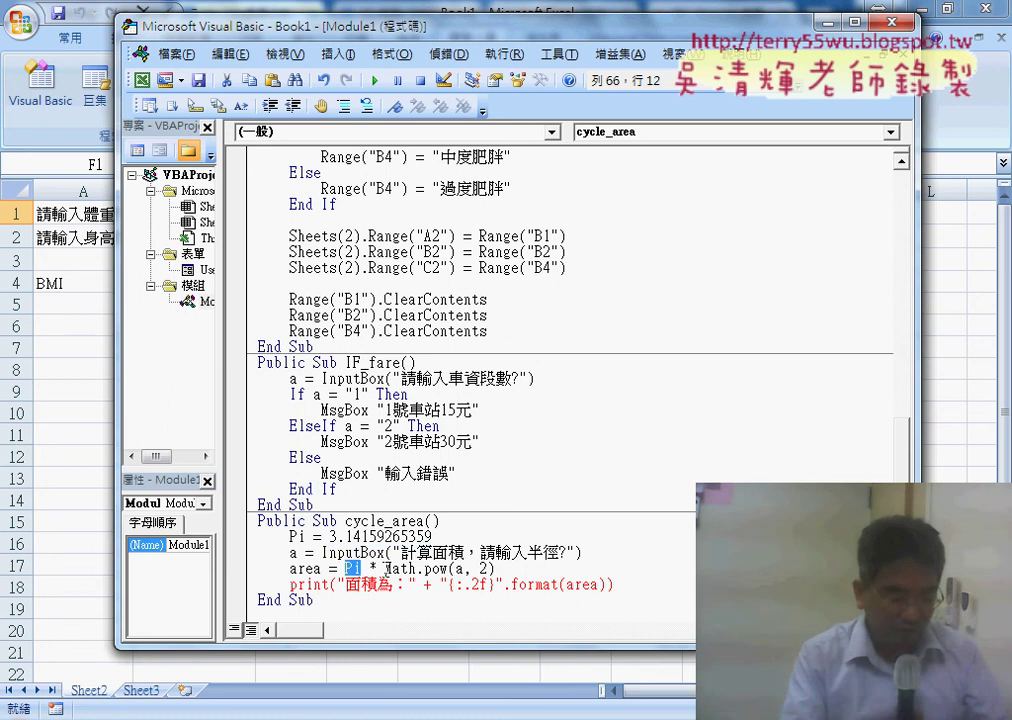
pyautogui.moveTo(385, 568); pyautogui.dragTo(444, 568)
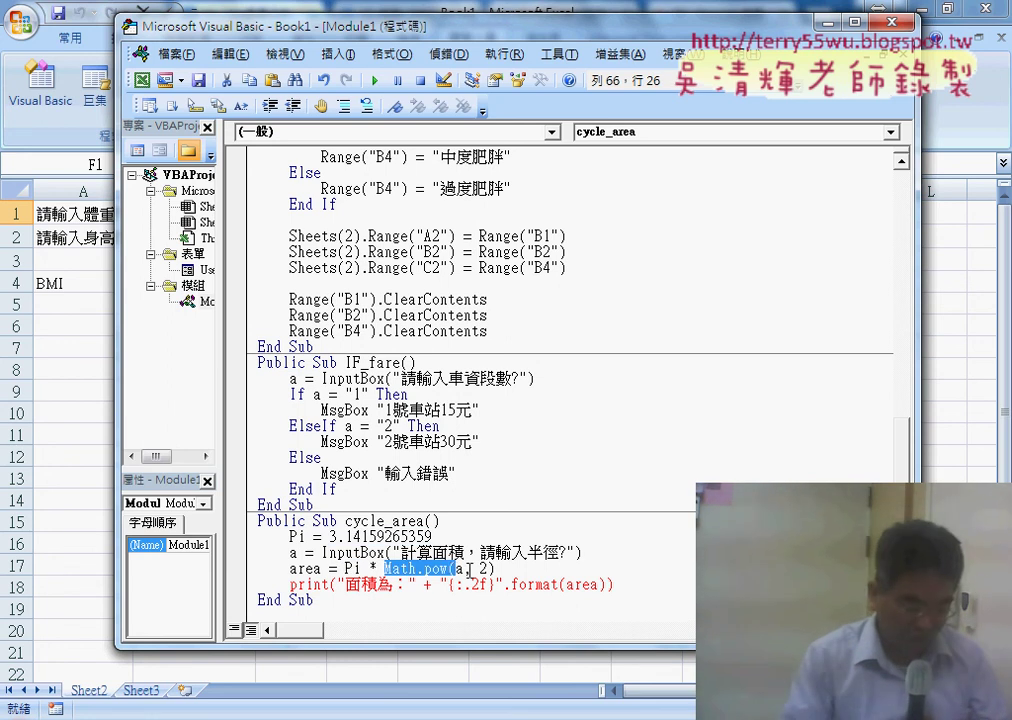
pyautogui.press('Delete')
pyautogui.press('Delete')
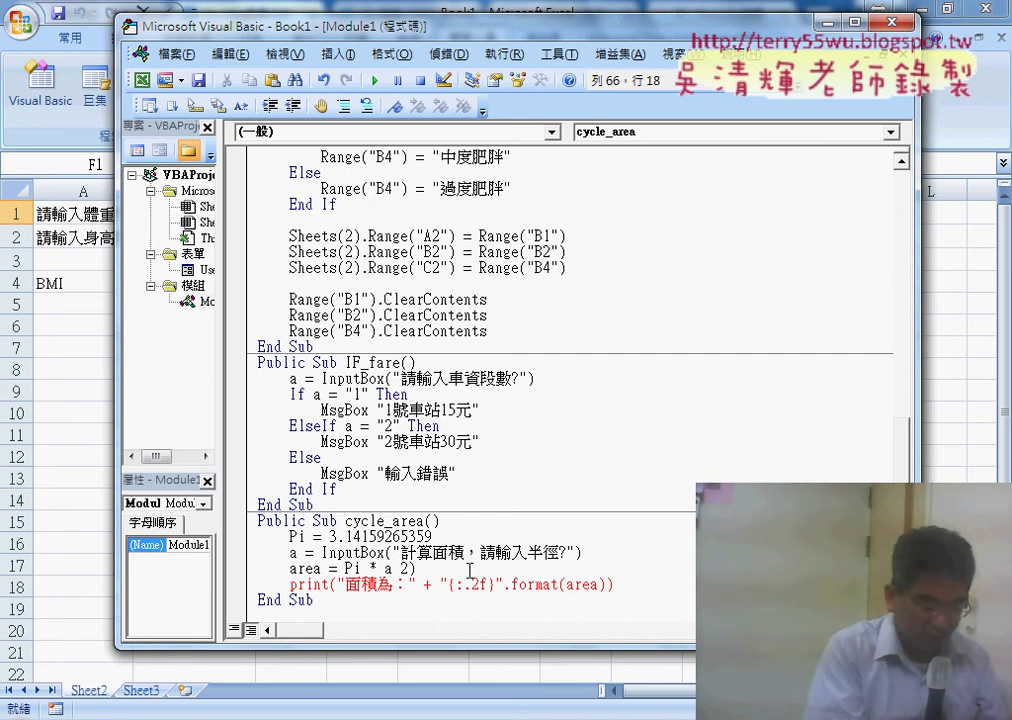
pyautogui.write('^')
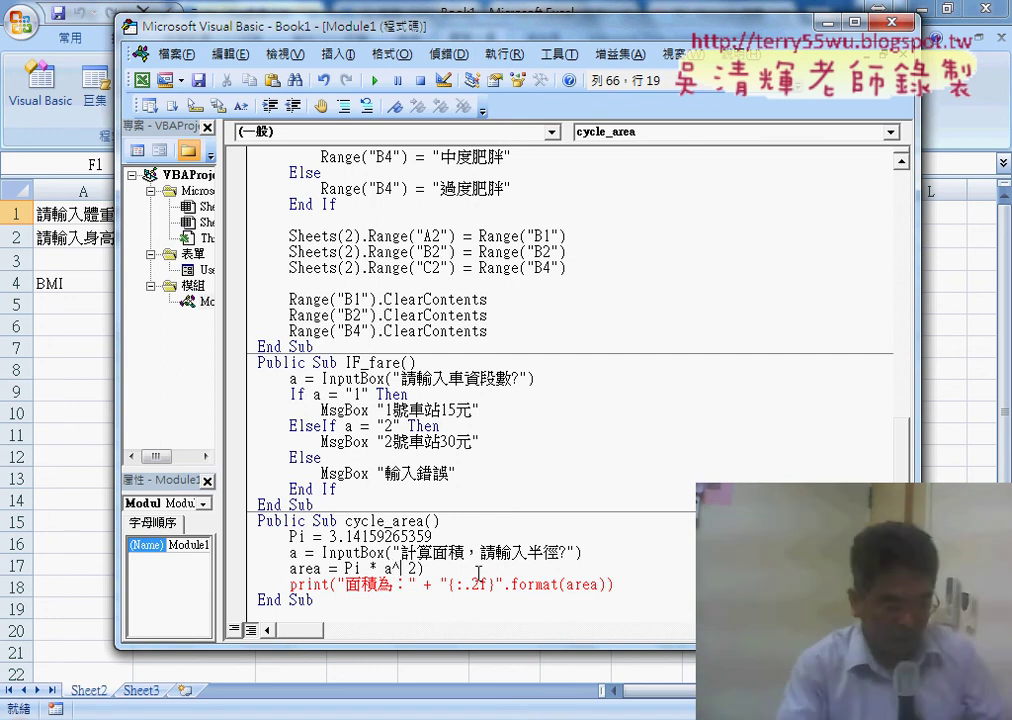
pyautogui.doubleClick(420, 567)
pyautogui.press('Delete')
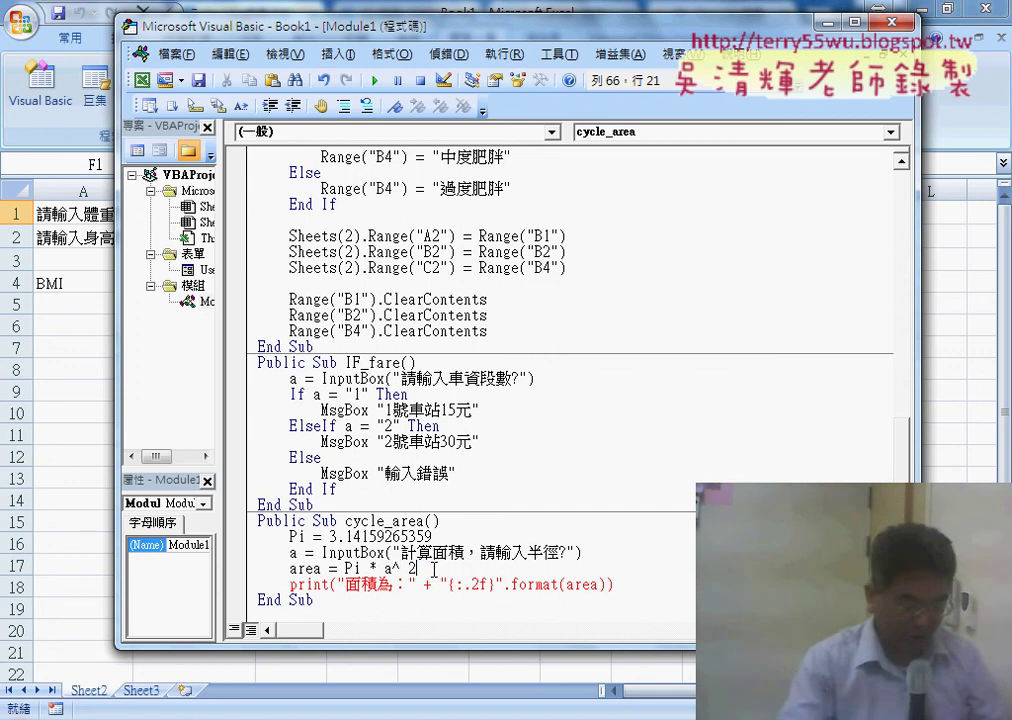
# Replace print with msgbox and dismiss the compile error.
pyautogui.moveTo(329, 585); pyautogui.dragTo(291, 585)
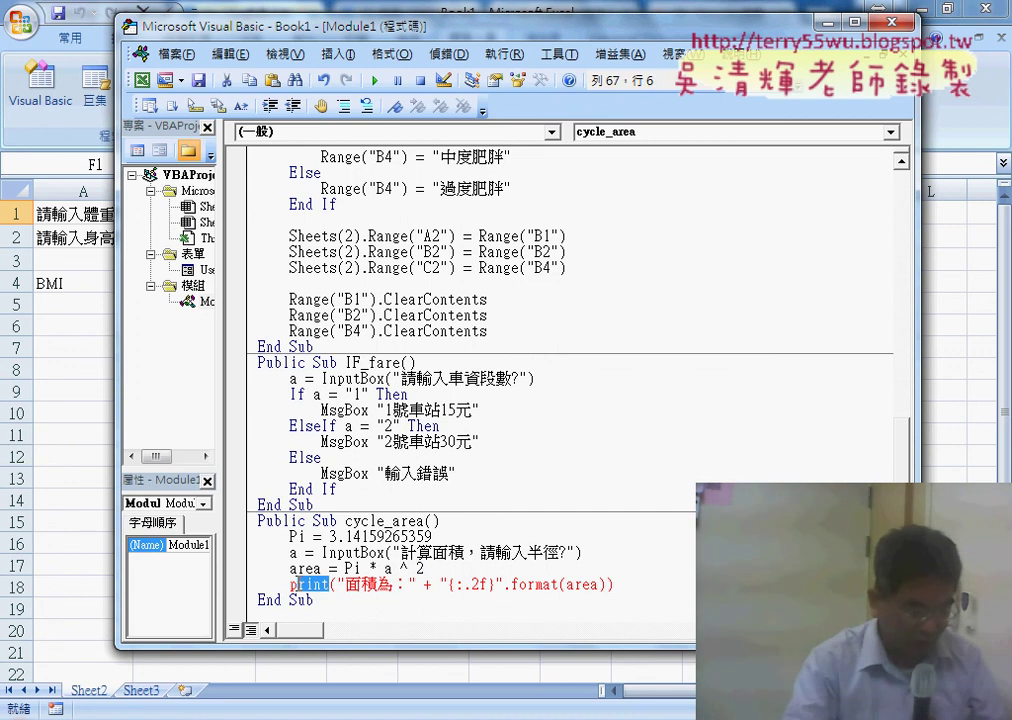
pyautogui.write('m')
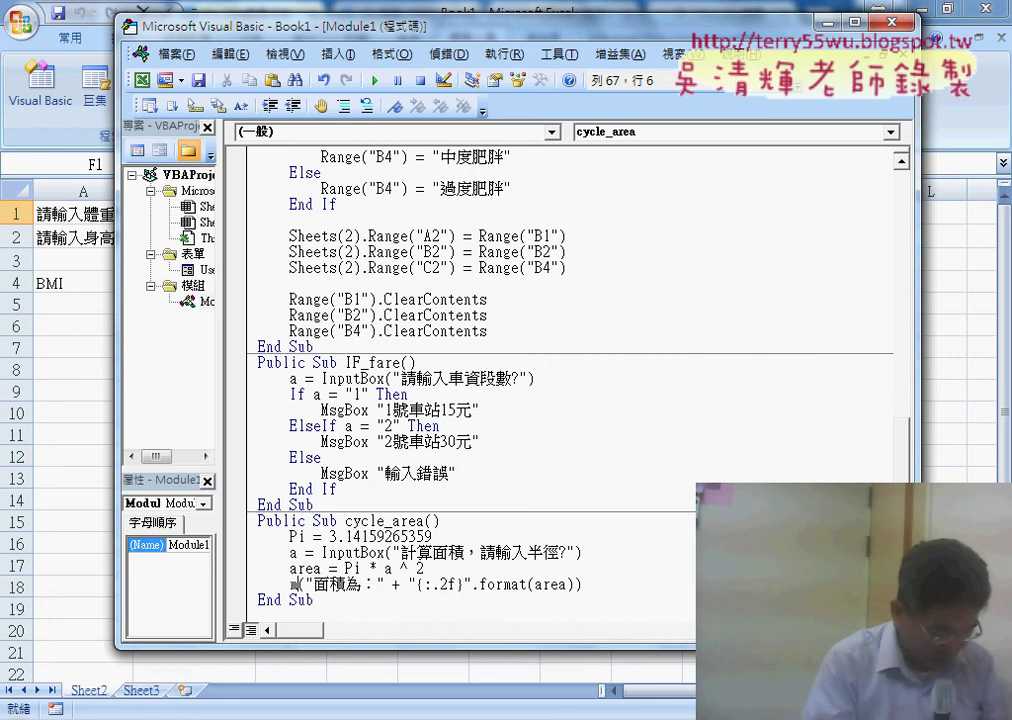
pyautogui.write('sg')
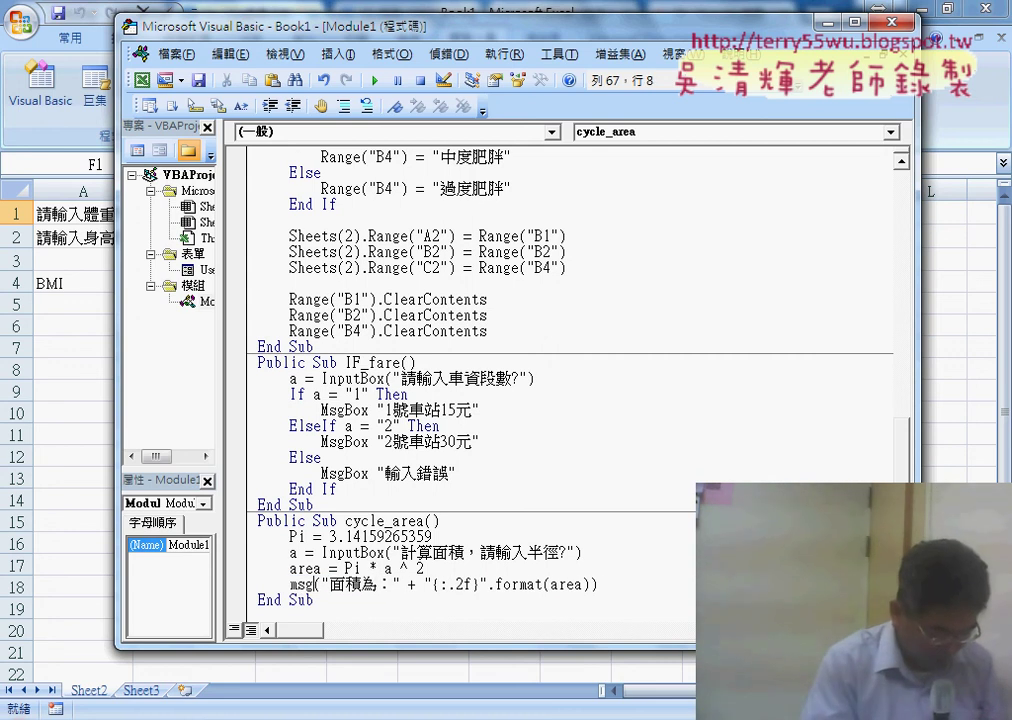
pyautogui.write('box')
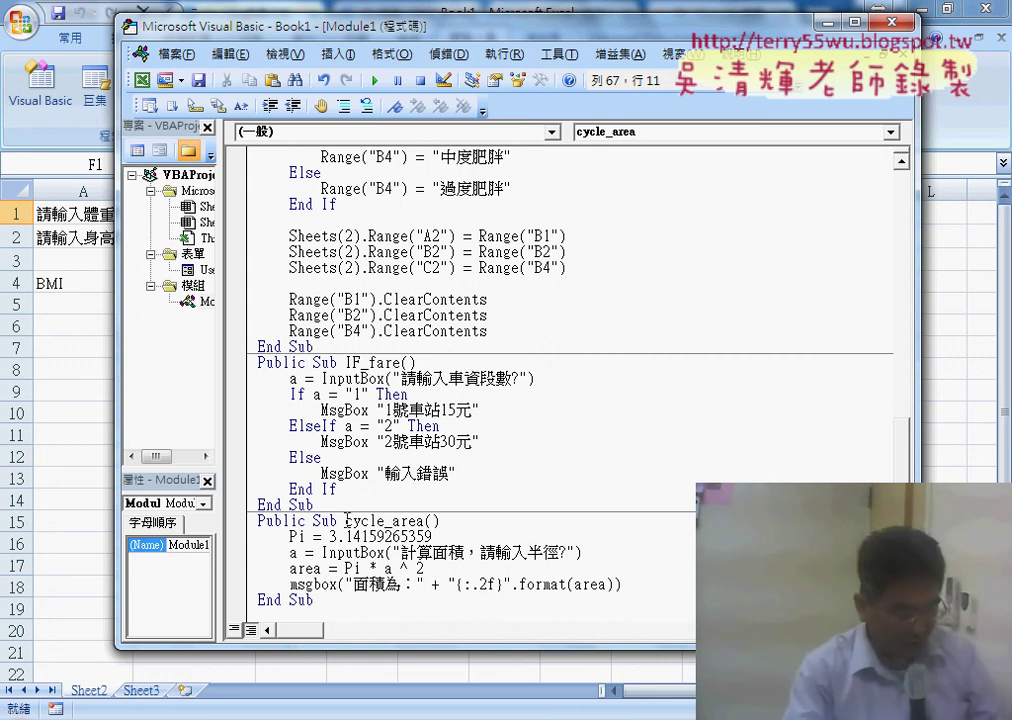
pyautogui.click(509, 483)
pyautogui.click(521, 457)
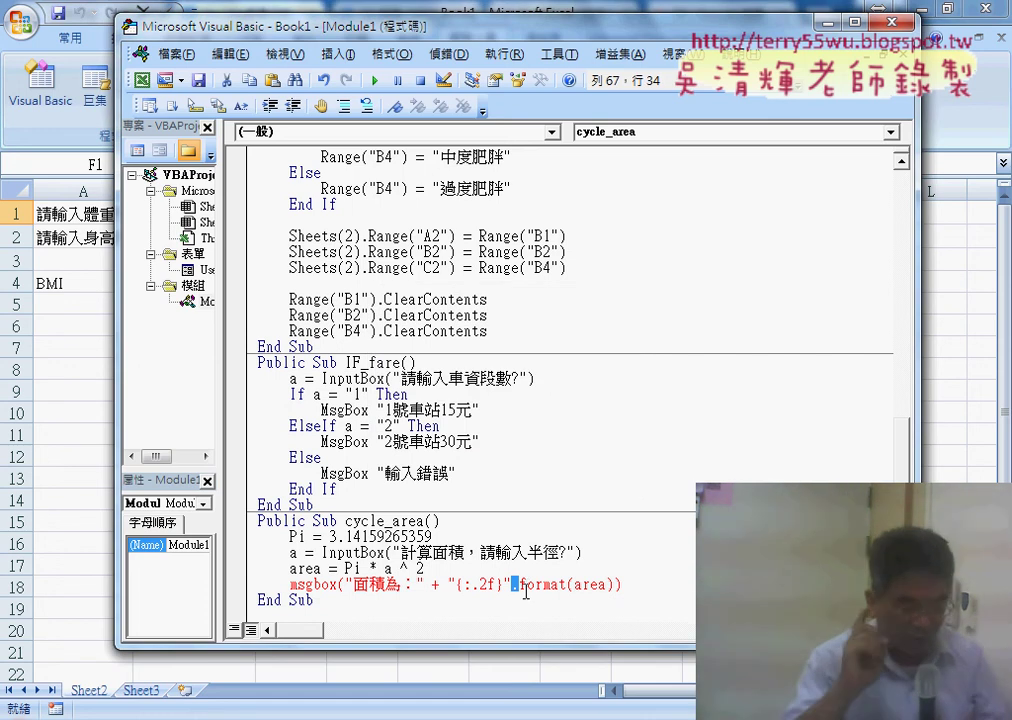
# Delete the "{:.2f}".format( code and join "面積為：" and area with &.
pyautogui.click(456, 584)
pyautogui.moveTo(430, 584); pyautogui.dragTo(549, 584)
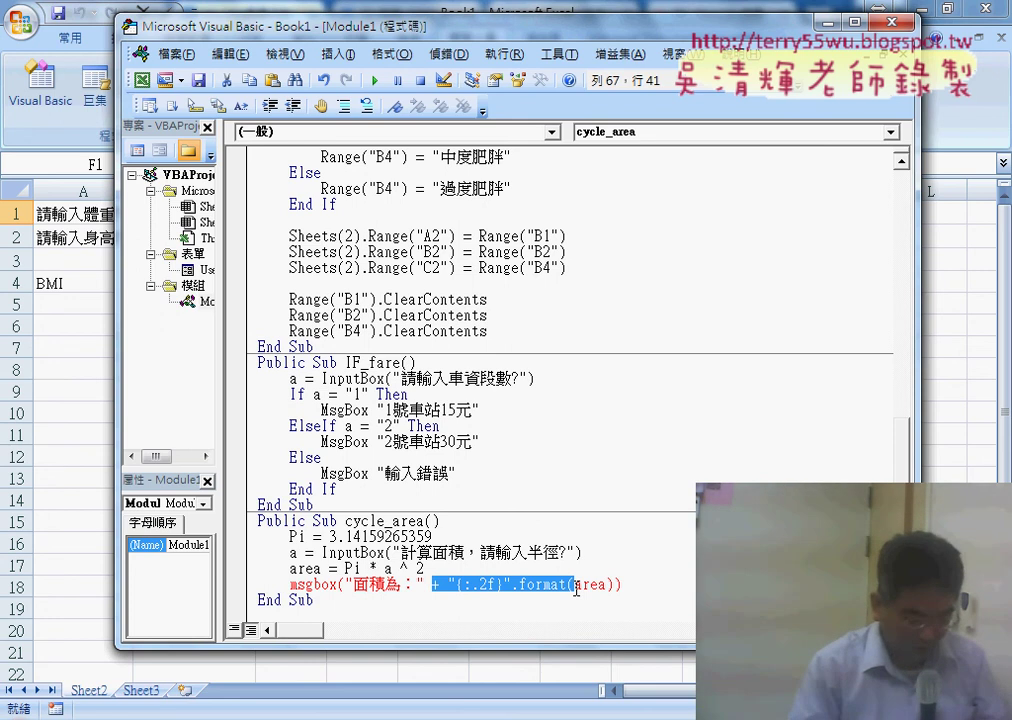
pyautogui.press('Delete')
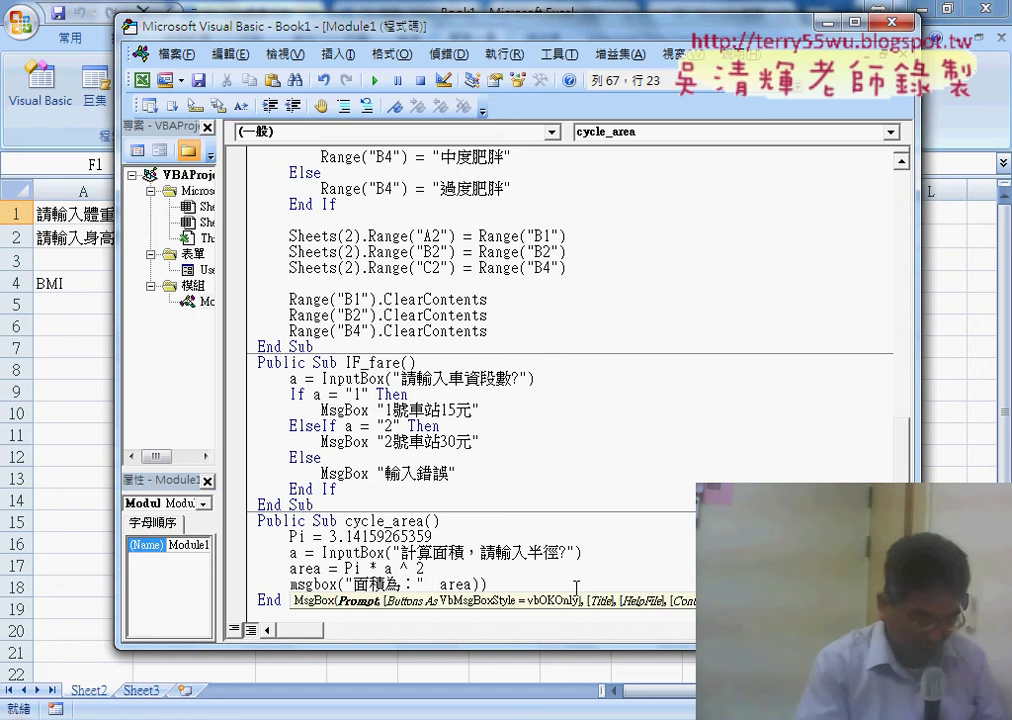
pyautogui.write('&')
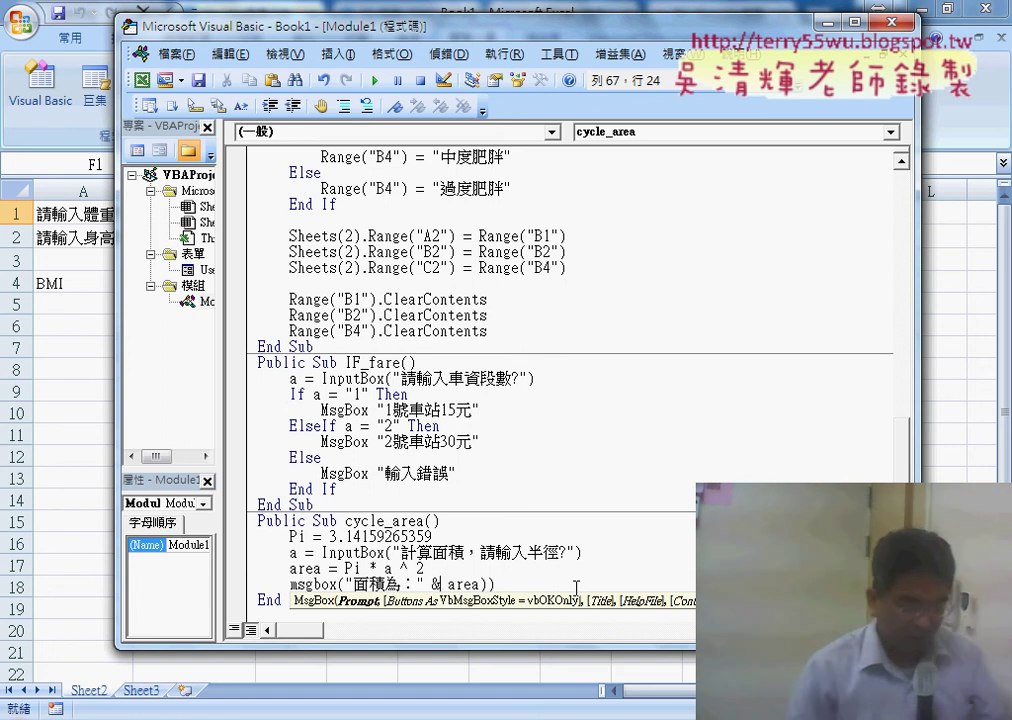
pyautogui.press('BackSpace')
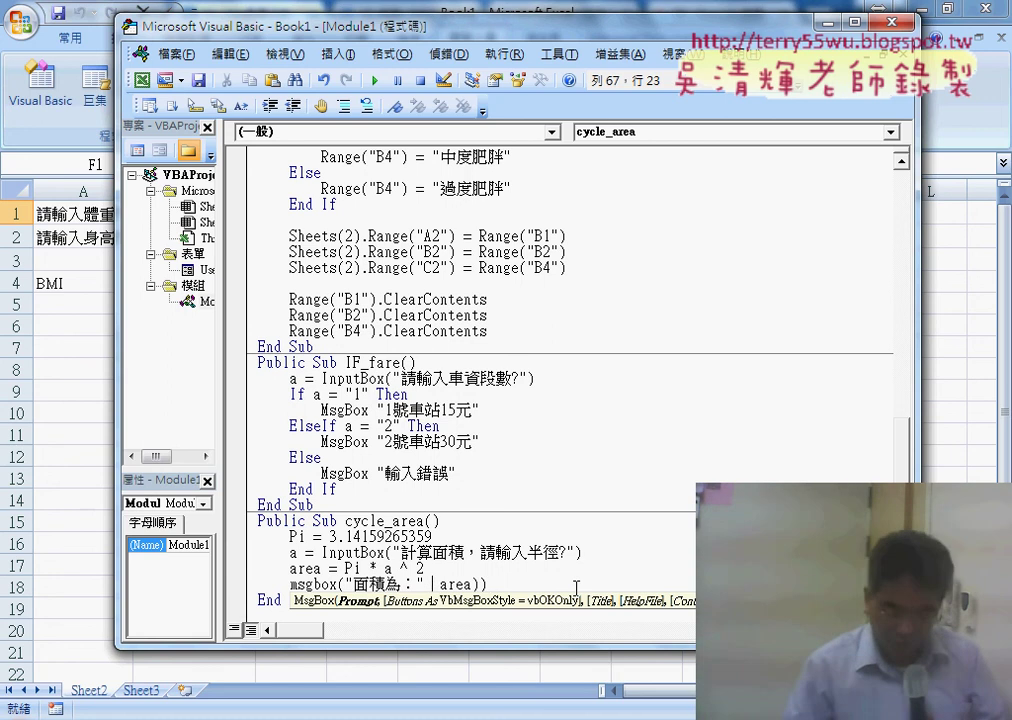
pyautogui.write('+')
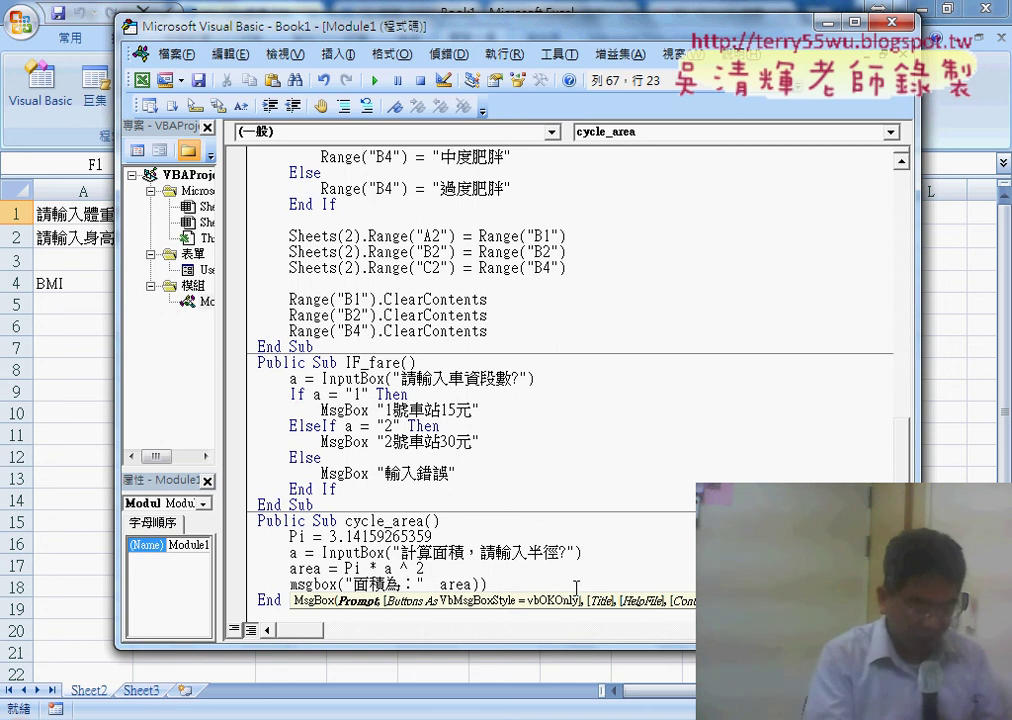
pyautogui.write('&')
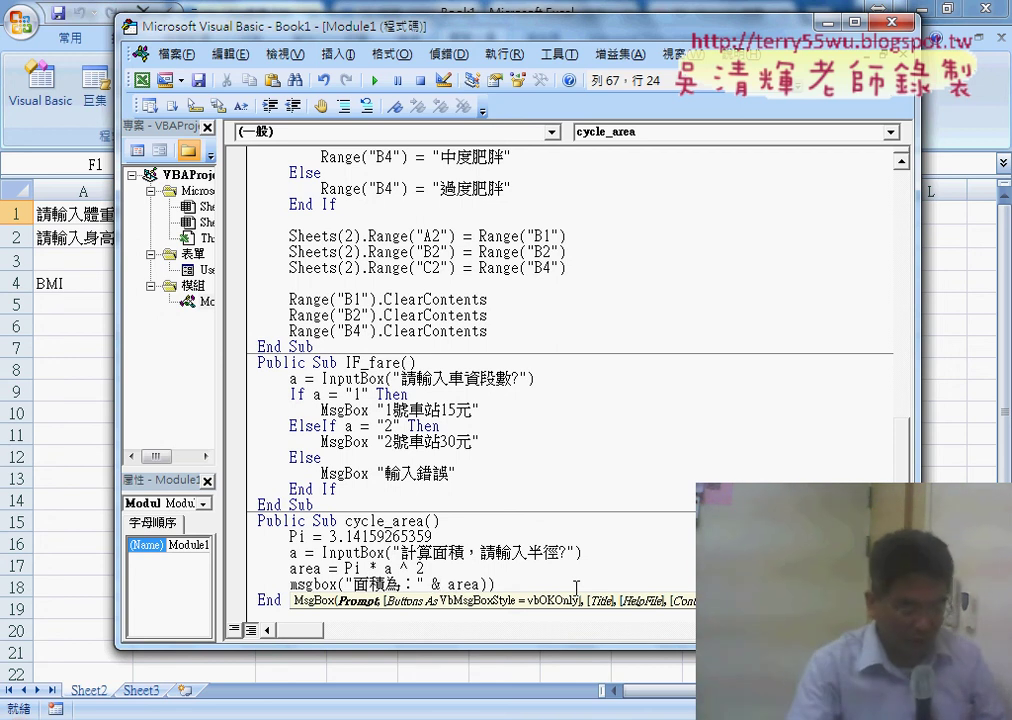
pyautogui.hotkey('shift', 'Left')
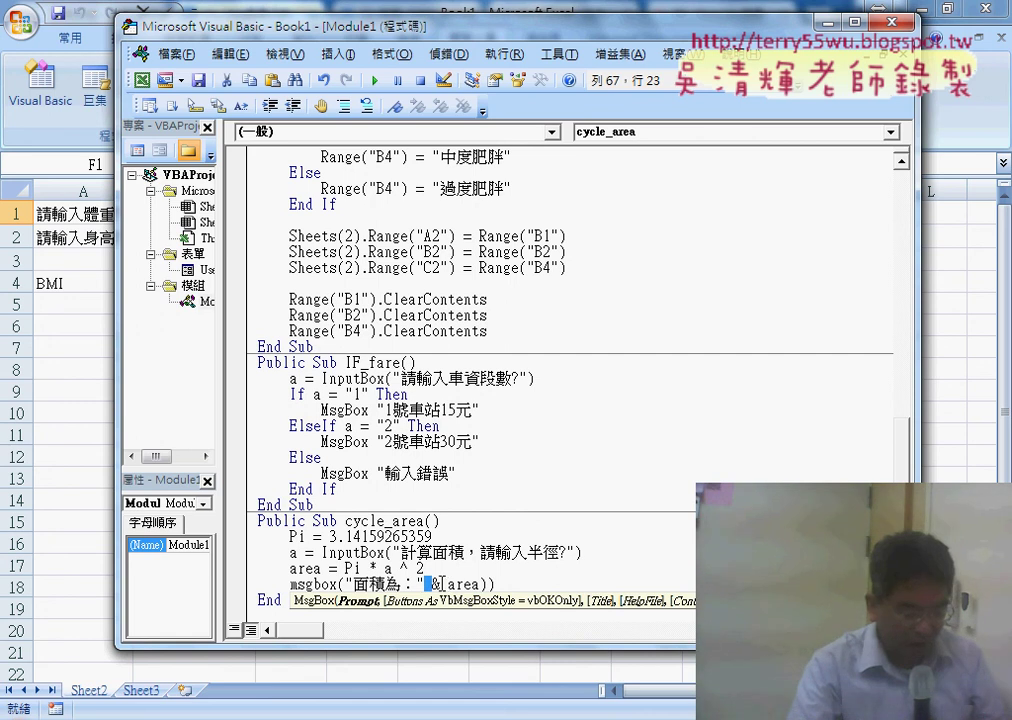
pyautogui.doubleClick(443, 583)
pyautogui.scroll(-1, 588, 571)
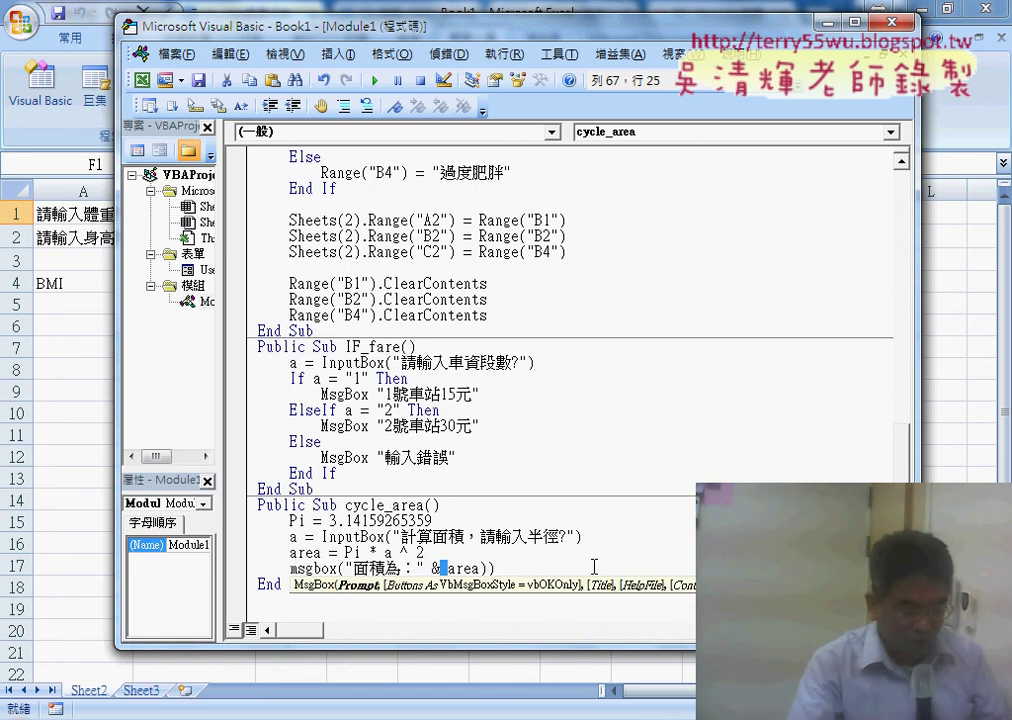
pyautogui.click(485, 570)
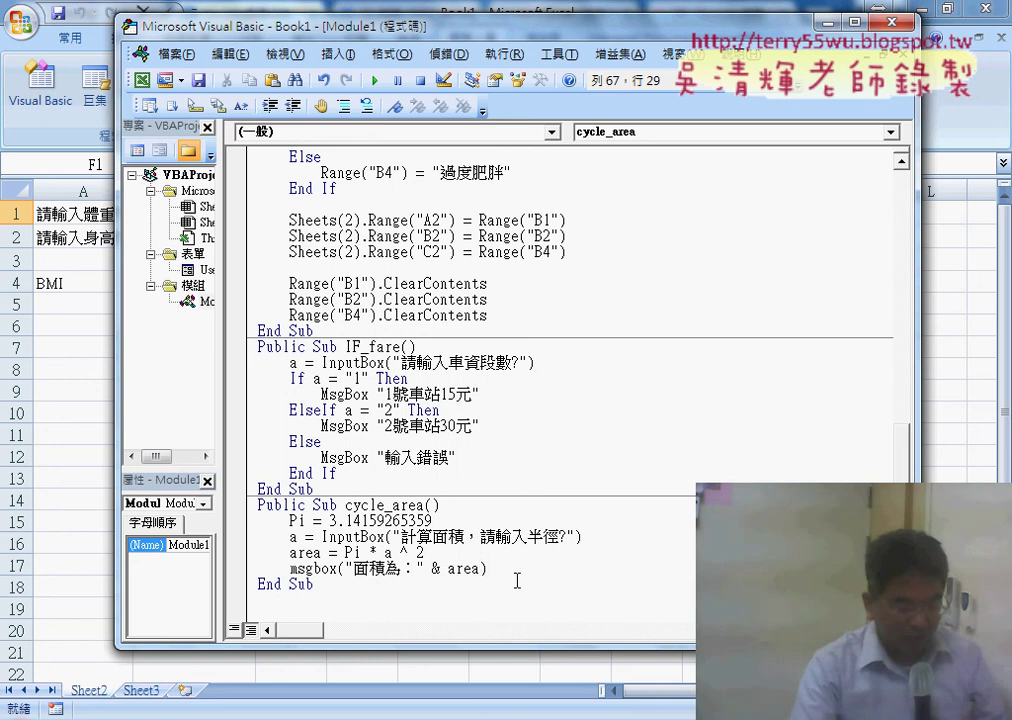
# Review the finished cycle_area code: label, area, Pi, InputBox and Pi * a ^ 2 lines.
pyautogui.moveTo(481, 569); pyautogui.dragTo(449, 569)
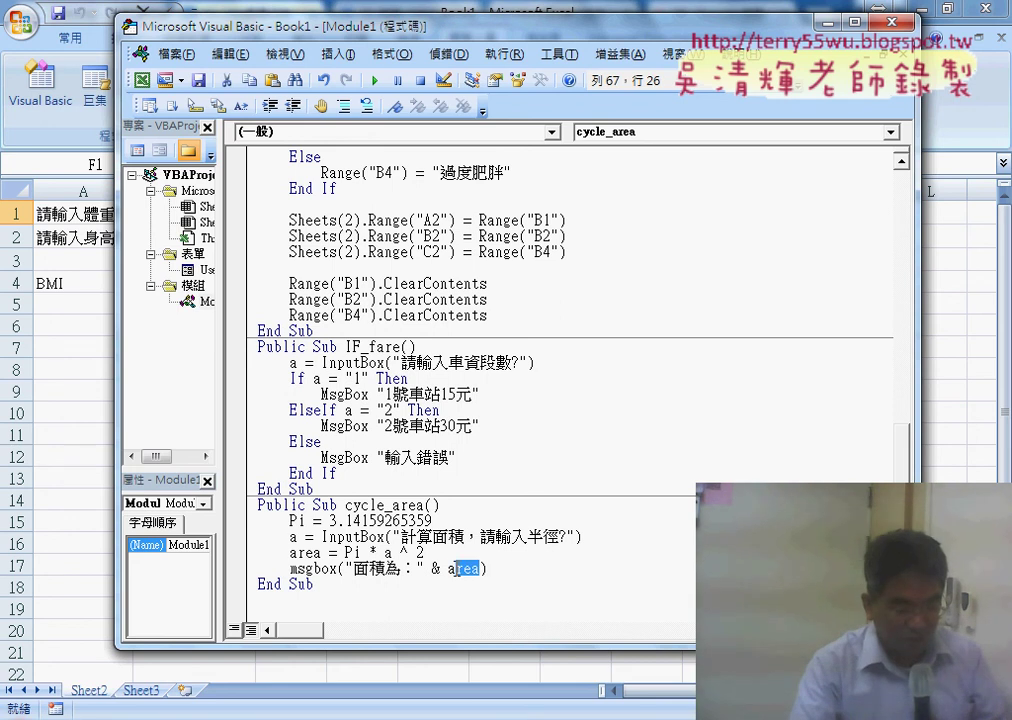
pyautogui.moveTo(346, 568); pyautogui.dragTo(475, 570)
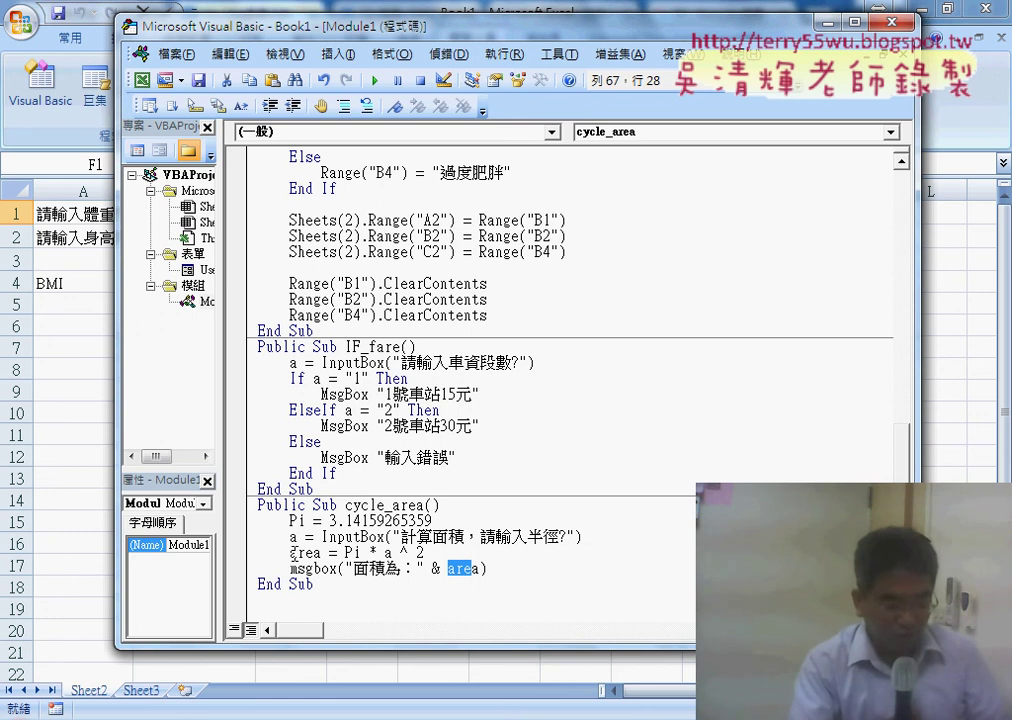
pyautogui.moveTo(480, 568)
pyautogui.mouseDown()
pyautogui.moveTo(432, 568)
pyautogui.moveTo(481, 568)
pyautogui.mouseUp()
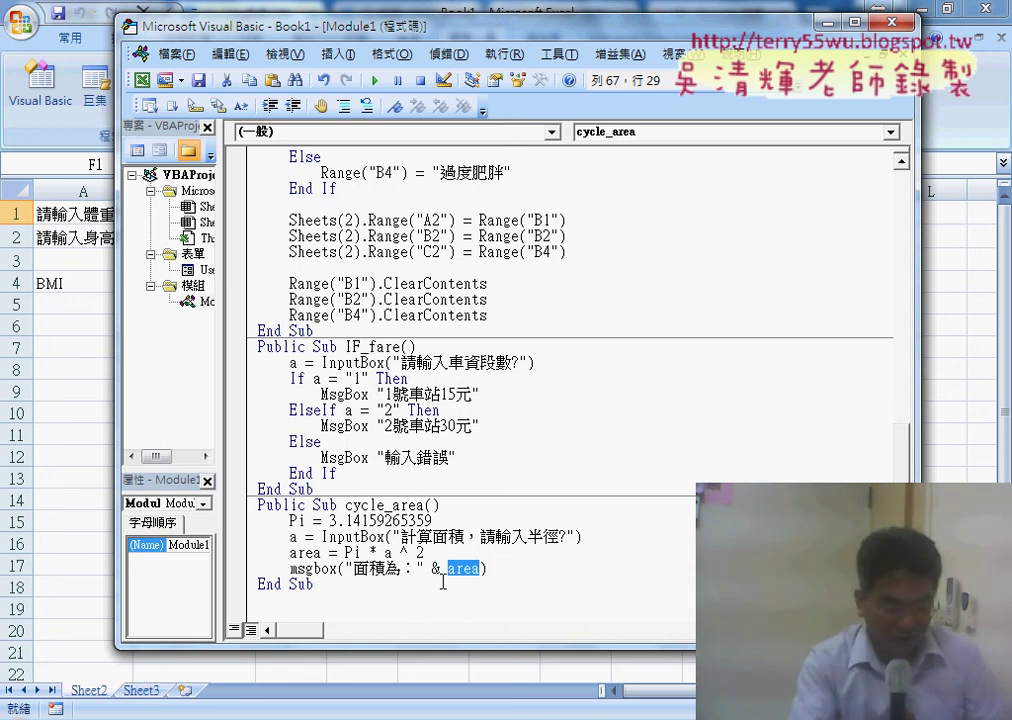
pyautogui.click(587, 537)
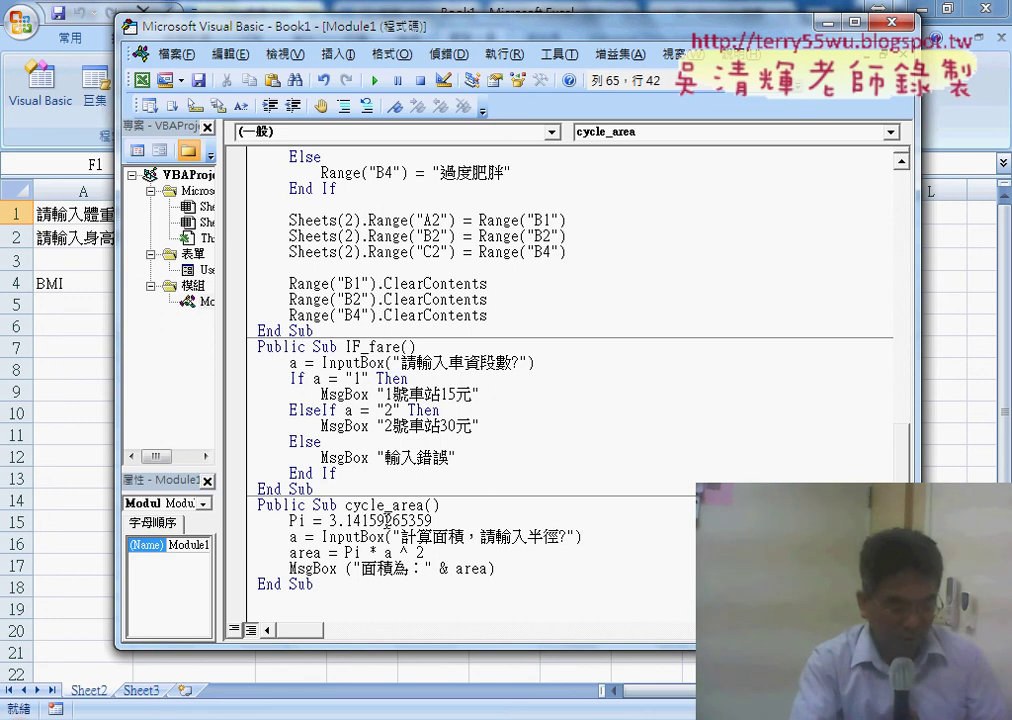
pyautogui.click(386, 520)
pyautogui.click(390, 537)
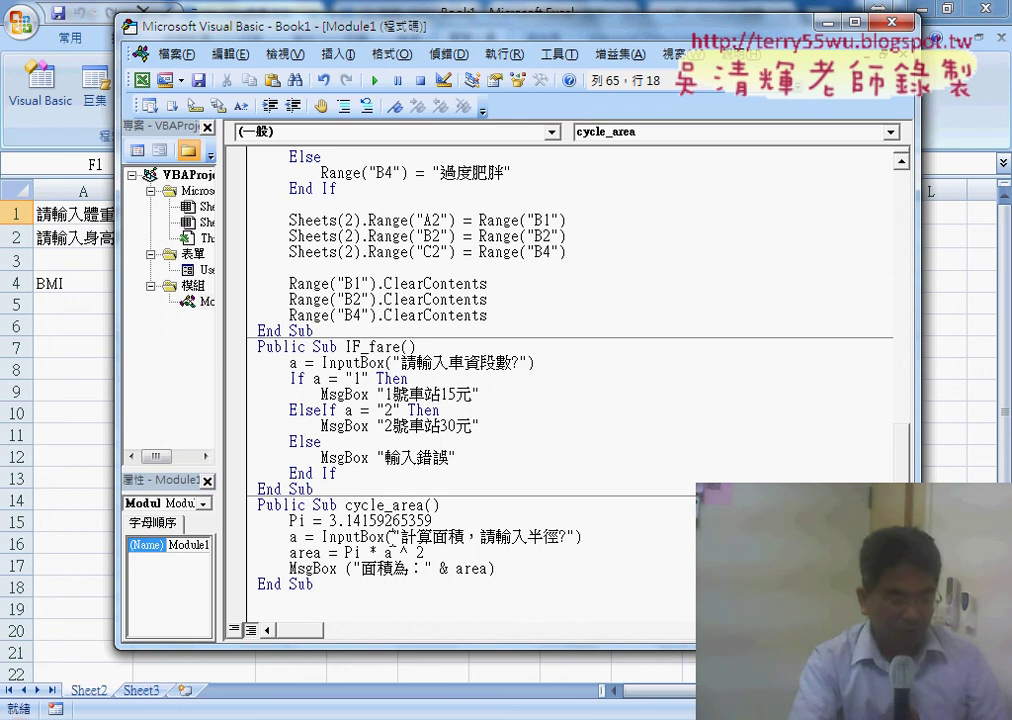
pyautogui.moveTo(347, 552); pyautogui.dragTo(424, 552)
pyautogui.click(471, 567)
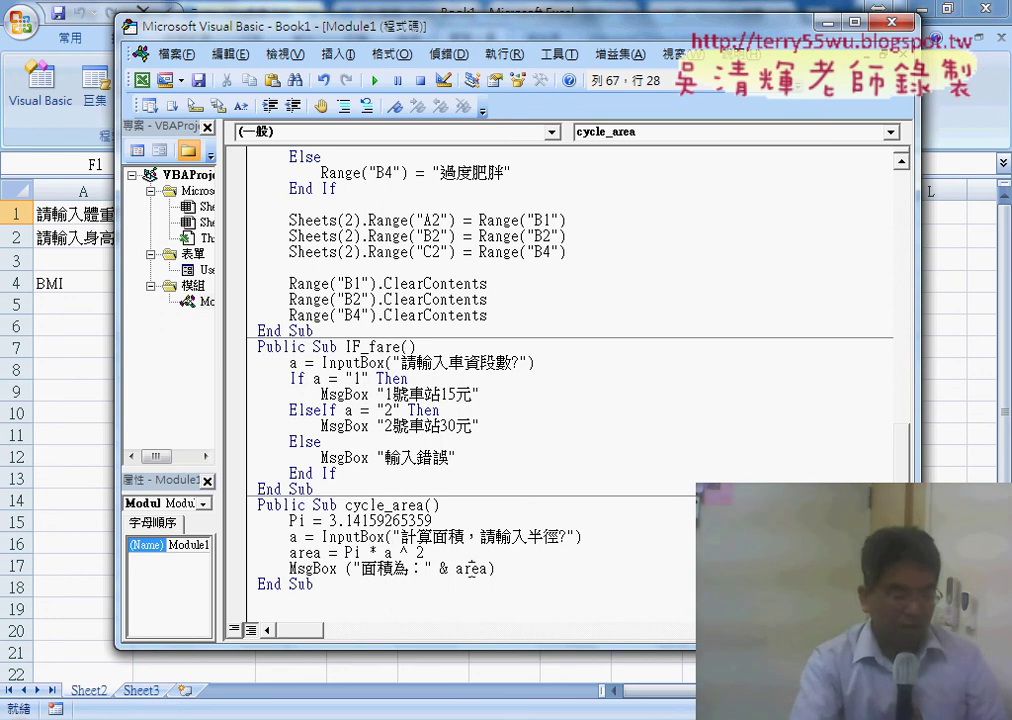
pyautogui.click(376, 82)
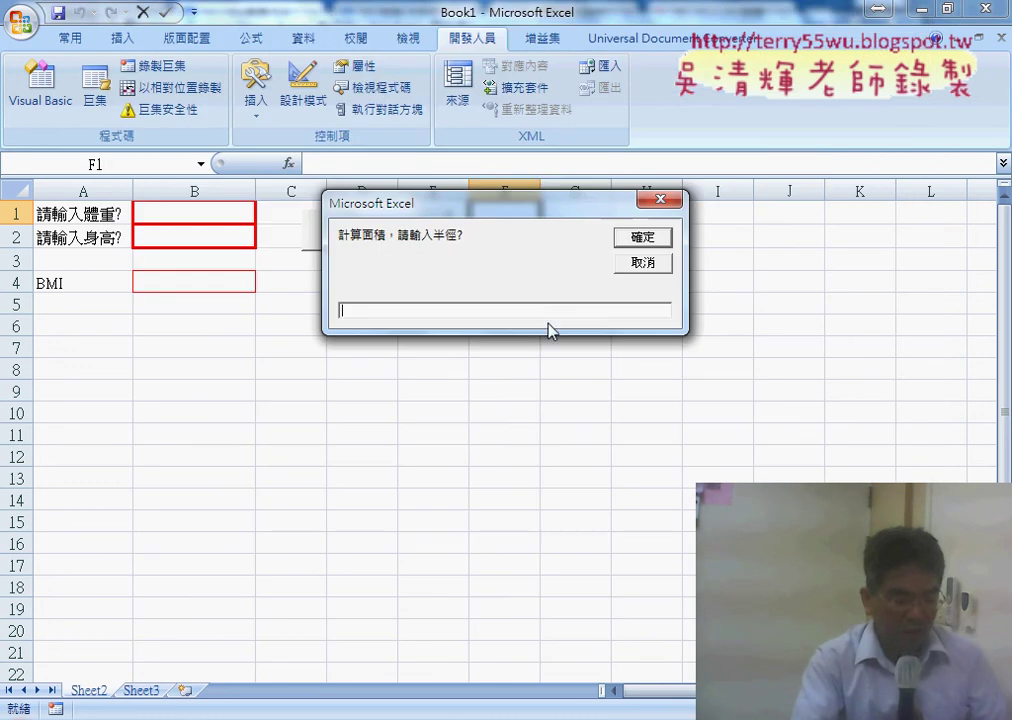
pyautogui.write('6')
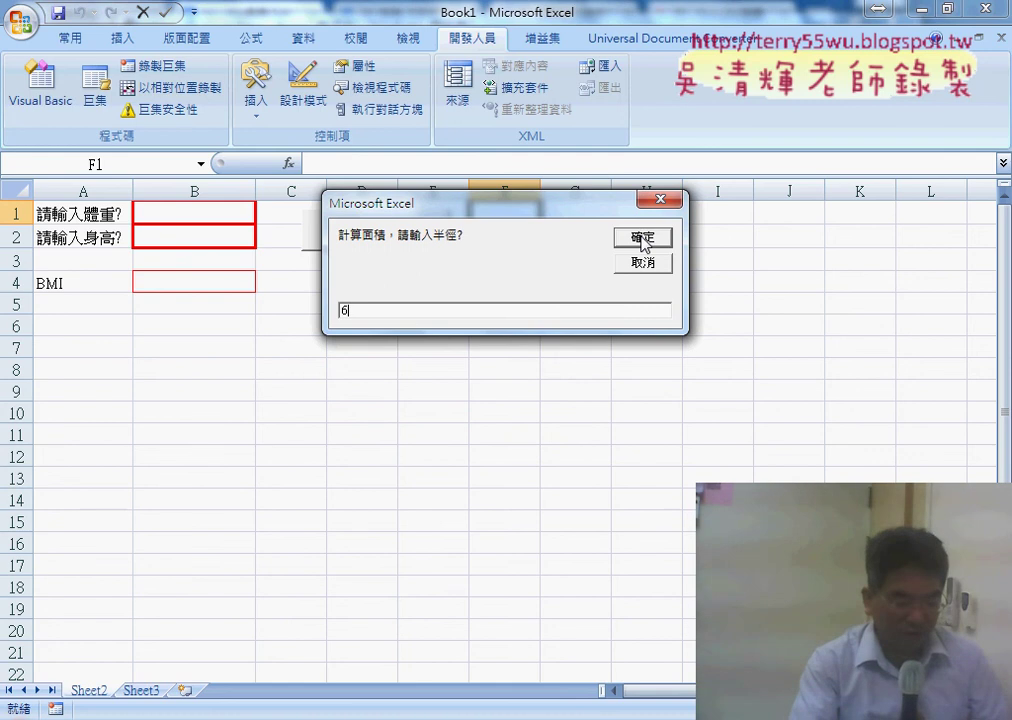
pyautogui.click(642, 240)
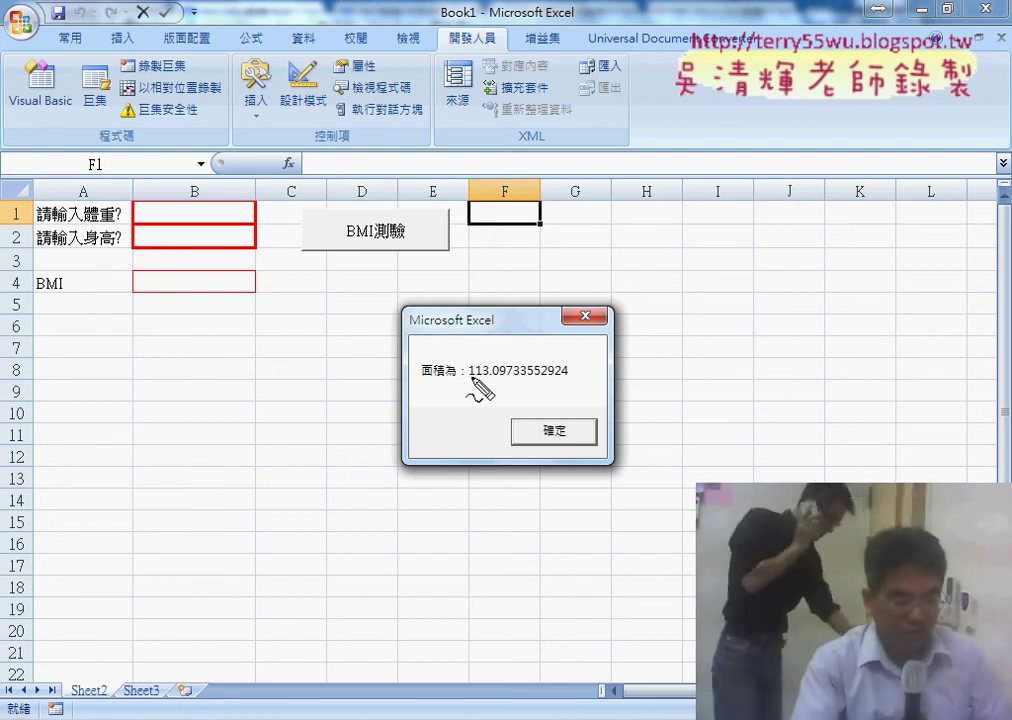
pyautogui.moveTo(470, 378); pyautogui.dragTo(573, 379)
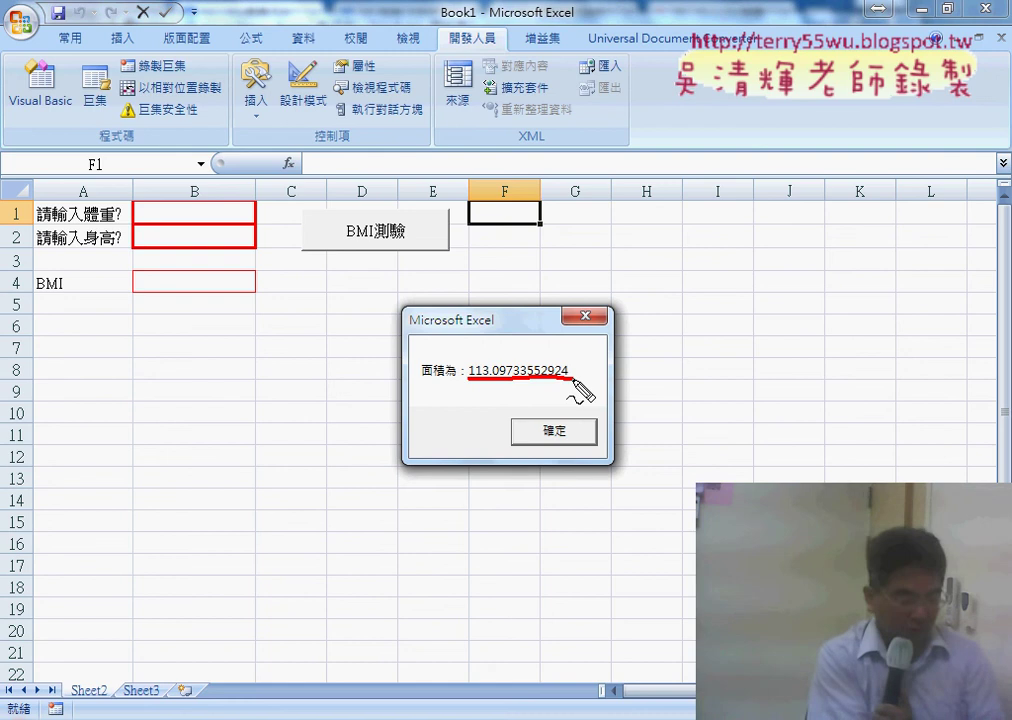
pyautogui.press('Escape')
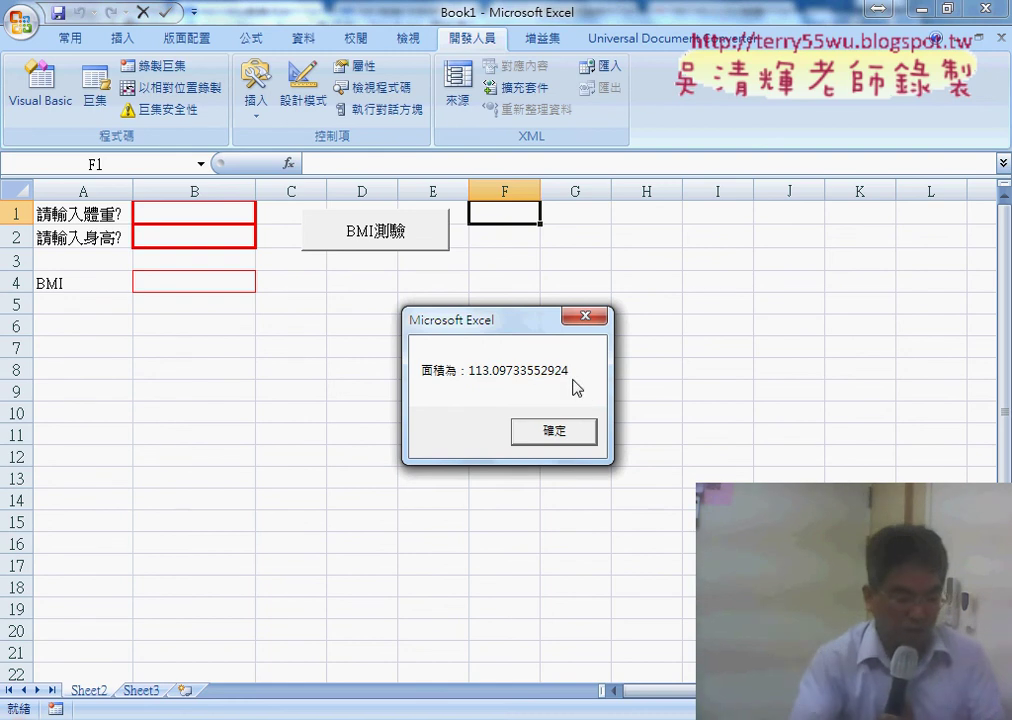
pyautogui.click(562, 430)
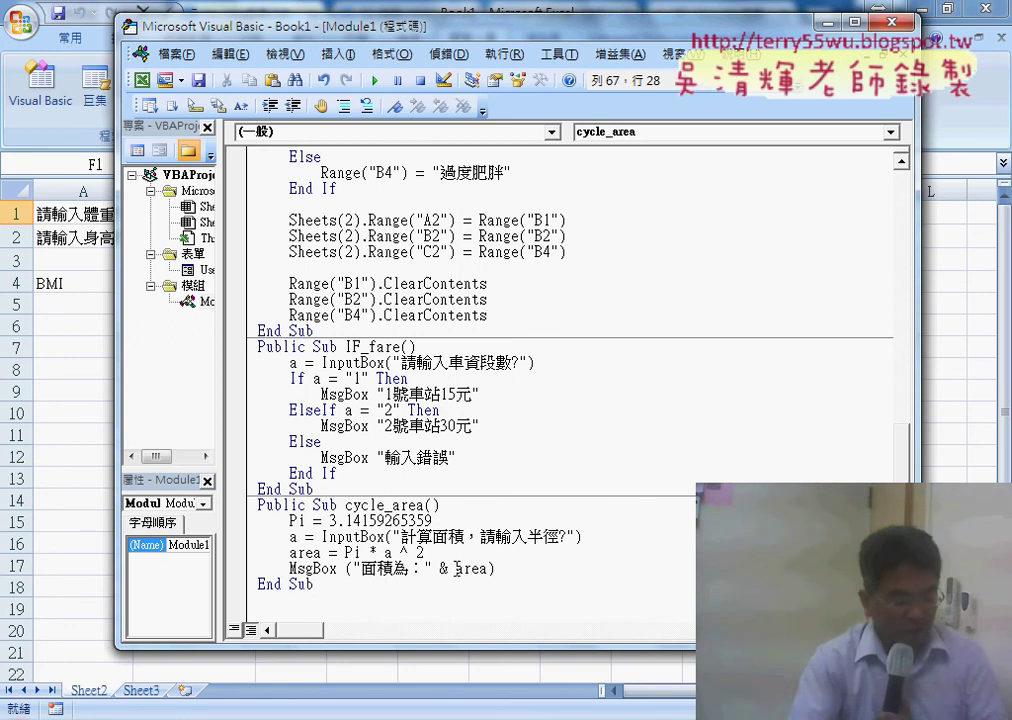
# Duplicate the whole cycle_area Sub below the original.
pyautogui.moveTo(318, 584)
pyautogui.mouseDown()
pyautogui.moveTo(254, 517)
pyautogui.moveTo(256, 505)
pyautogui.mouseUp()
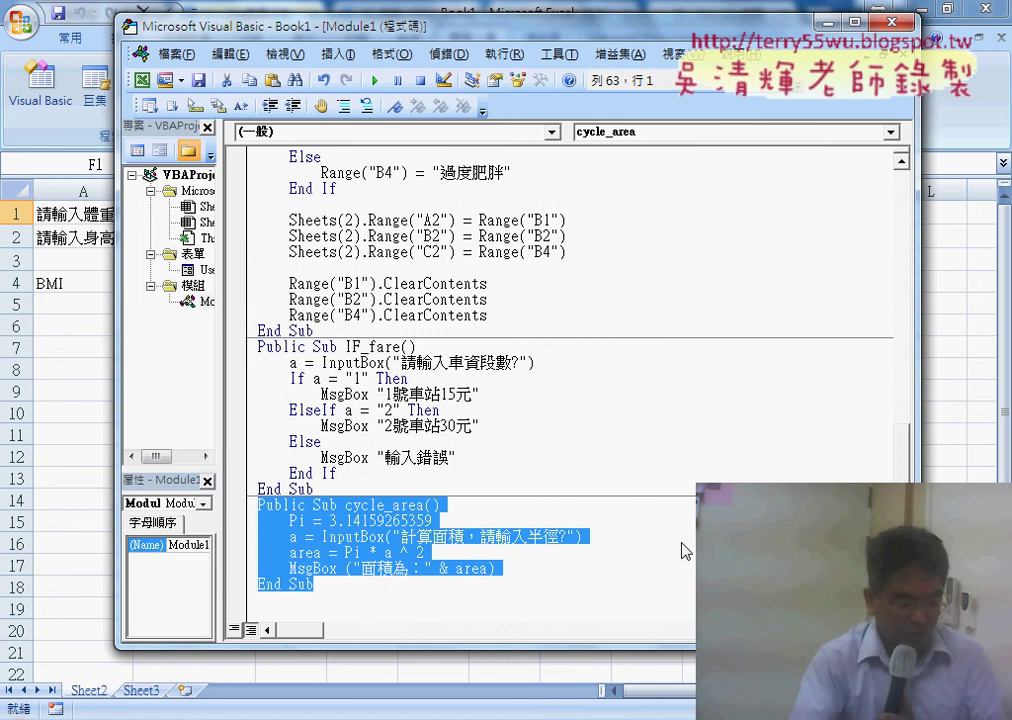
pyautogui.scroll(1, 428, 628)
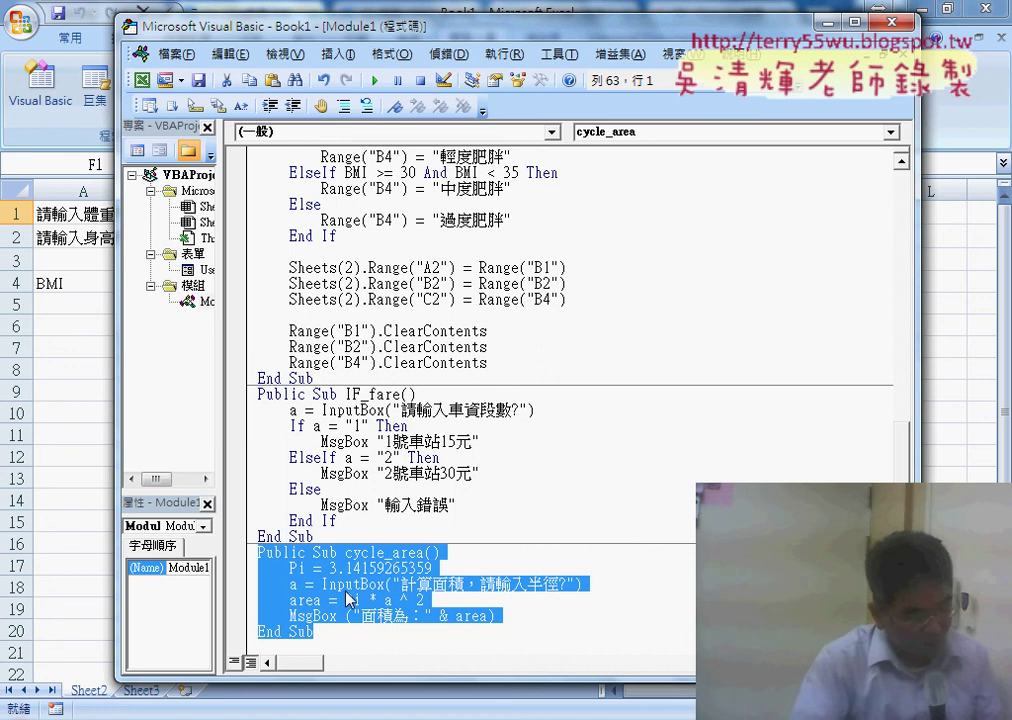
pyautogui.hotkey('ctrl', 'c')
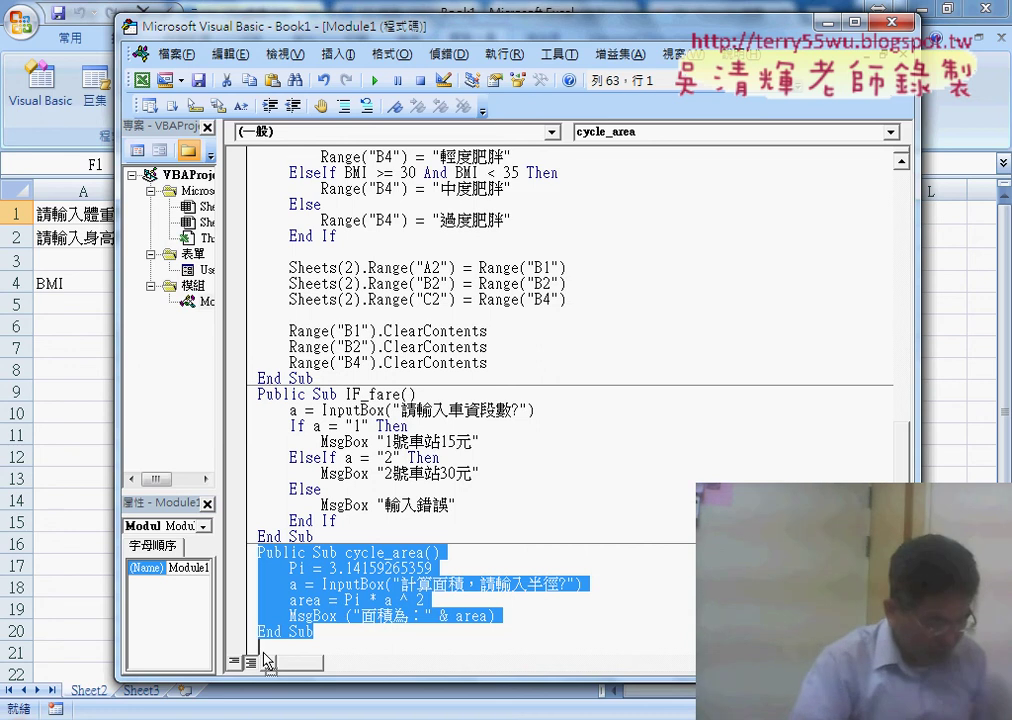
pyautogui.click(316, 632)
pyautogui.press('Return')
pyautogui.hotkey('ctrl', 'v')
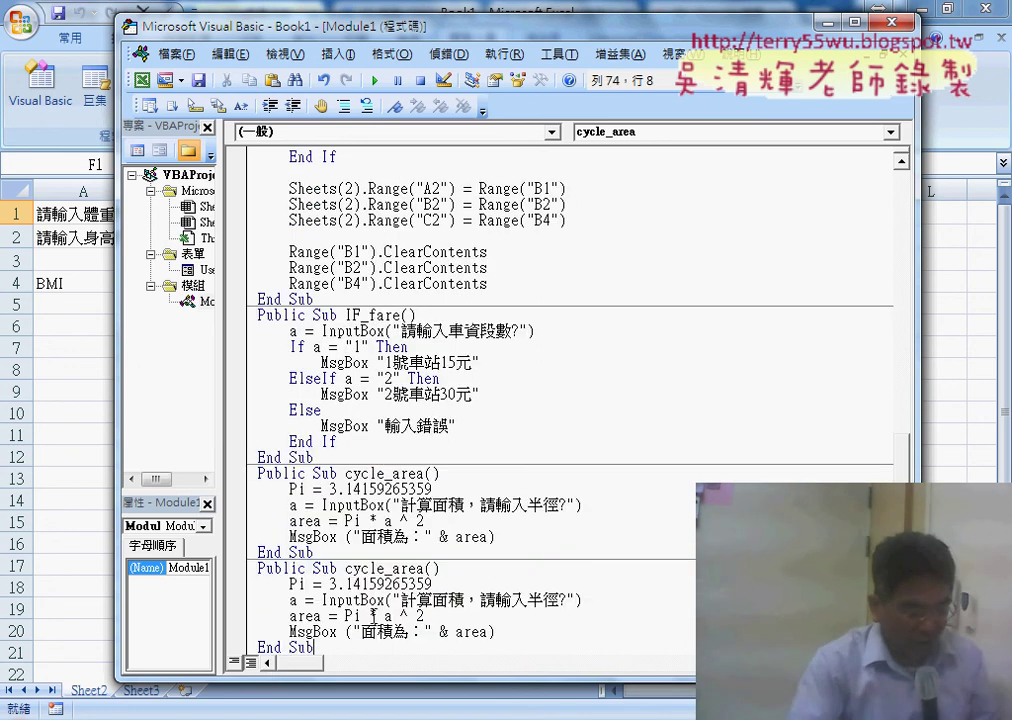
# Rename the copy to cycle_area_round.
pyautogui.click(428, 568)
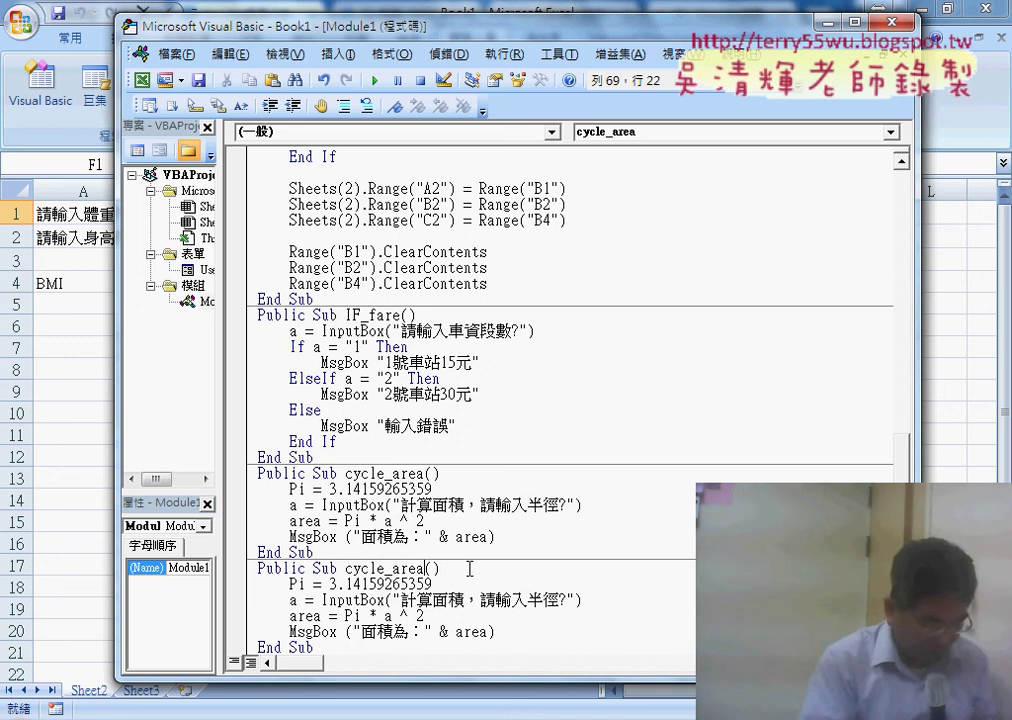
pyautogui.write('_r')
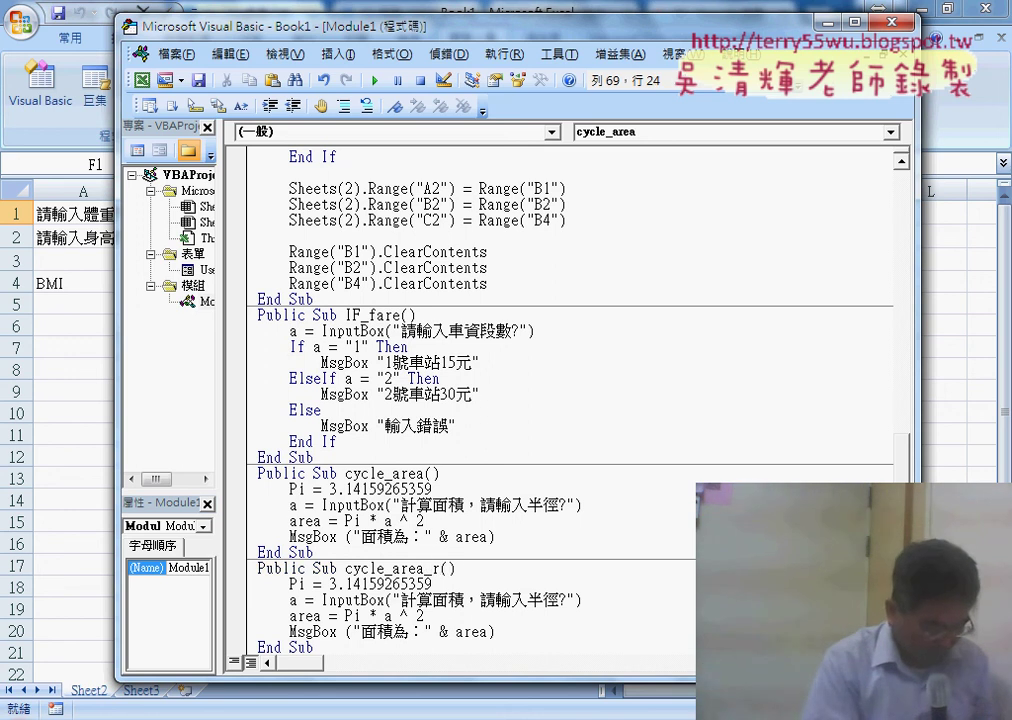
pyautogui.write('ound')
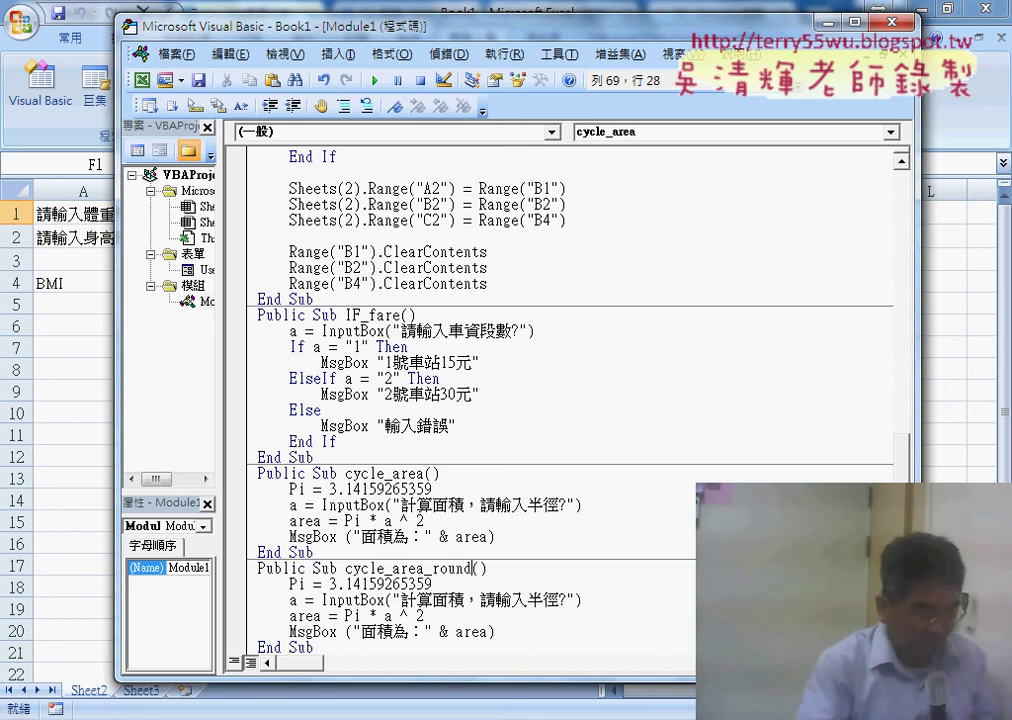
pyautogui.scroll(-1, 529, 560)
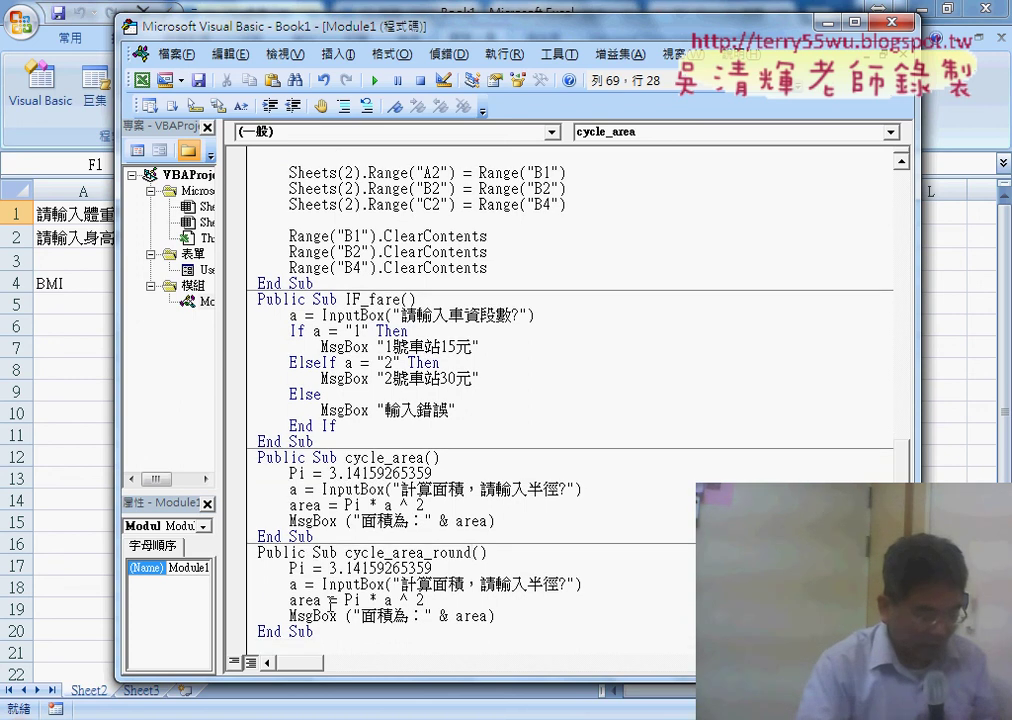
pyautogui.moveTo(433, 553); pyautogui.dragTo(471, 553)
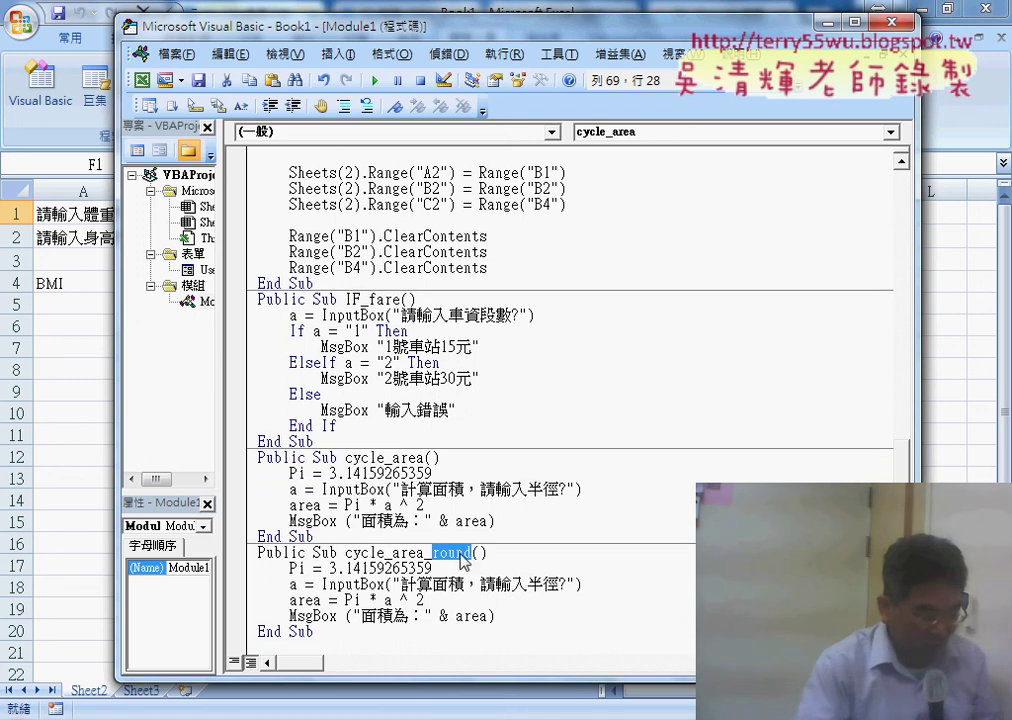
# Change cycle_area_round's area line to area = Round(Pi * a ^ 2, 2).
pyautogui.click(338, 600)
pyautogui.hotkey('ctrl', 'v')
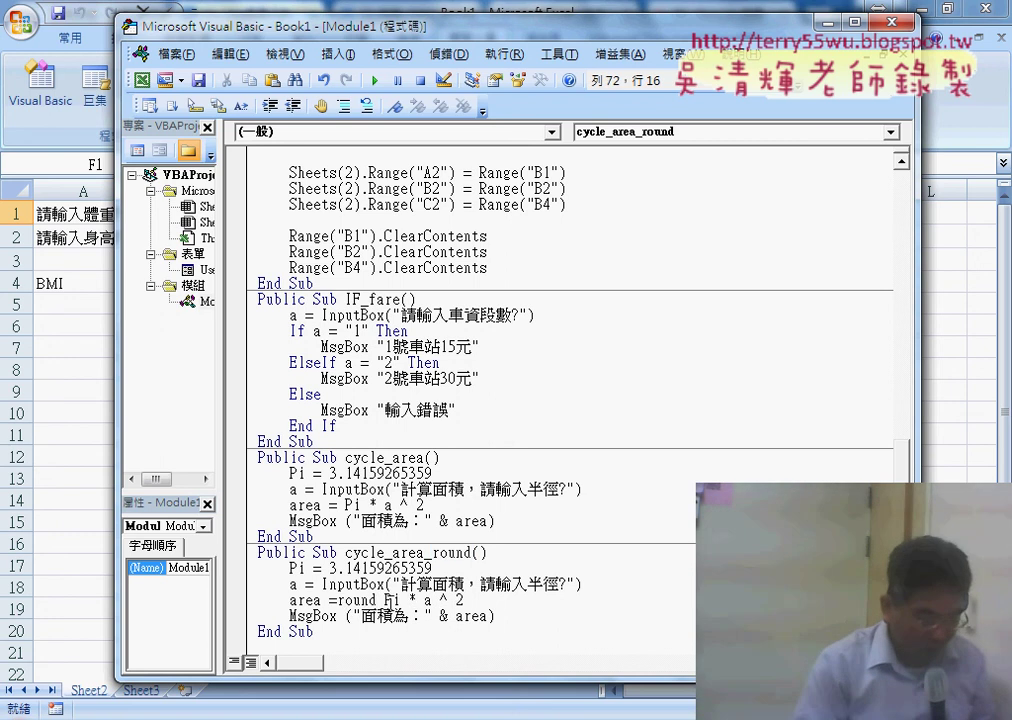
pyautogui.write('(')
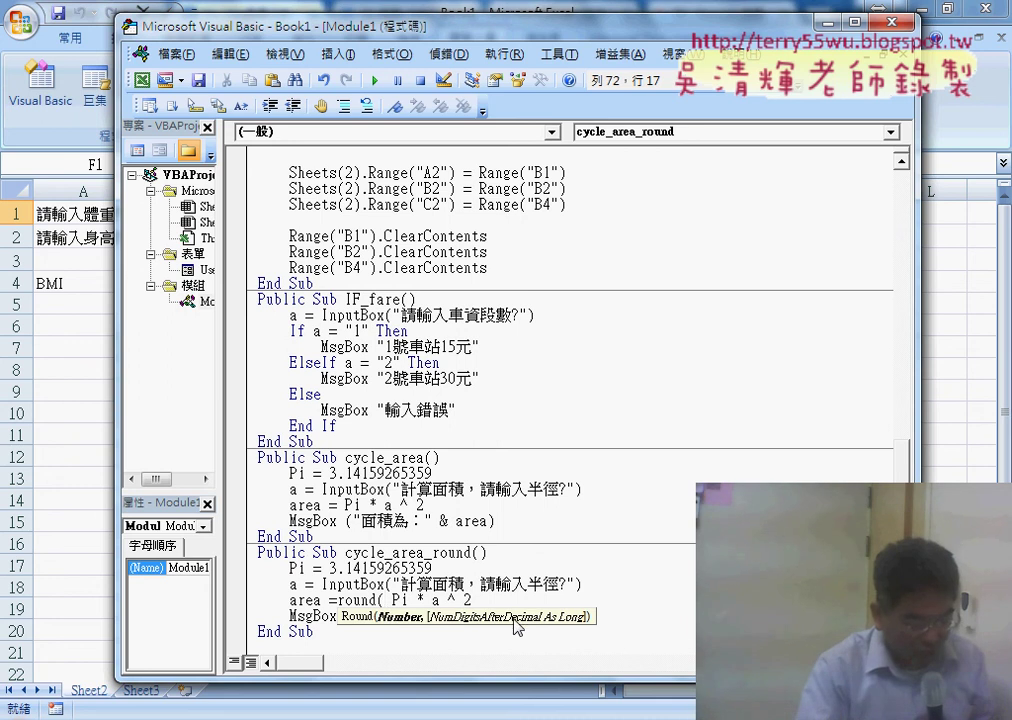
pyautogui.press('Delete')
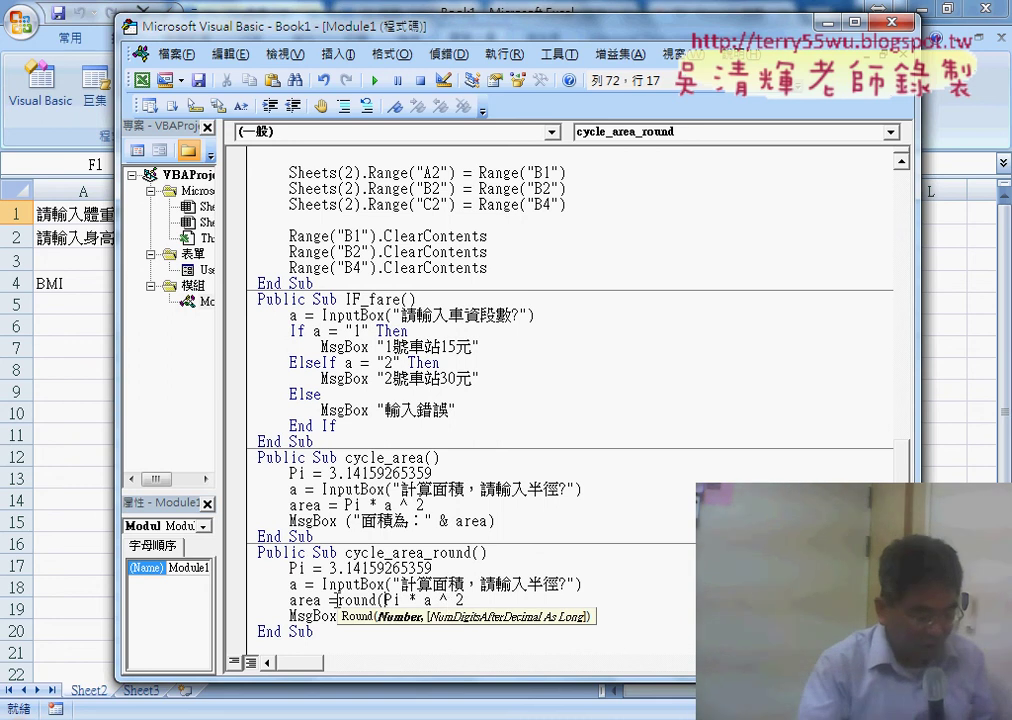
pyautogui.moveTo(337, 600); pyautogui.dragTo(361, 600)
pyautogui.click(489, 601)
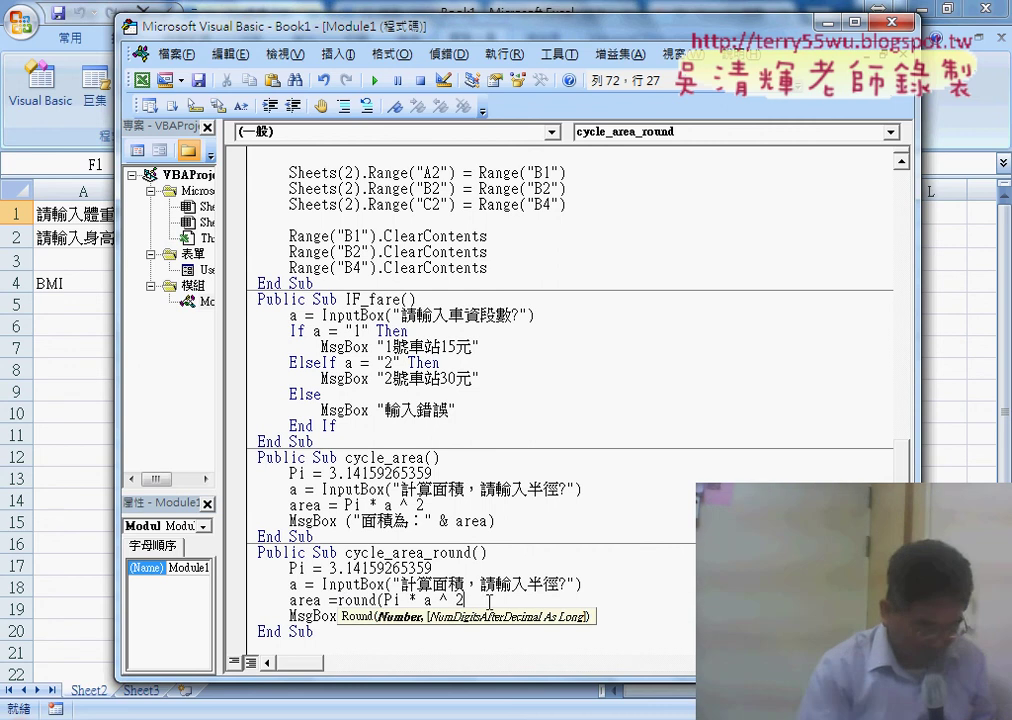
pyautogui.write(',')
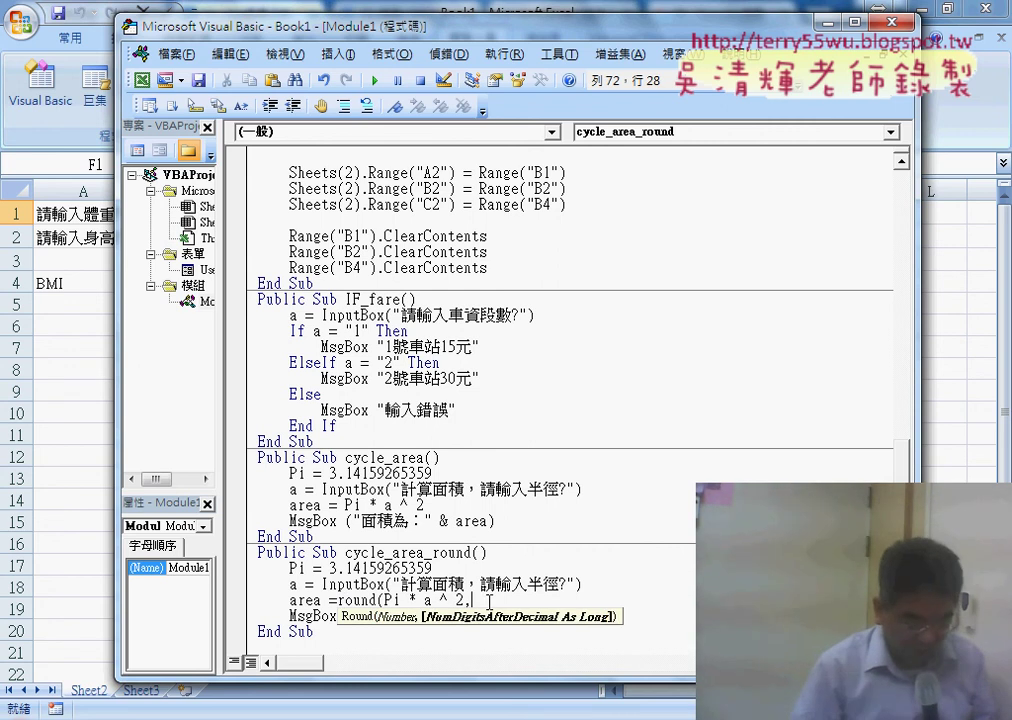
pyautogui.write('2')
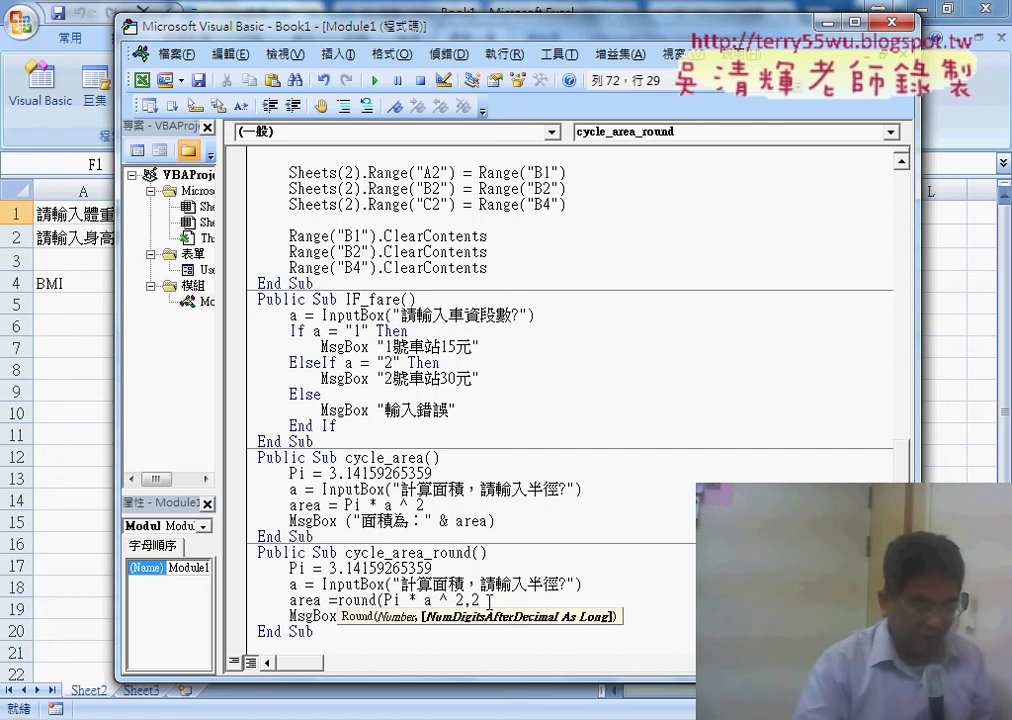
pyautogui.write(')')
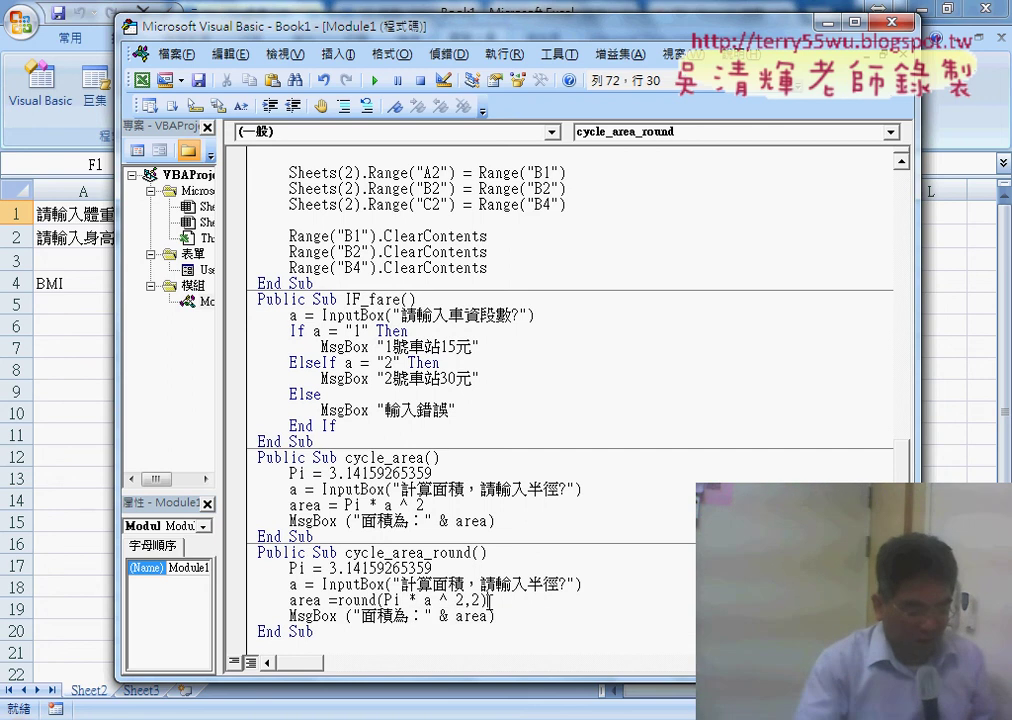
pyautogui.click(426, 617)
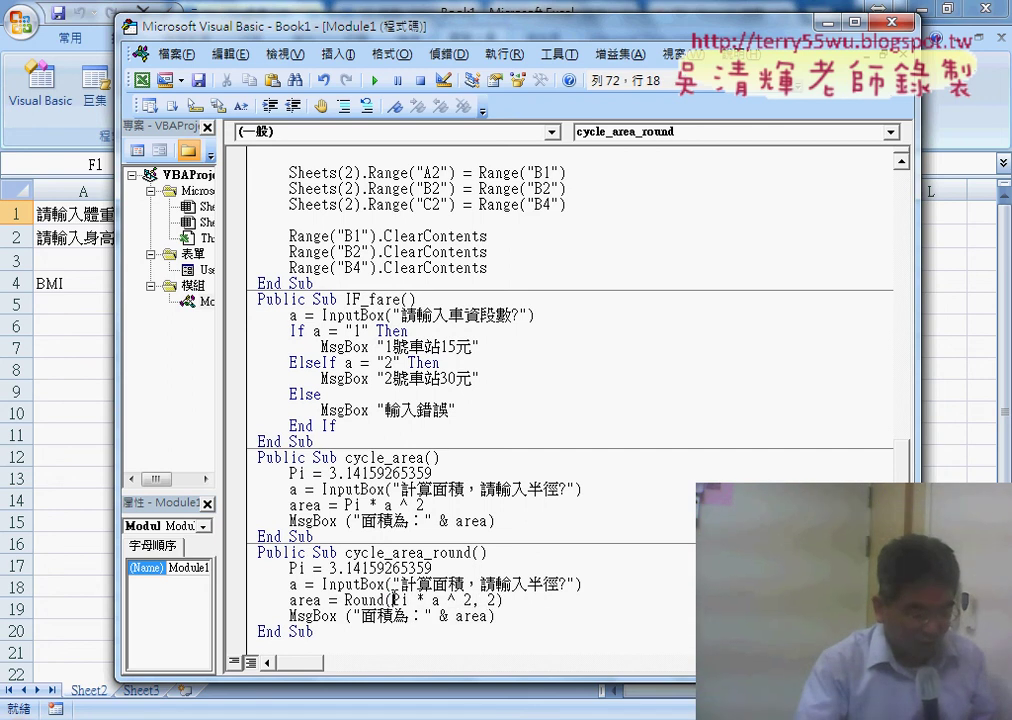
pyautogui.moveTo(393, 598); pyautogui.dragTo(496, 600)
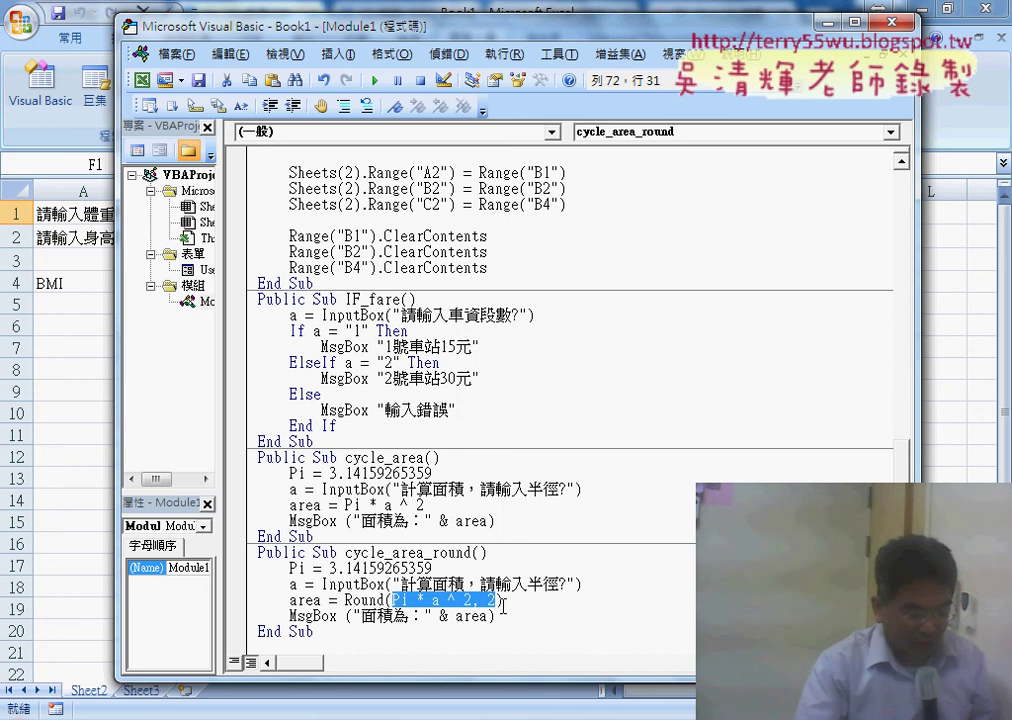
pyautogui.click(503, 604)
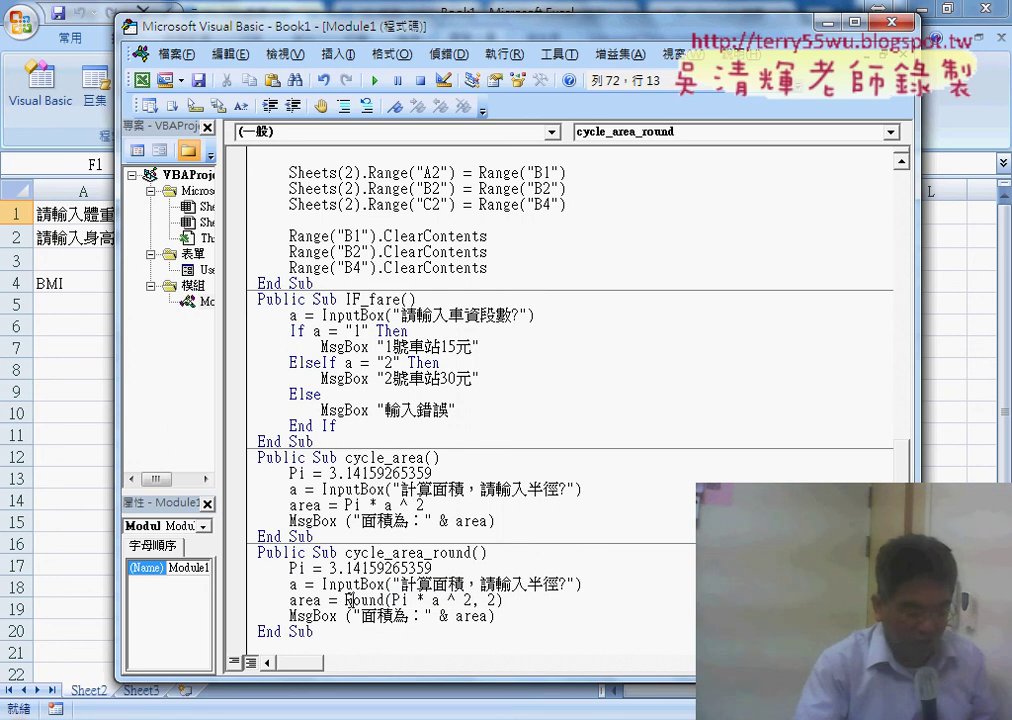
pyautogui.hotkey('shift', 'Left')
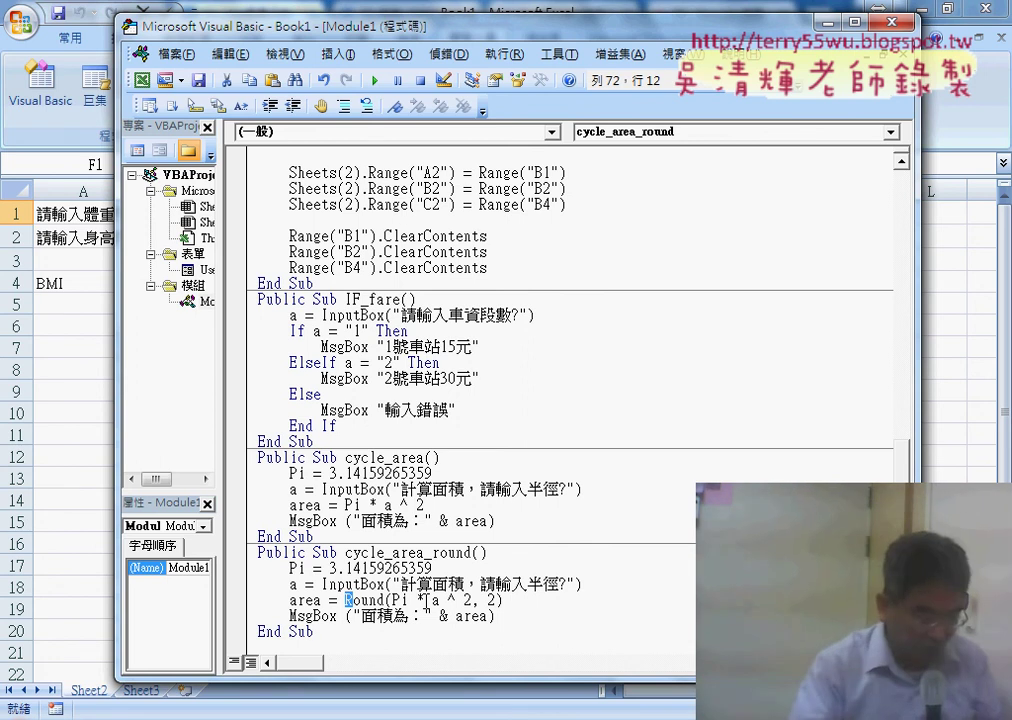
pyautogui.click(375, 80)
pyautogui.write('6')
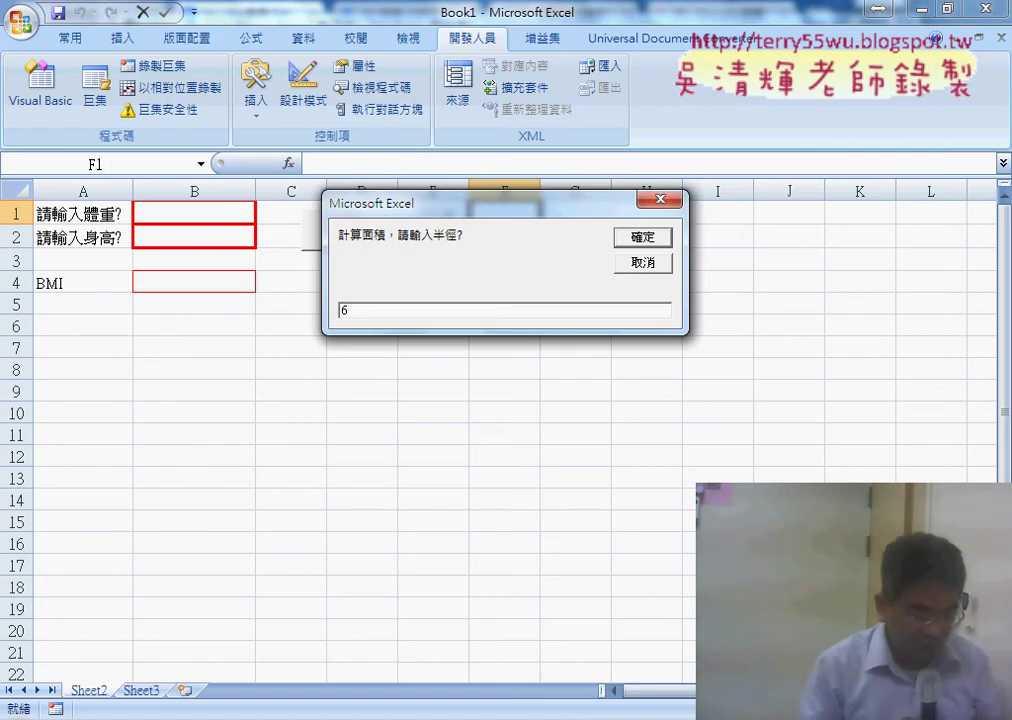
pyautogui.press('Return')
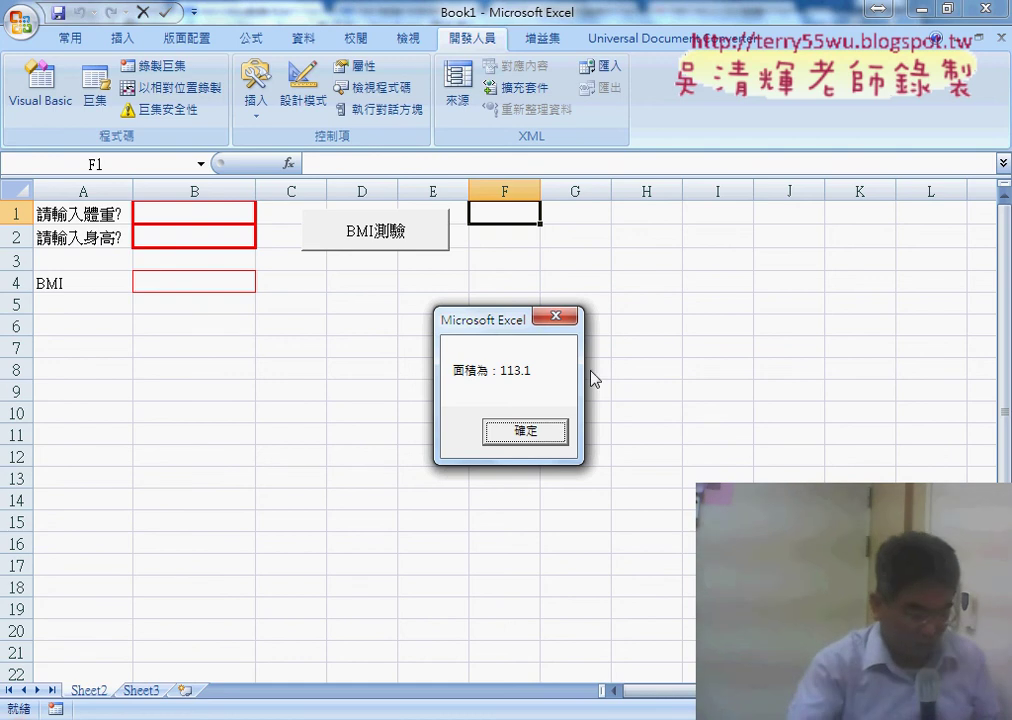
pyautogui.press('Return')
pyautogui.click(370, 82)
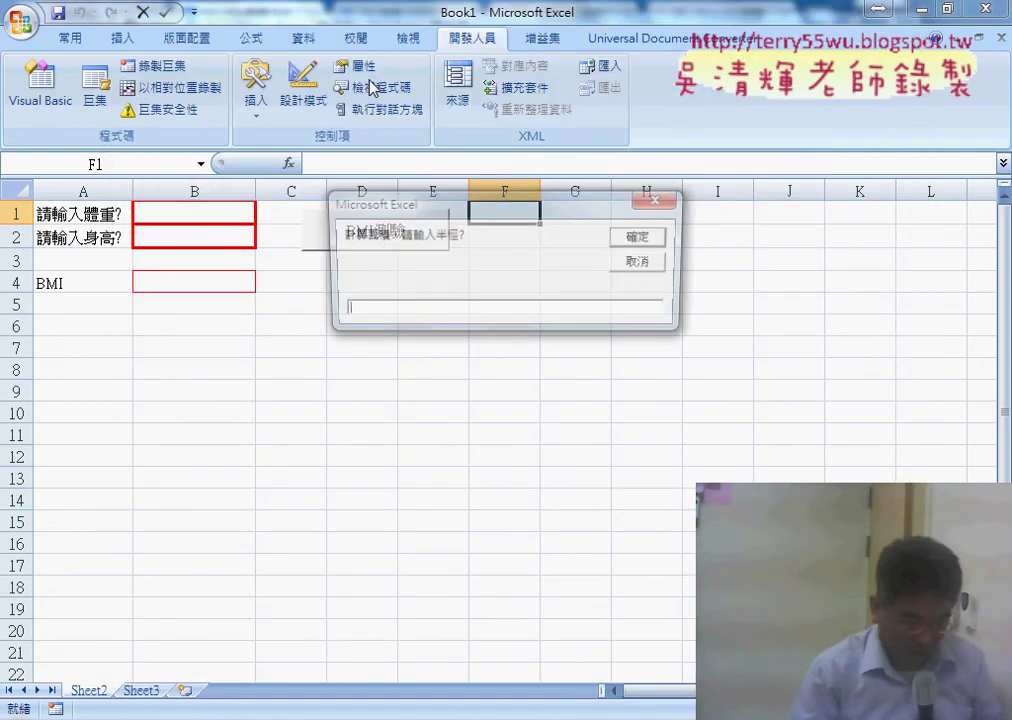
pyautogui.write('7')
pyautogui.press('Return')
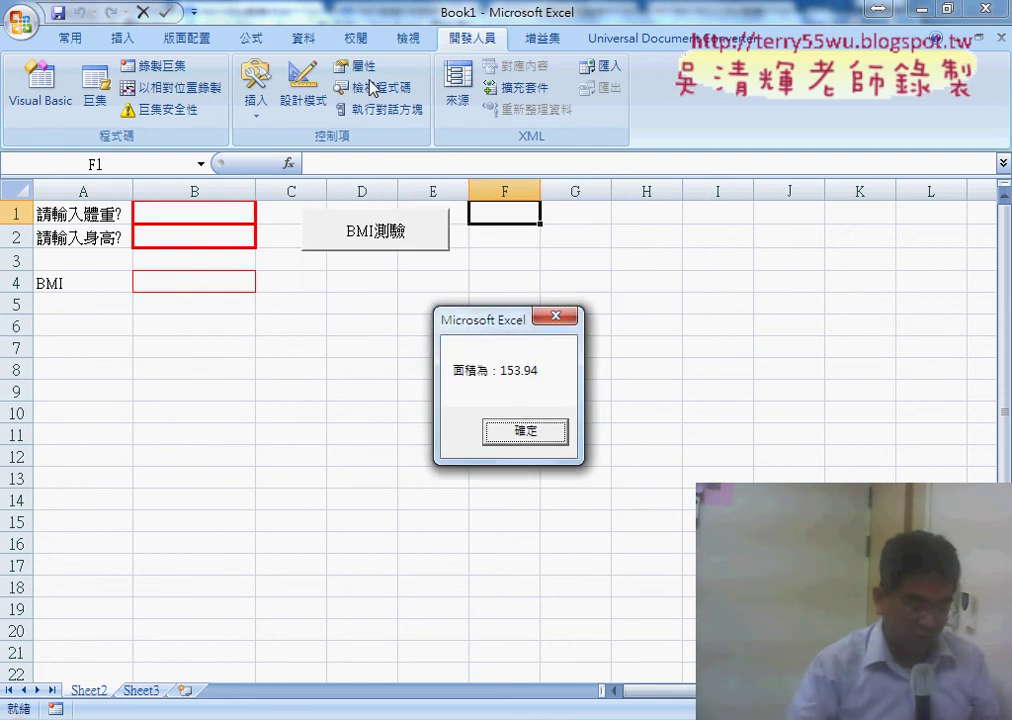
pyautogui.click(527, 433)
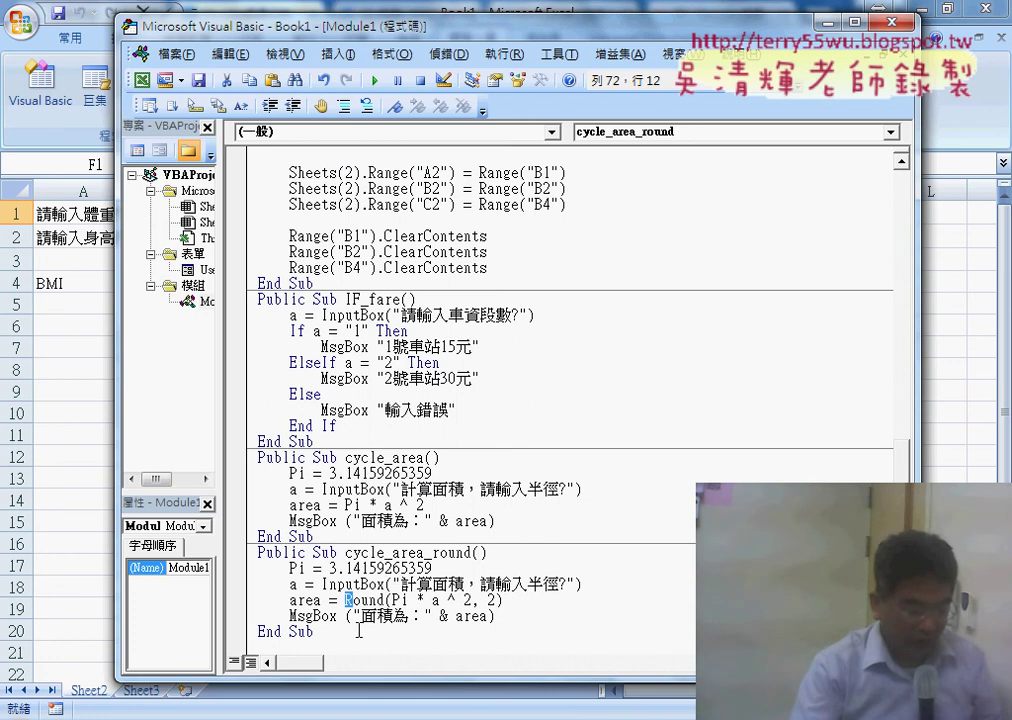
# Paste a second copy of cycle_area_round below it and select 'round' in its name.
pyautogui.moveTo(315, 631); pyautogui.dragTo(257, 552)
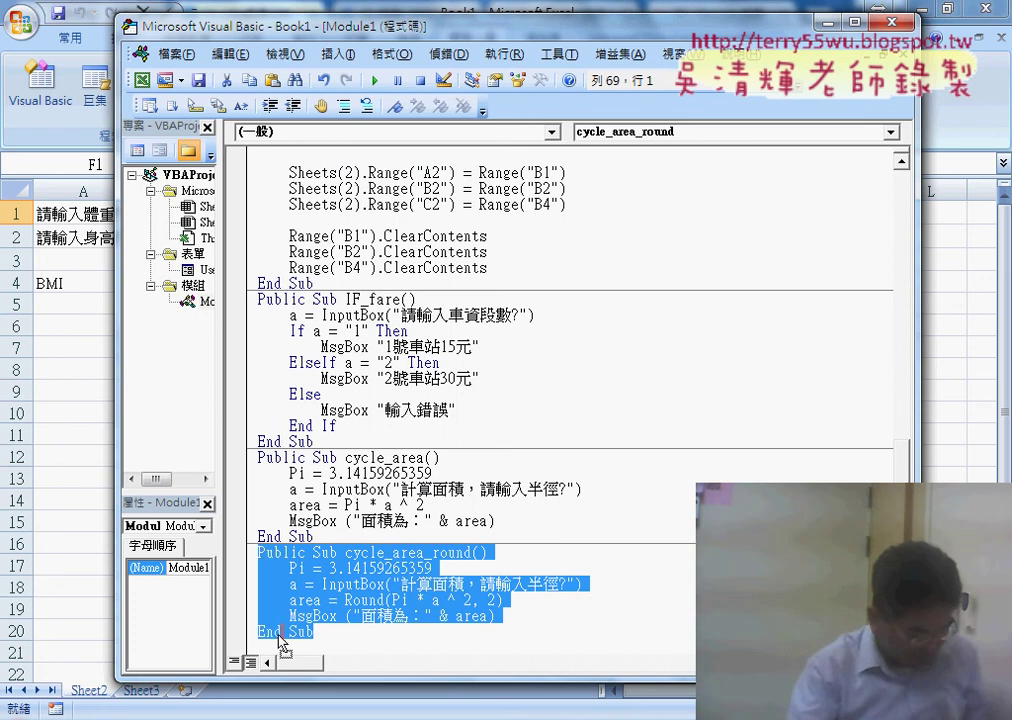
pyautogui.hotkey('ctrl', 'c')
pyautogui.click(399, 648)
pyautogui.hotkey('ctrl', 'v')
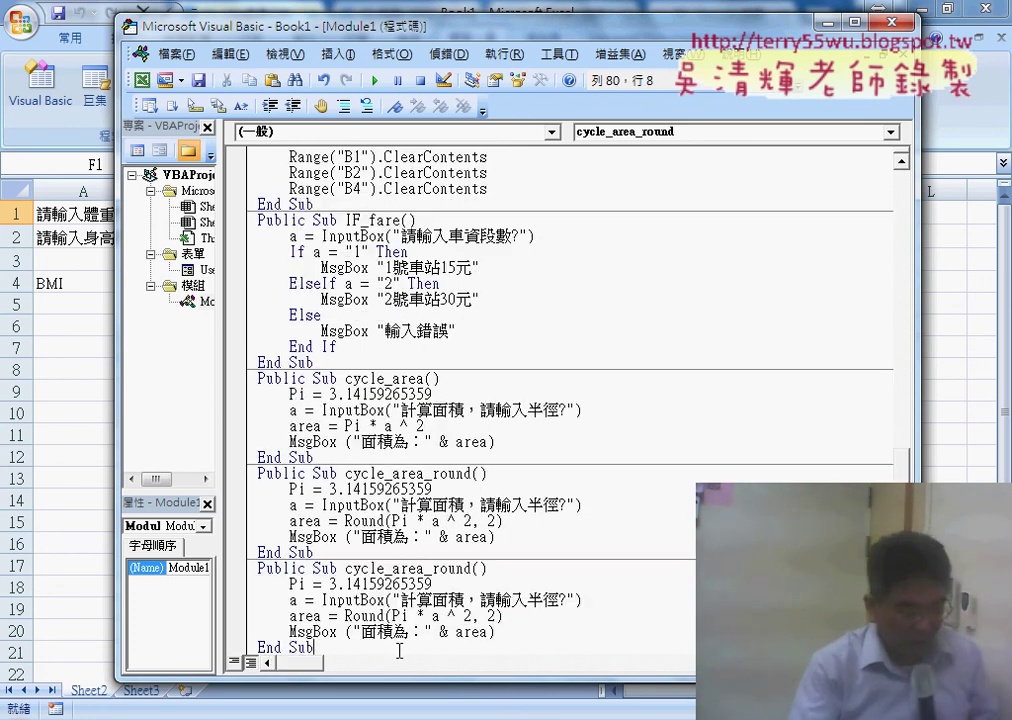
pyautogui.moveTo(433, 568); pyautogui.dragTo(470, 568)
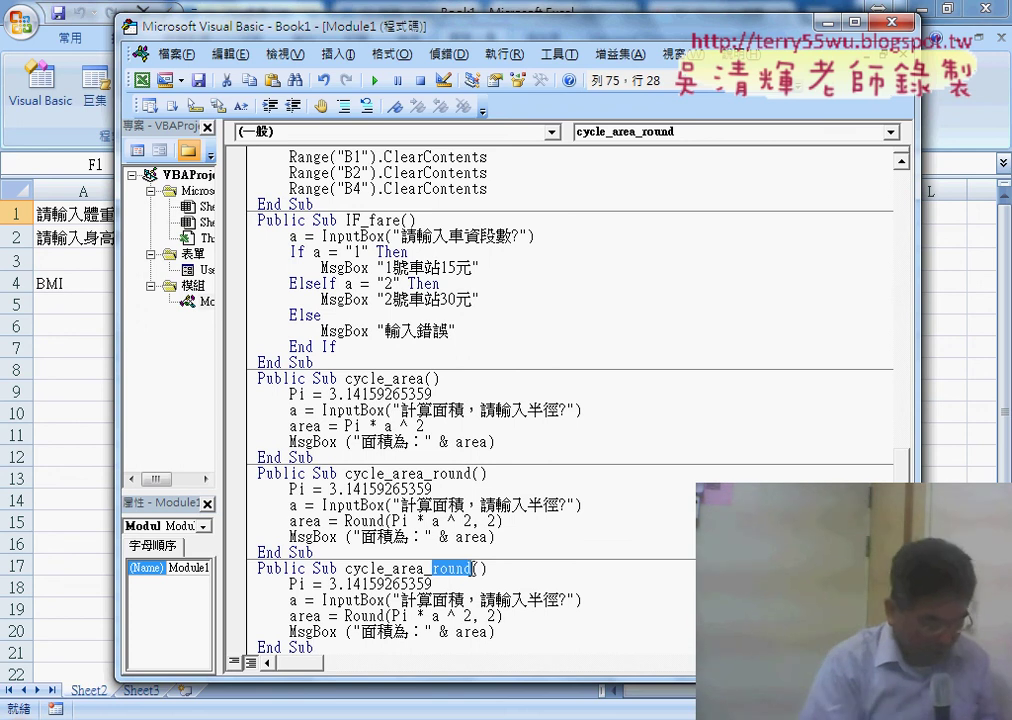
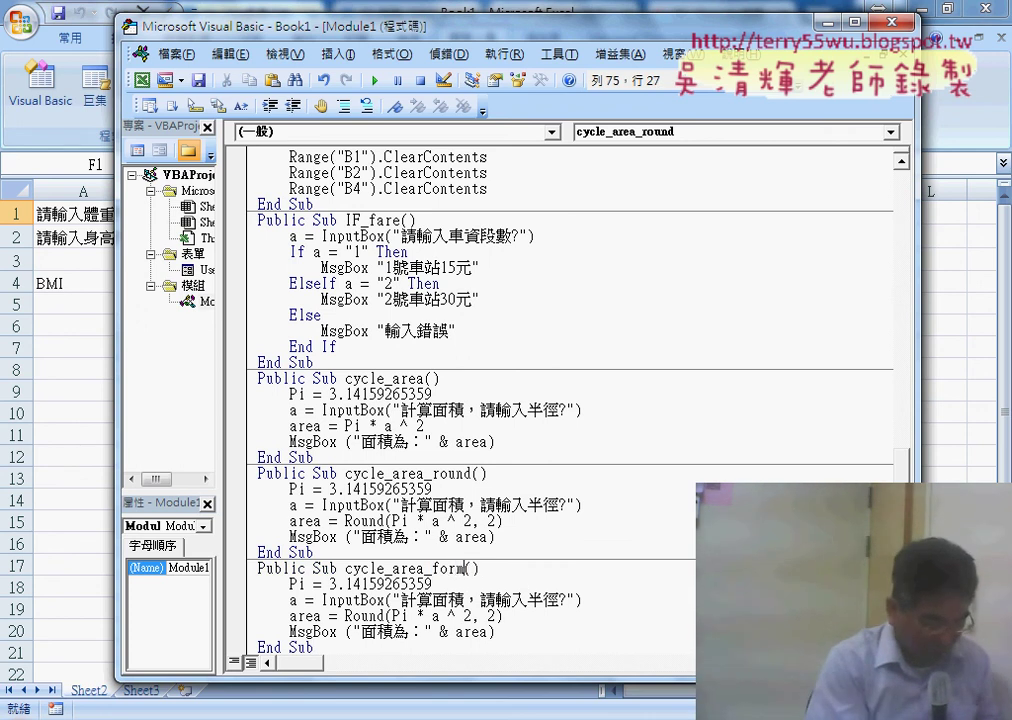
# Rename the sub to cycle_area_format and strip Round( and , 2) so the area line reads Pi * a ^ 2.
pyautogui.write('at')
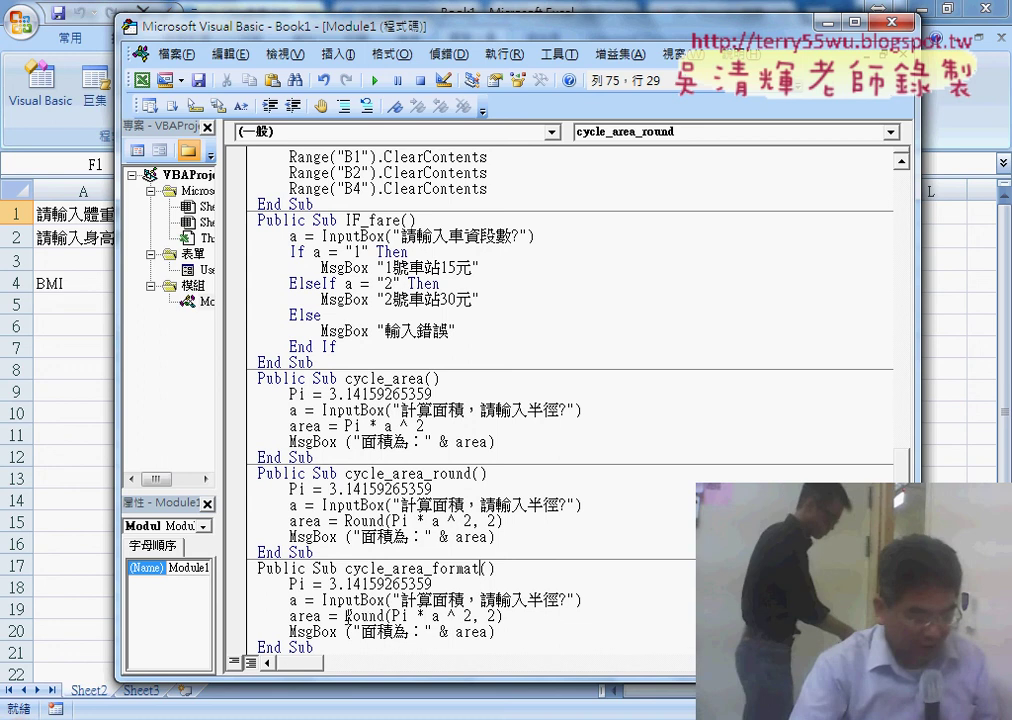
pyautogui.doubleClick(367, 616)
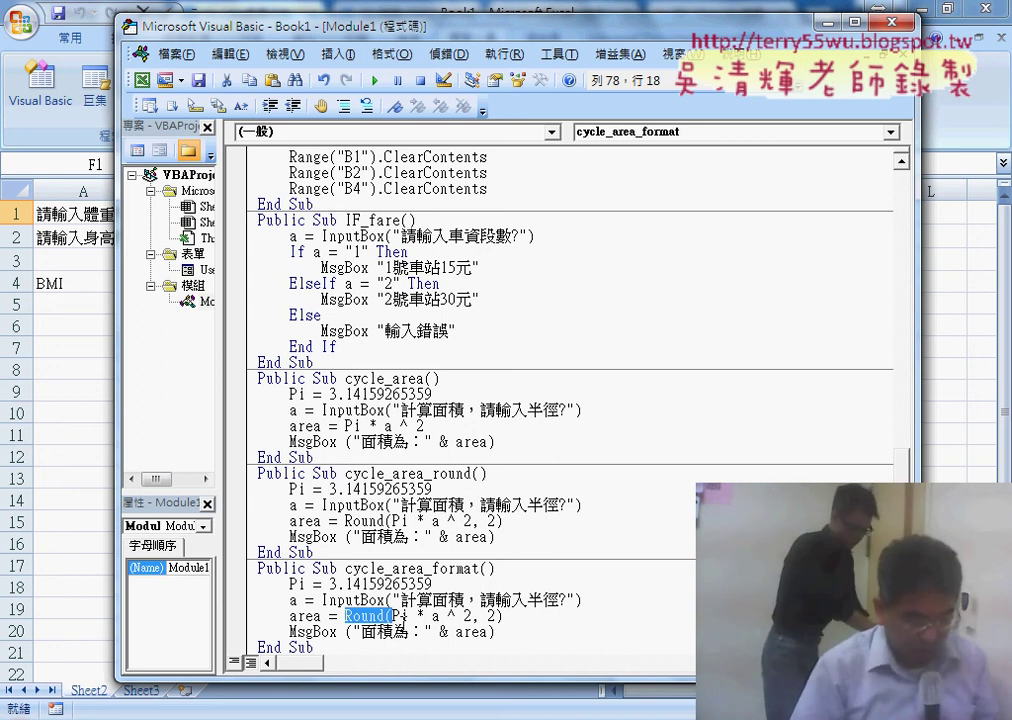
pyautogui.press('Delete')
pyautogui.press('Delete')
pyautogui.press('End')
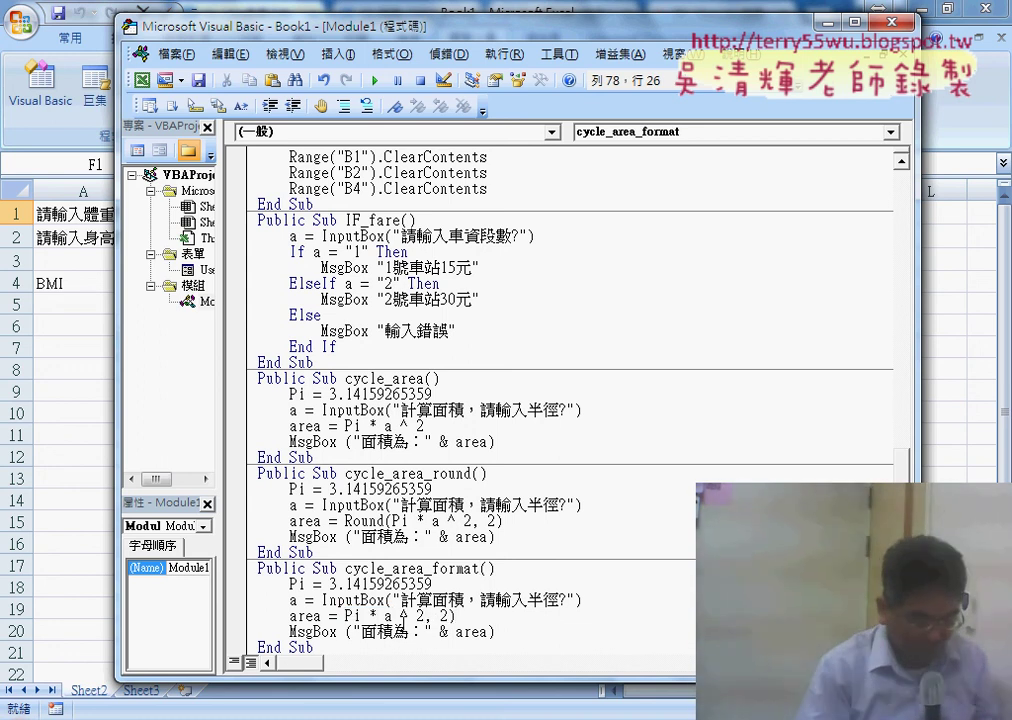
pyautogui.press('BackSpace')
pyautogui.press('BackSpace')
pyautogui.press('BackSpace')
pyautogui.press('BackSpace')
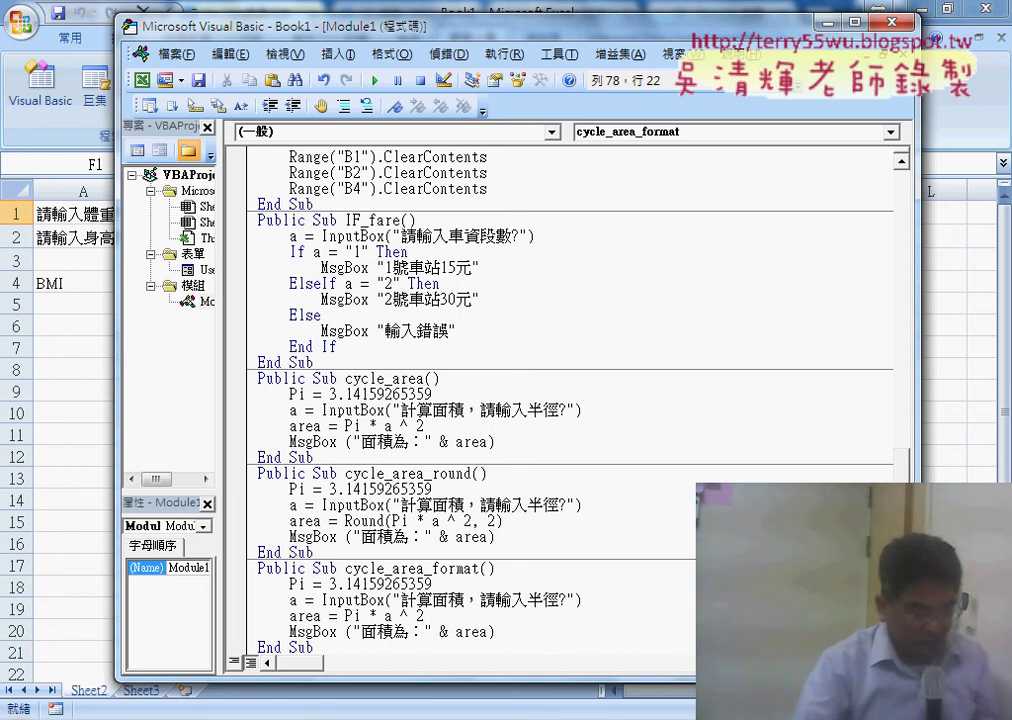
pyautogui.doubleClick(456, 630)
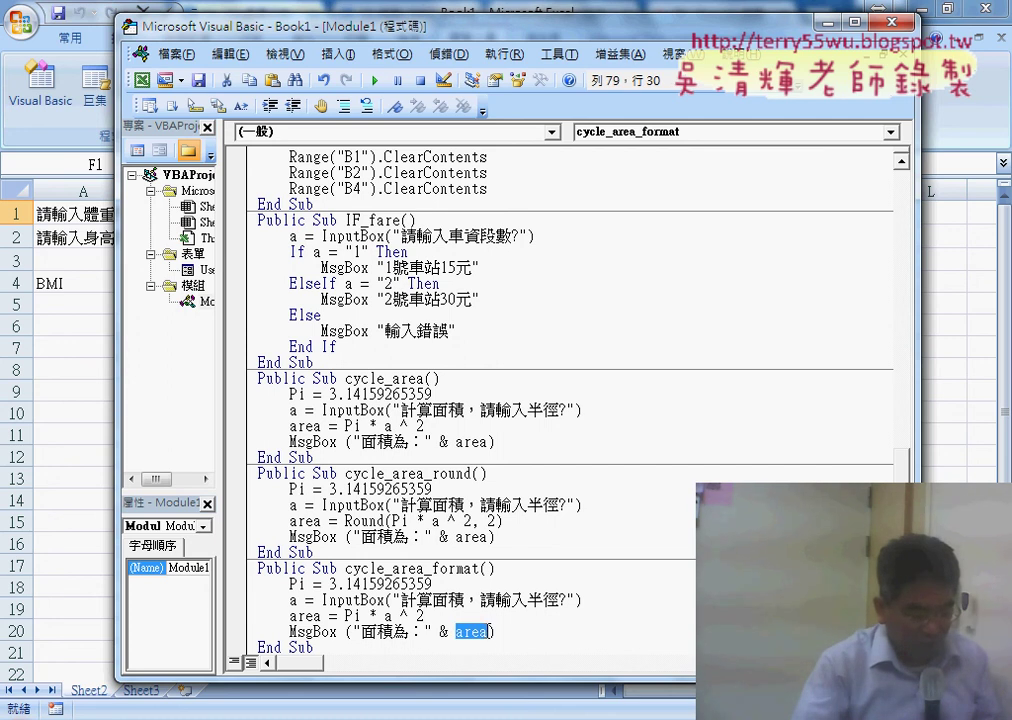
# Wrap area in the MsgBox line as format(area,"0.00").
pyautogui.click(457, 631)
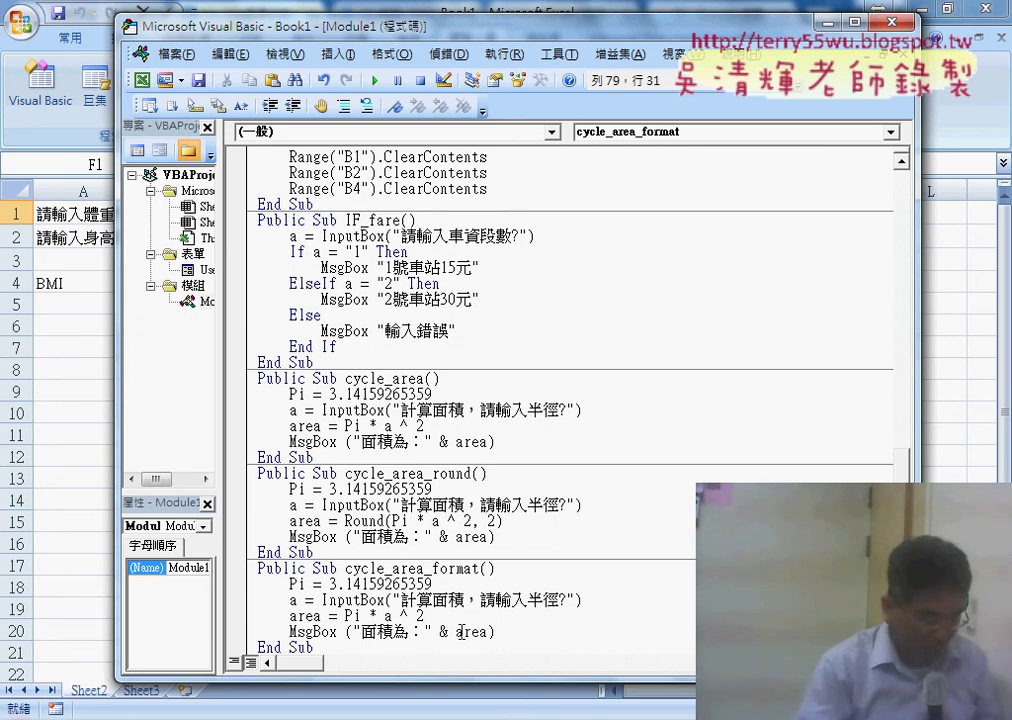
pyautogui.press('Left')
pyautogui.press('Left')
pyautogui.press('Left')
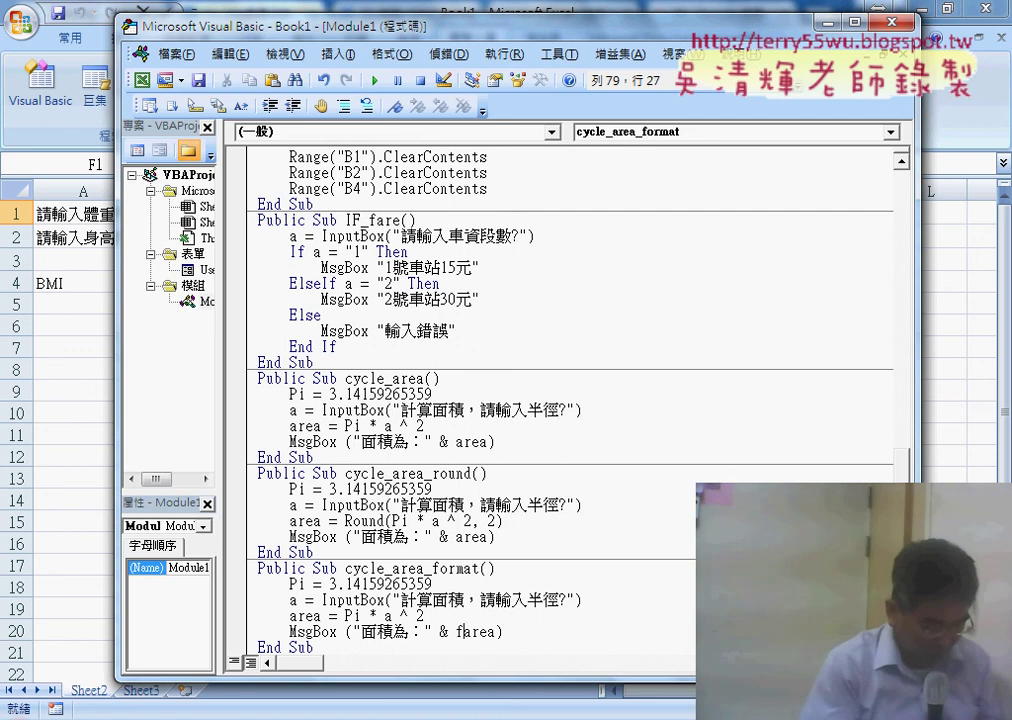
pyautogui.write('or')
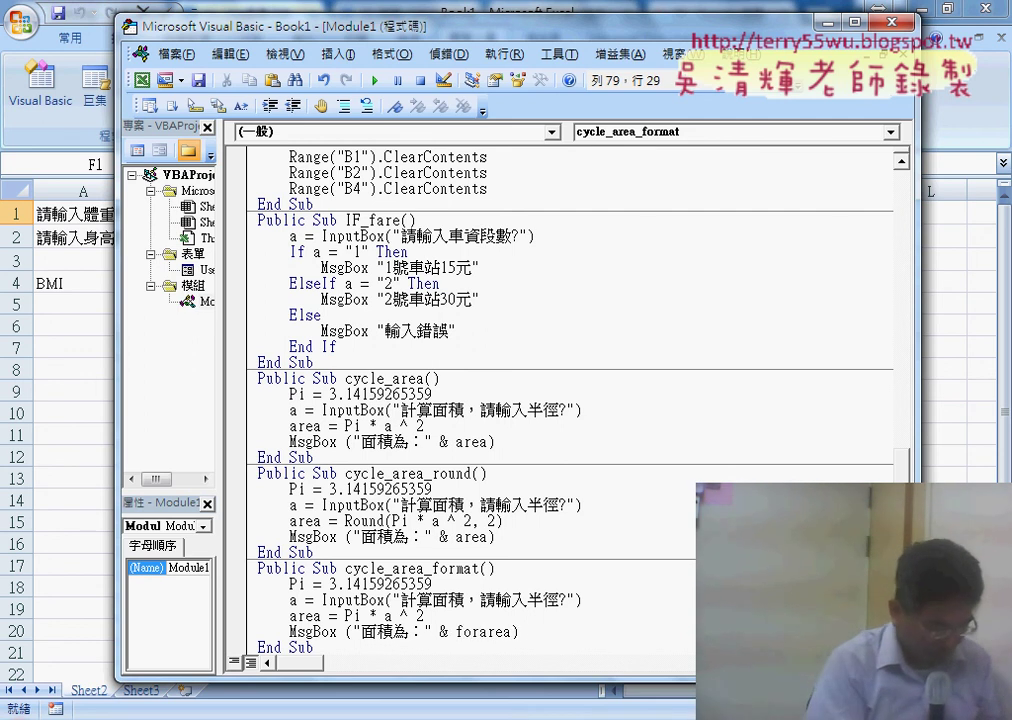
pyautogui.write('mat')
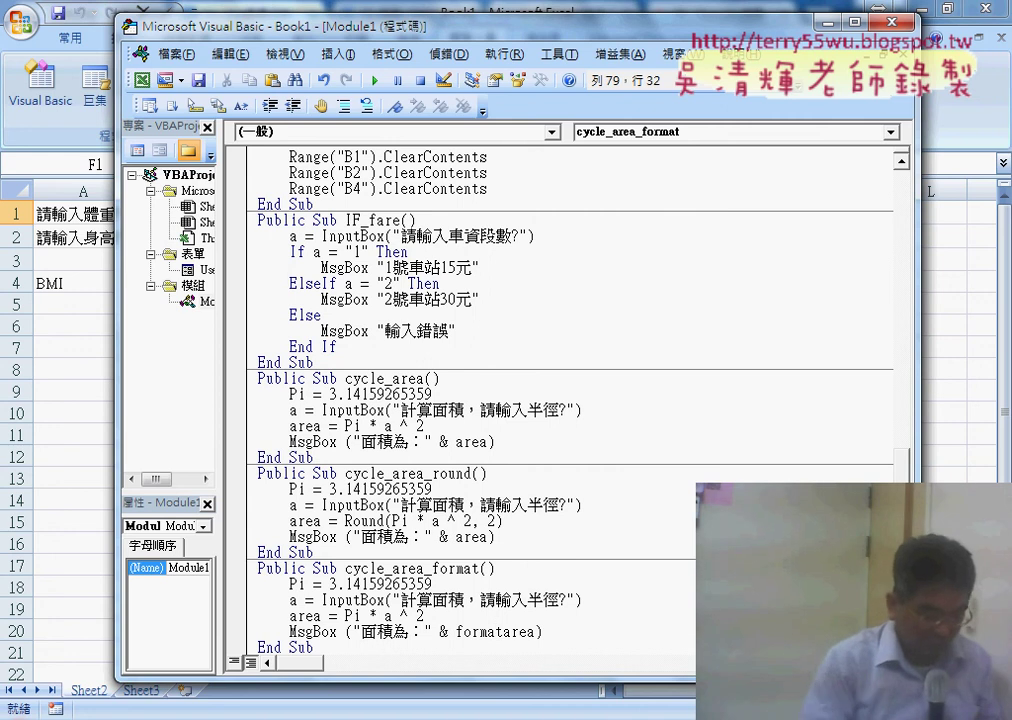
pyautogui.write('(')
pyautogui.press('End')
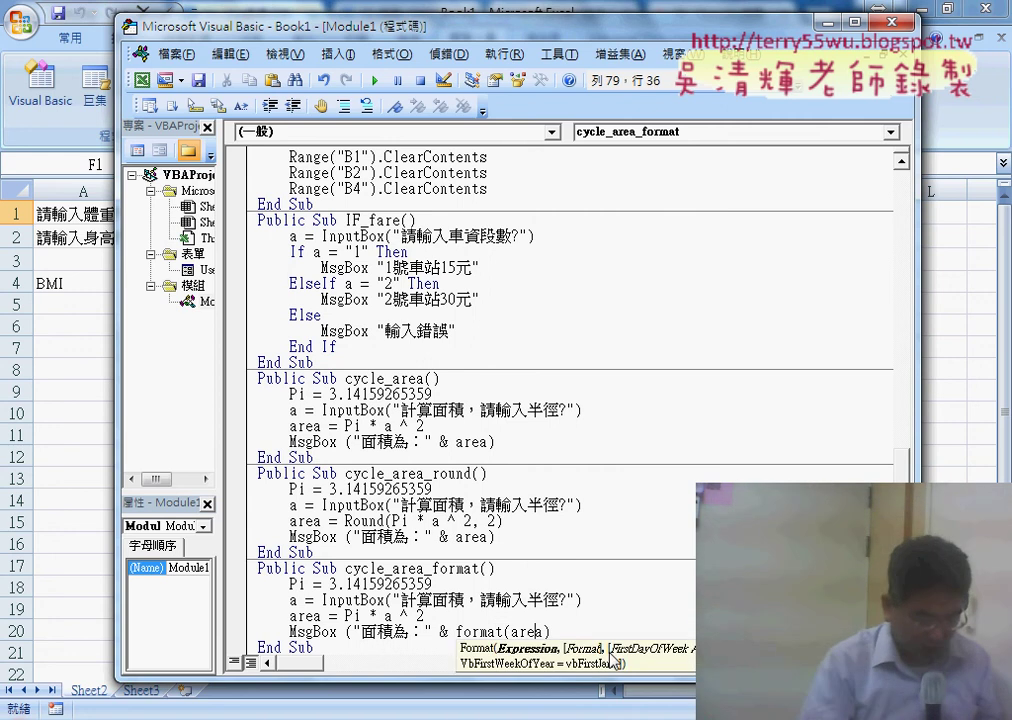
pyautogui.write(',')
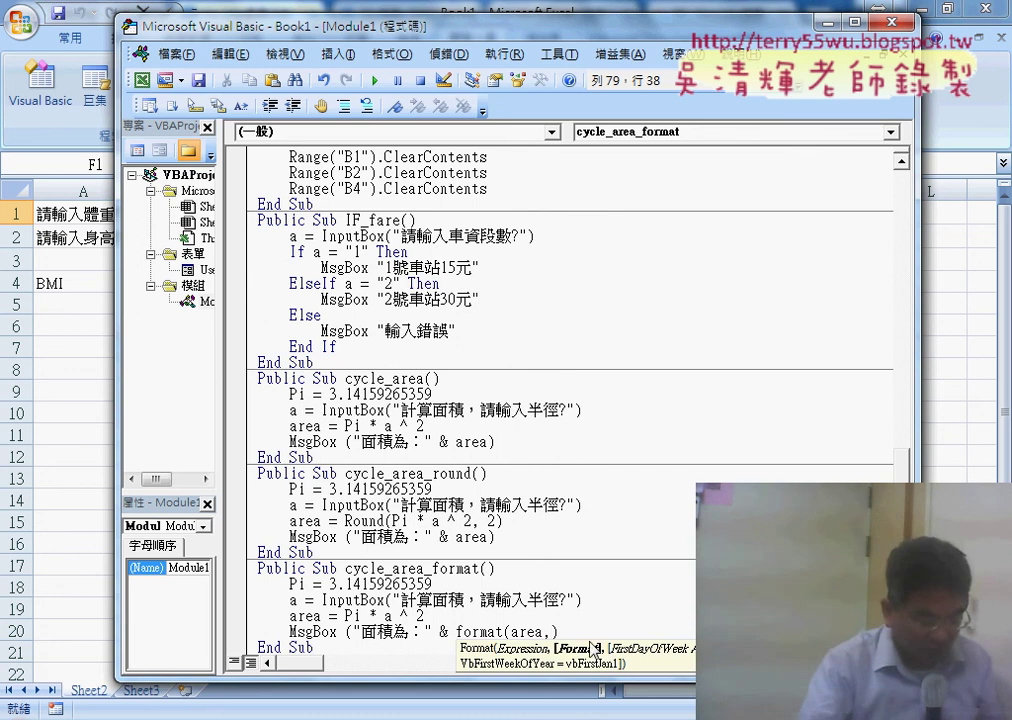
pyautogui.click(512, 632)
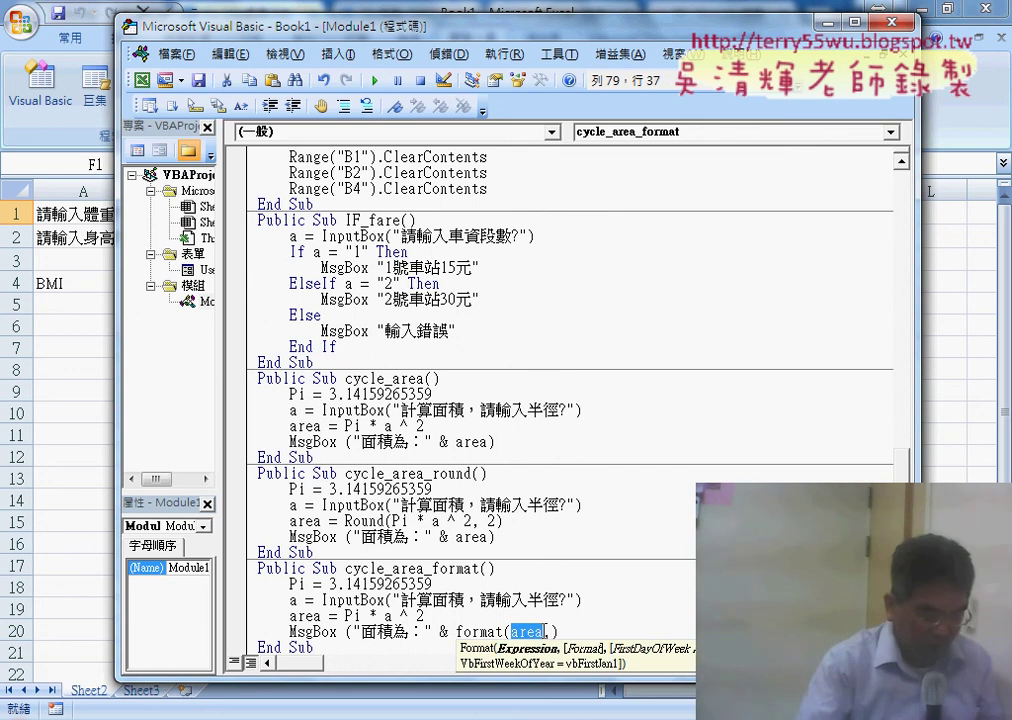
pyautogui.click(549, 632)
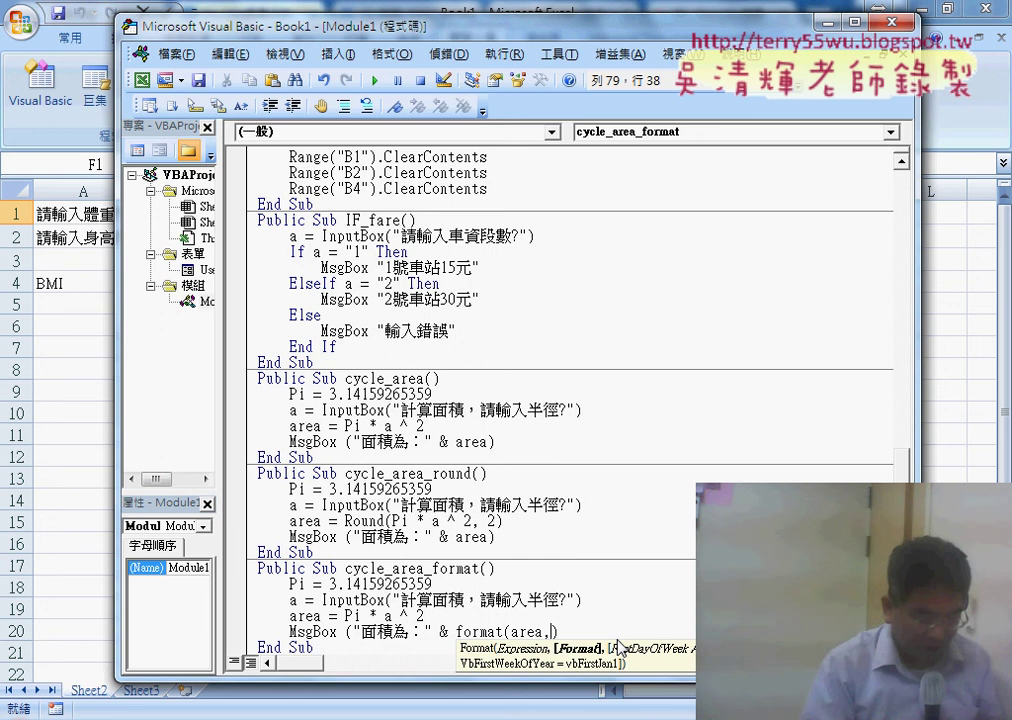
pyautogui.write('""')
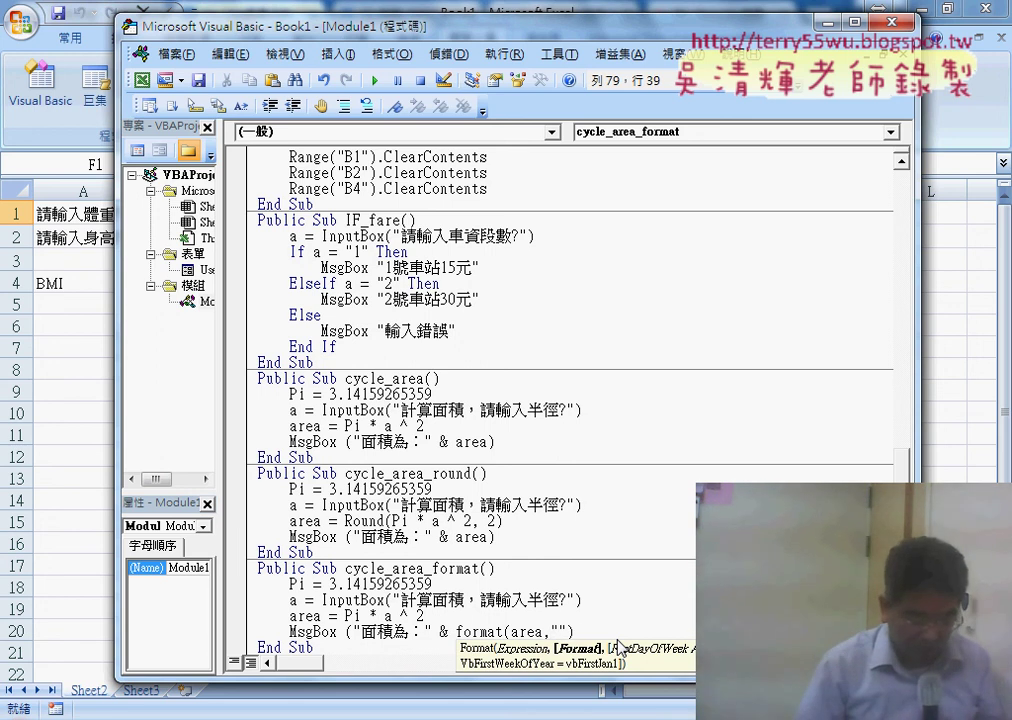
pyautogui.write('0.')
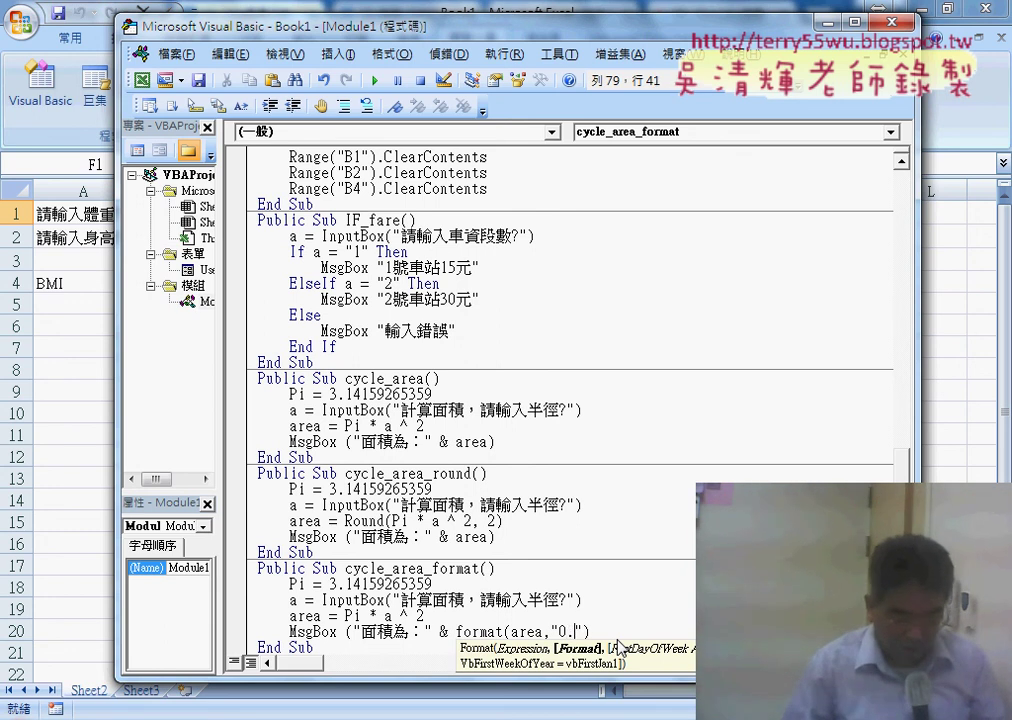
pyautogui.write('00')
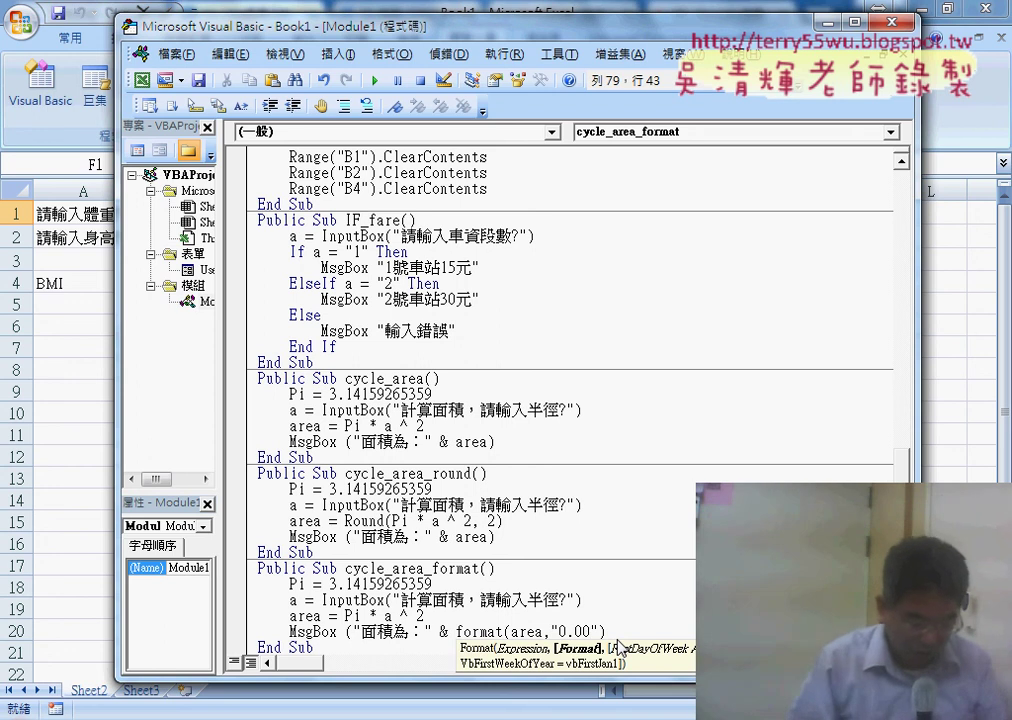
pyautogui.press('Right')
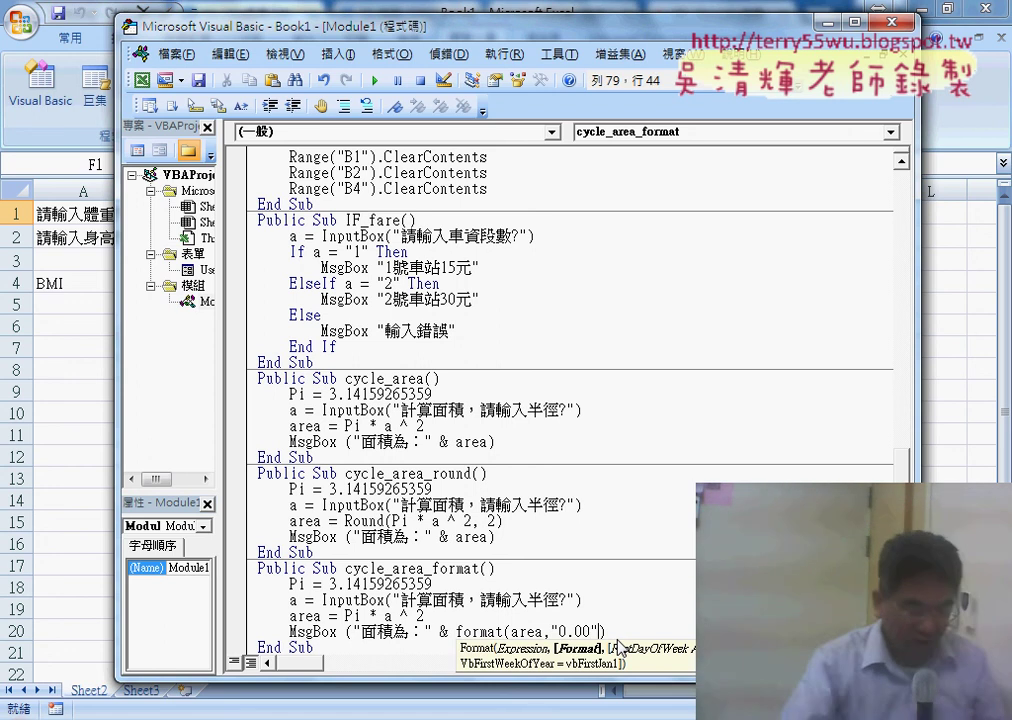
pyautogui.write(')')
pyautogui.scroll(-1, 630, 593)
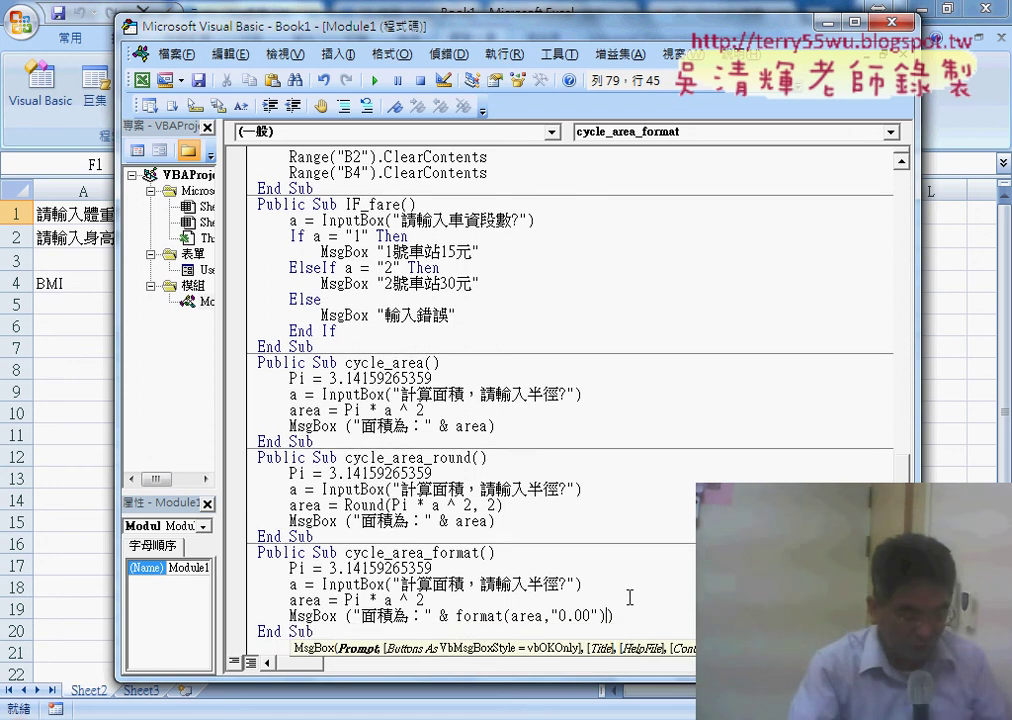
# Highlight Round and Format's area argument, then run cycle_area_format with F5 and enter radius 7.
pyautogui.doubleClick(347, 504)
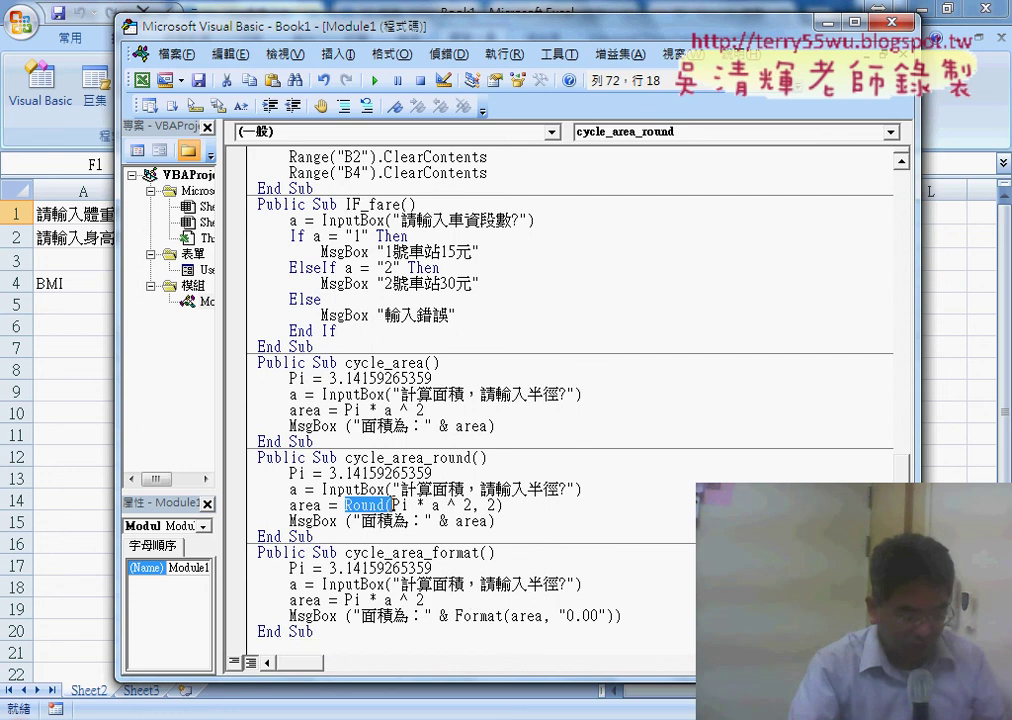
pyautogui.moveTo(455, 616); pyautogui.dragTo(546, 617)
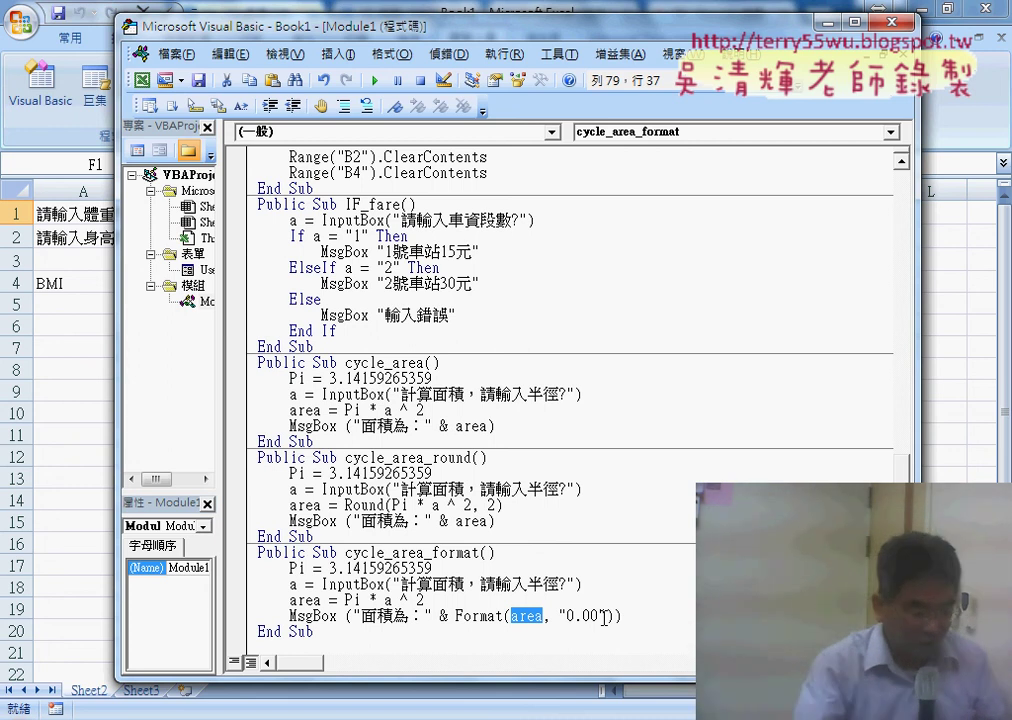
pyautogui.press('F5')
pyautogui.write('7')
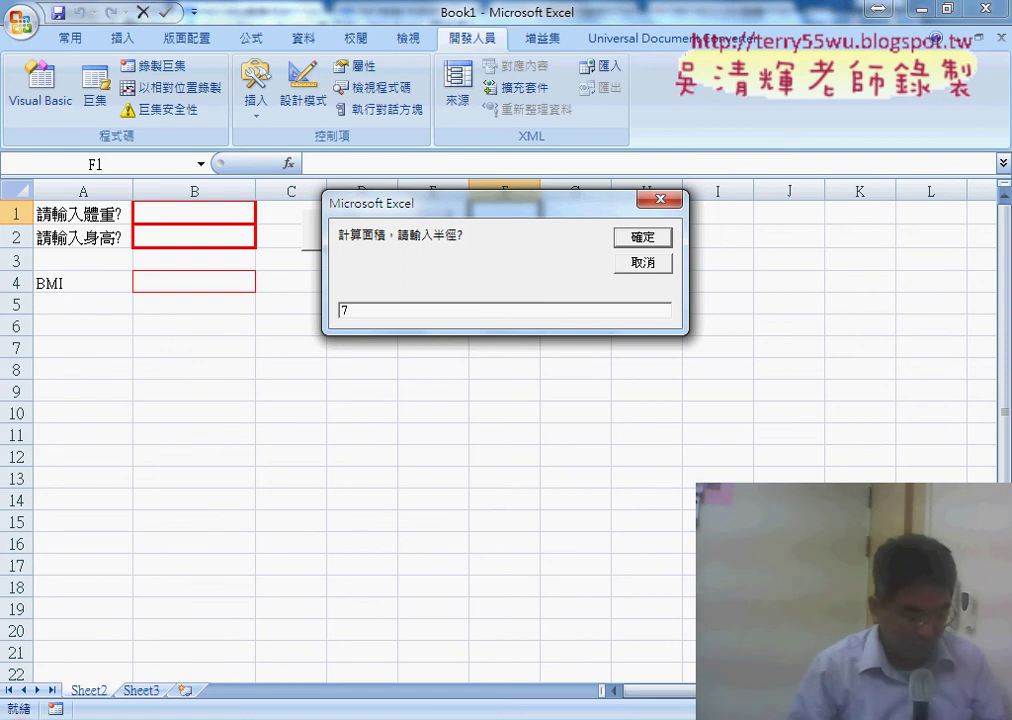
# Submit radius 7 and dismiss the result box reporting the area as 153.94.
pyautogui.press('Return')
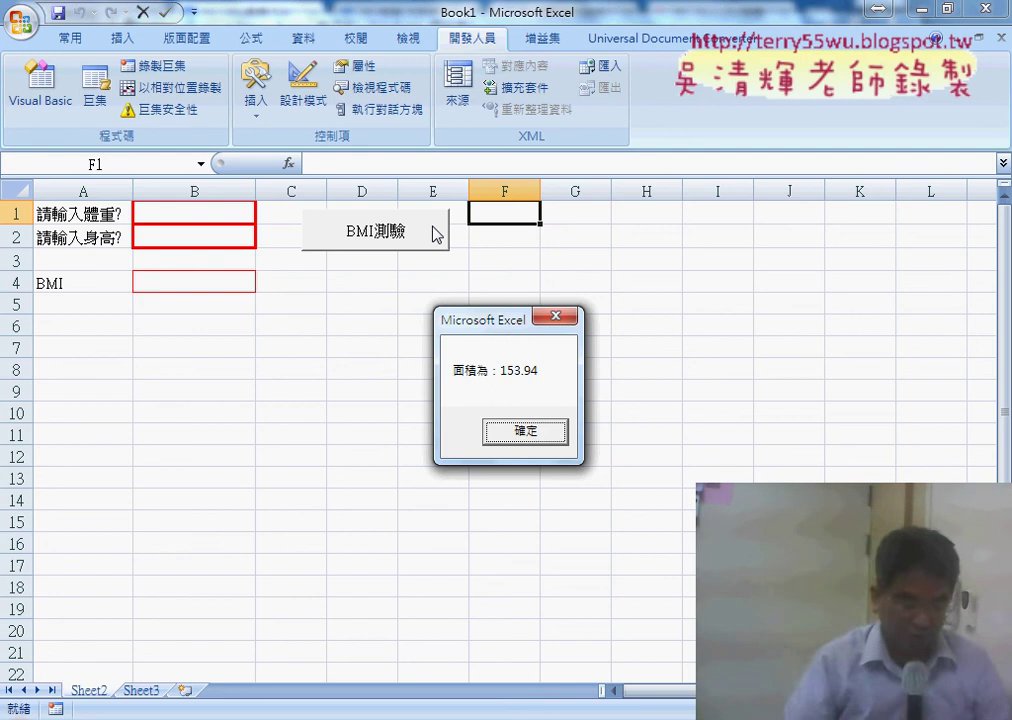
pyautogui.click(515, 432)
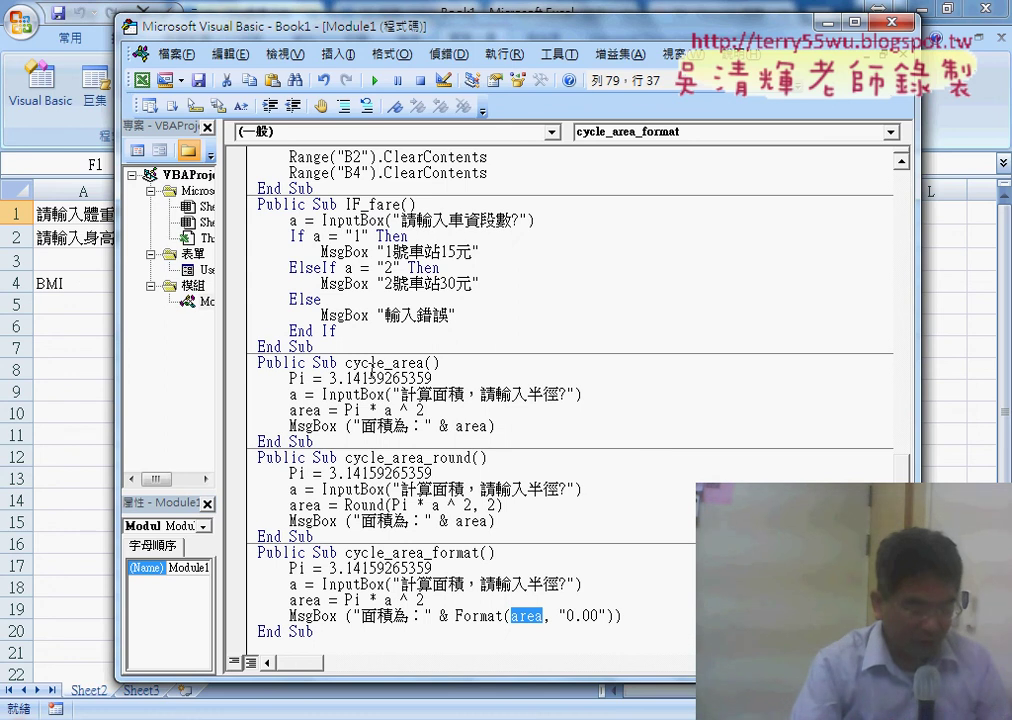
# Highlight the cycle_area name, the Pi variable and its 3.14159265359 value, then go back to Excel.
pyautogui.moveTo(345, 364); pyautogui.dragTo(386, 364)
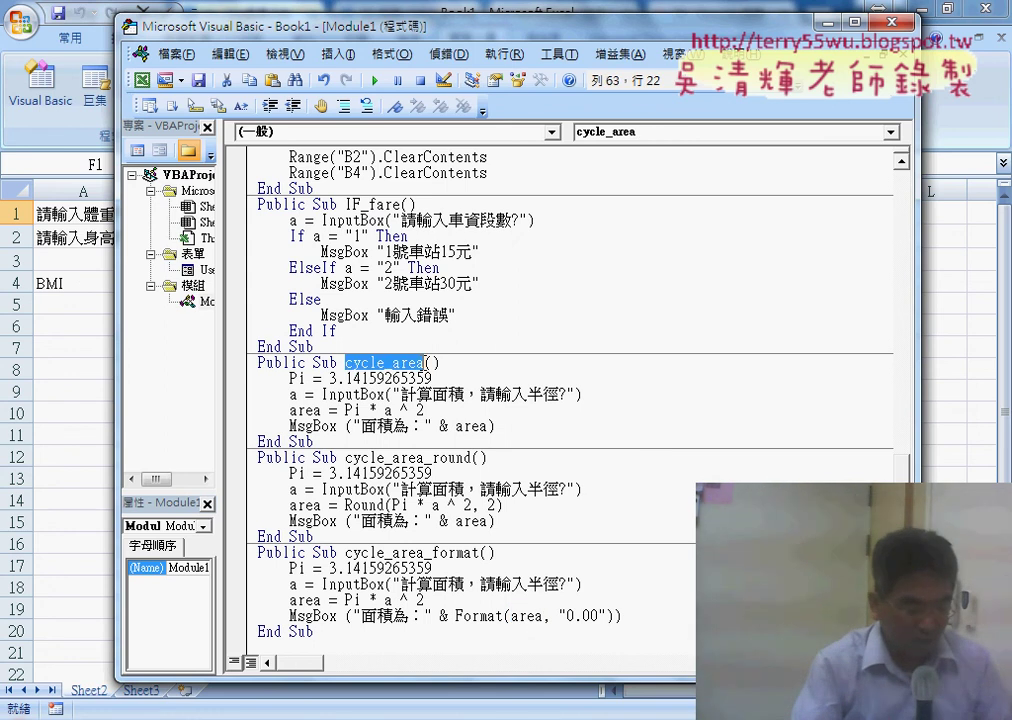
pyautogui.click(289, 378)
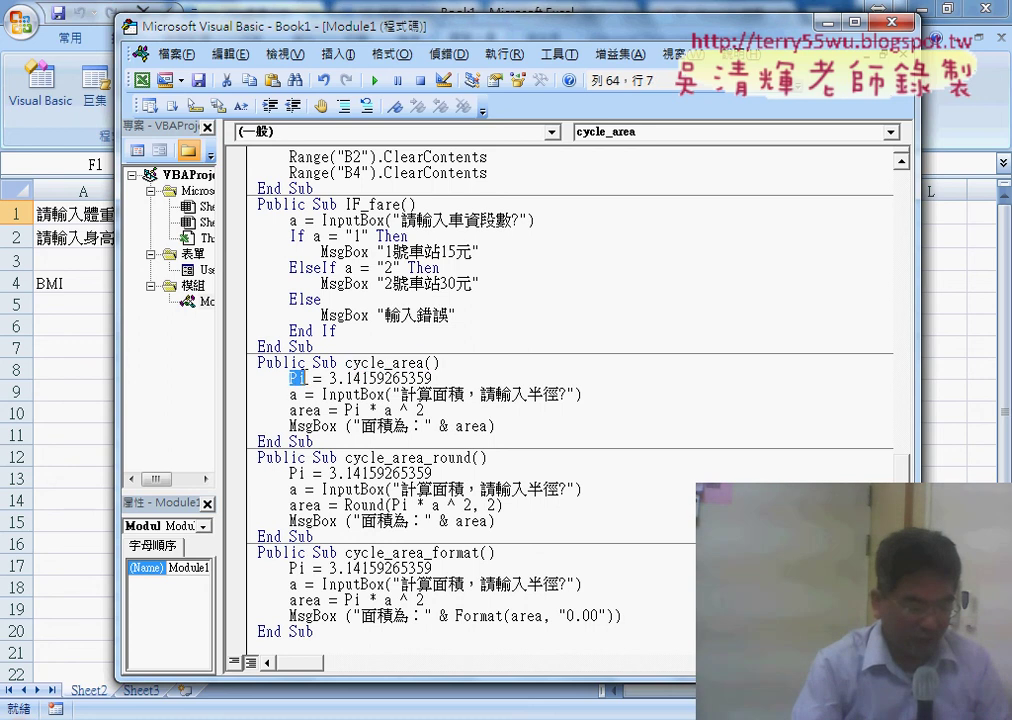
pyautogui.moveTo(328, 378); pyautogui.dragTo(409, 378)
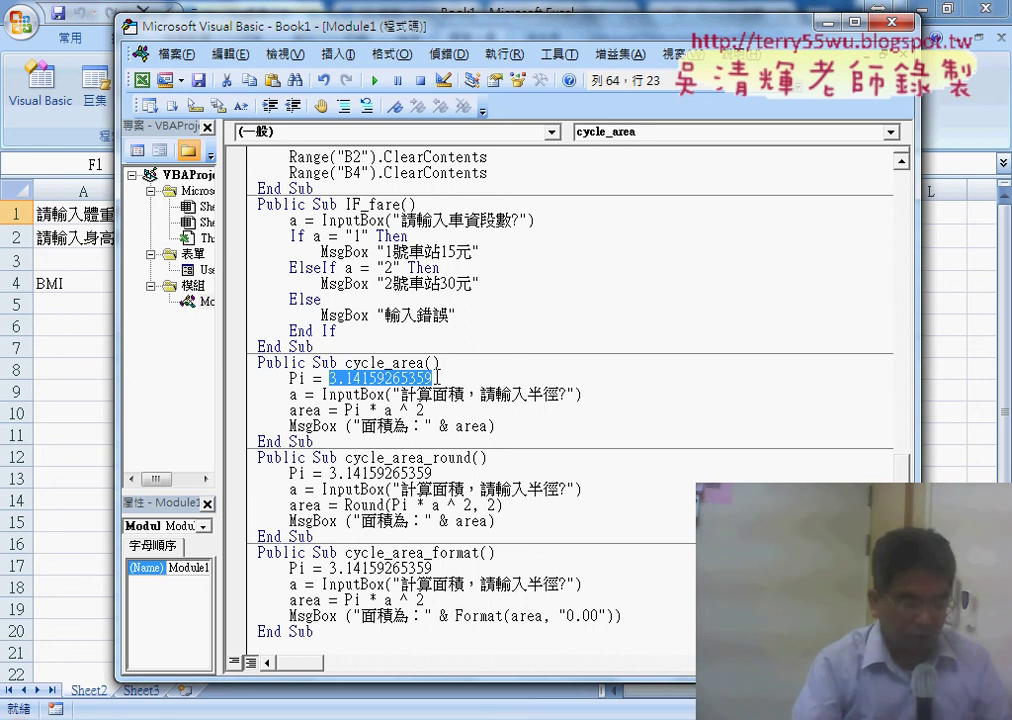
pyautogui.doubleClick(297, 378)
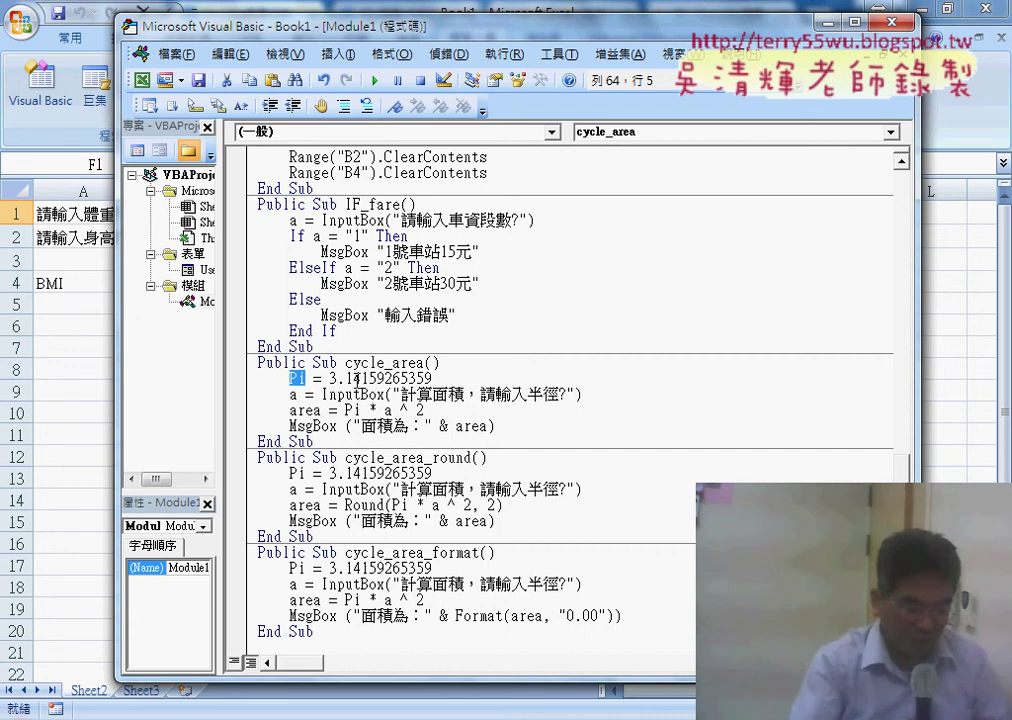
pyautogui.moveTo(328, 378); pyautogui.dragTo(432, 378)
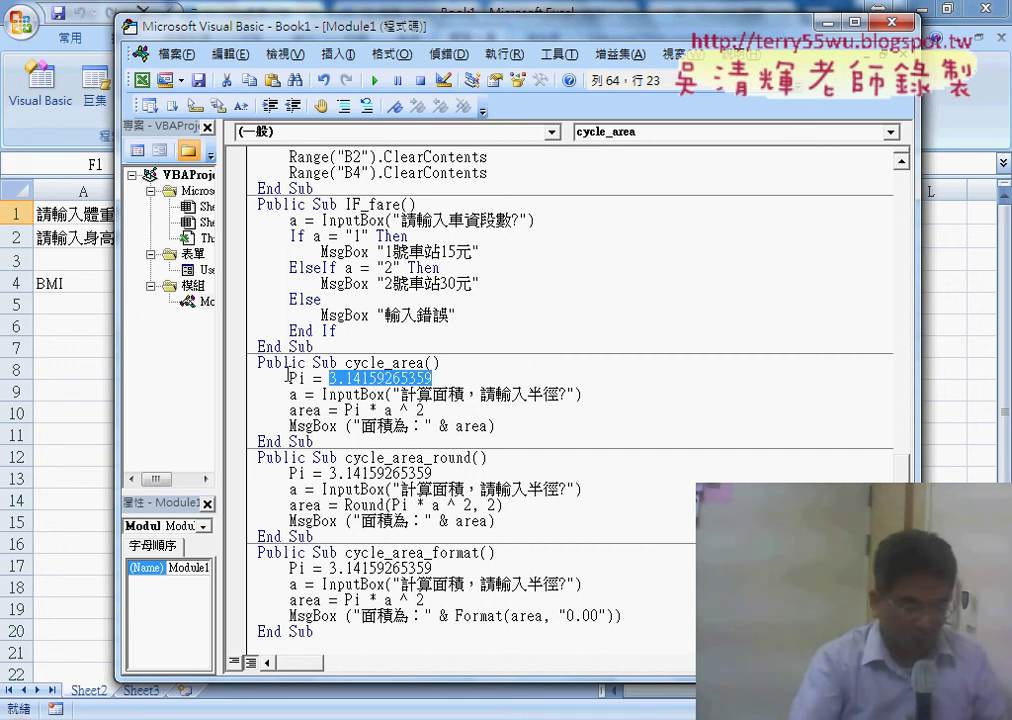
pyautogui.click(77, 365)
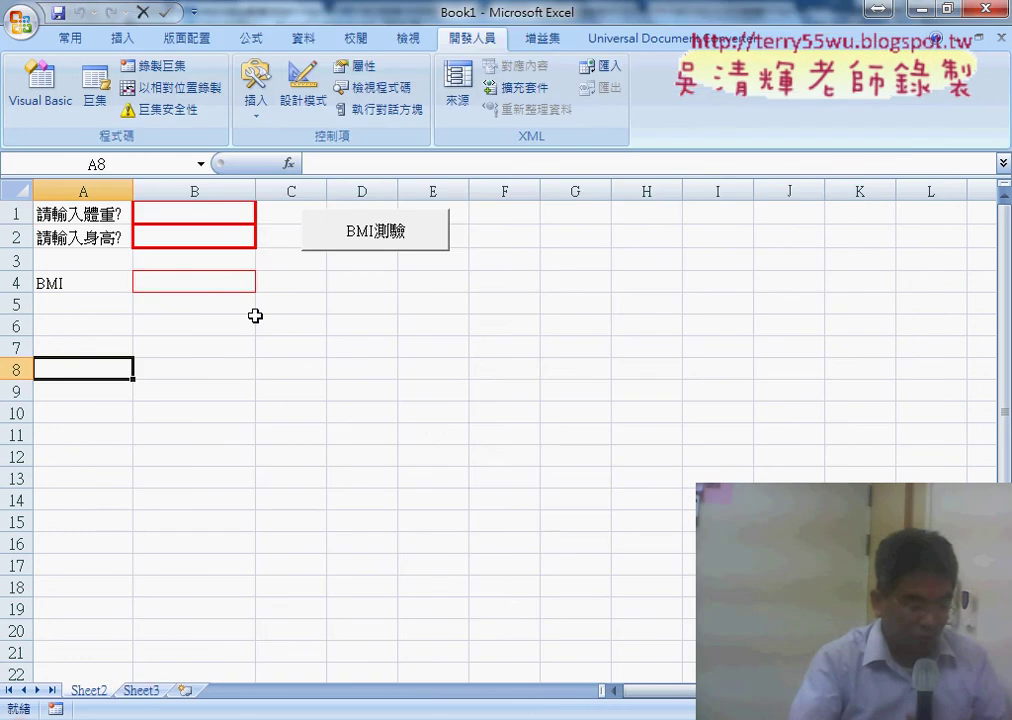
# From cell F1, look up the Math & Trig PI function (3.14159265358979), then return to the Visual Basic Editor.
pyautogui.click(520, 212)
pyautogui.click(288, 163)
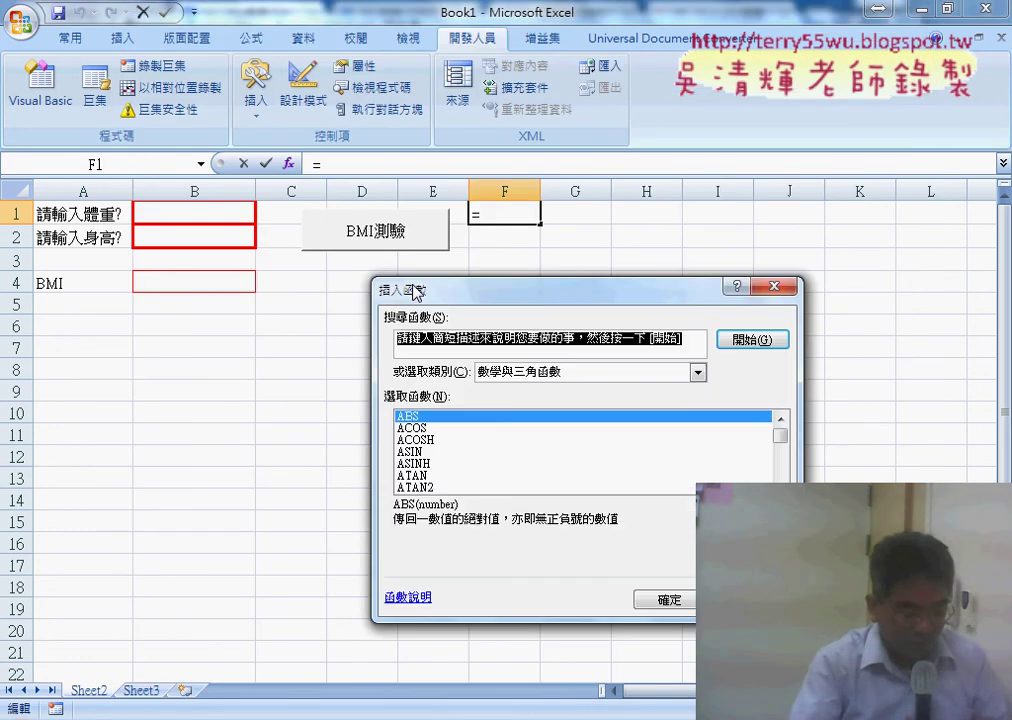
pyautogui.scroll(-1, 512, 454)
pyautogui.scroll(-1, 512, 454)
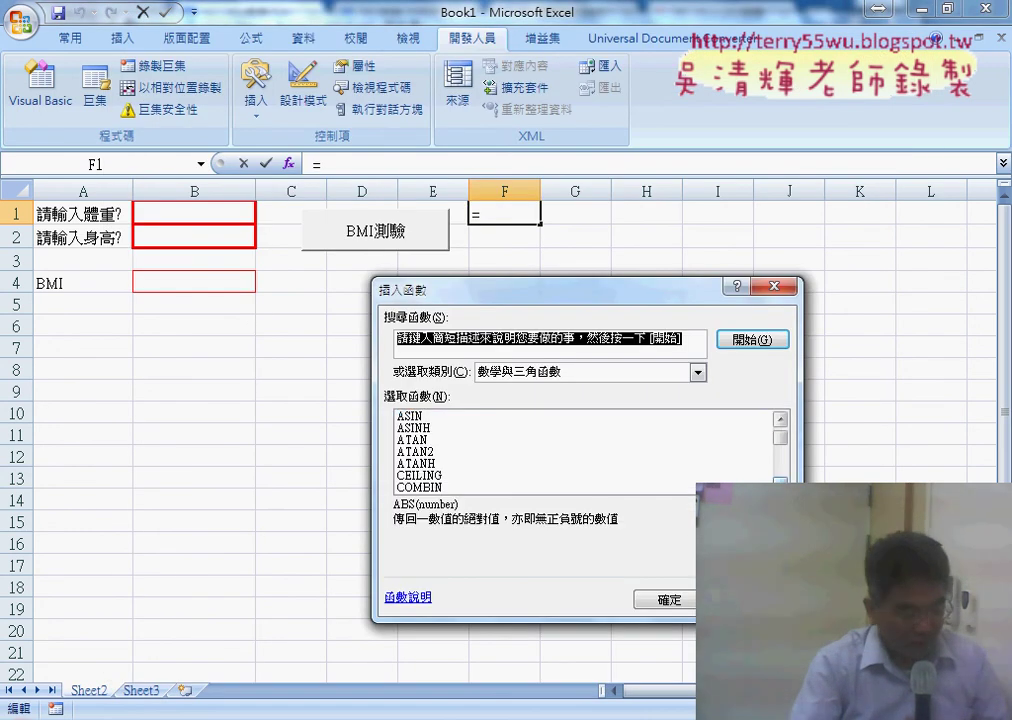
pyautogui.scroll(-1, 512, 454)
pyautogui.scroll(-1, 512, 454)
pyautogui.scroll(-1, 585, 450)
pyautogui.scroll(-1, 585, 450)
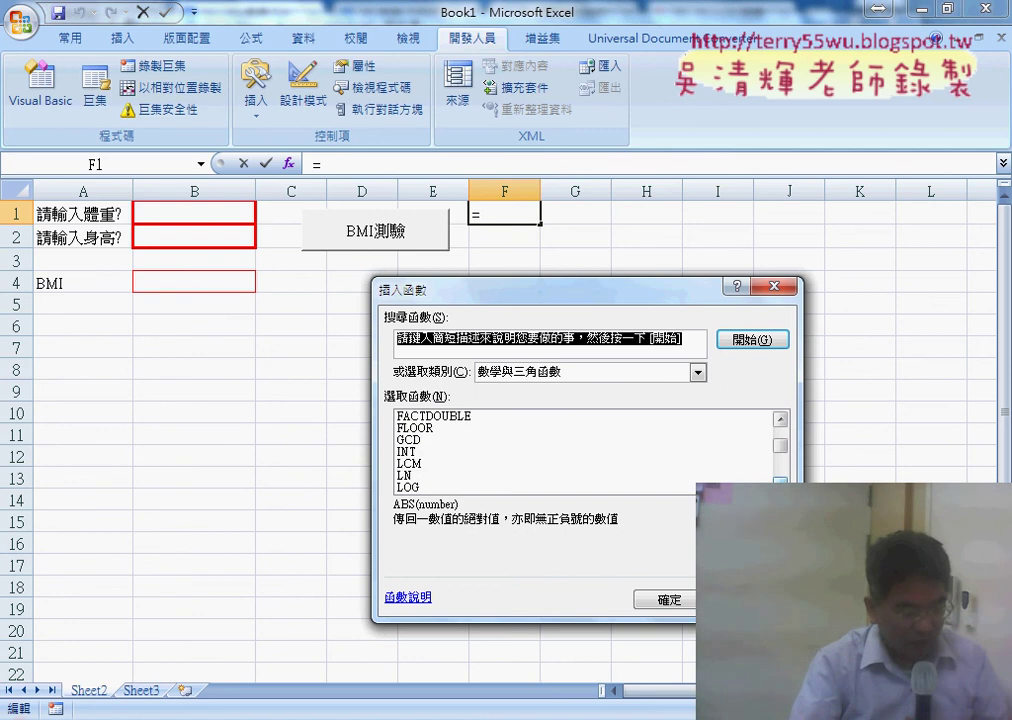
pyautogui.scroll(-1, 585, 450)
pyautogui.scroll(-1, 585, 450)
pyautogui.scroll(-2, 585, 450)
pyautogui.scroll(-2, 585, 450)
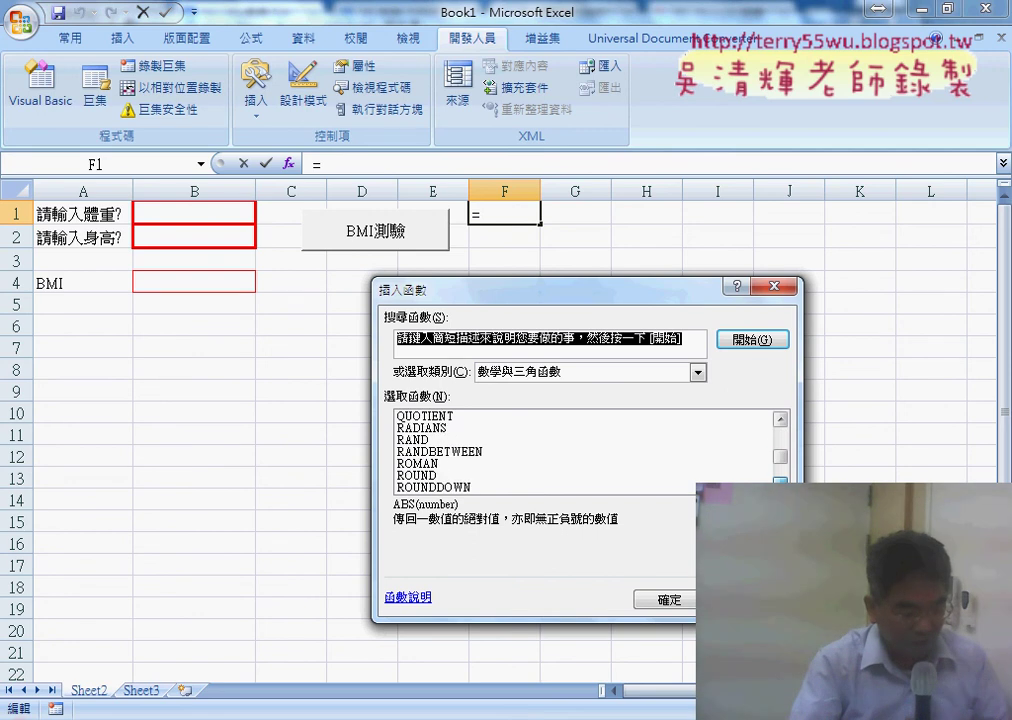
pyautogui.scroll(-1, 585, 450)
pyautogui.scroll(1, 780, 424)
pyautogui.scroll(2, 780, 424)
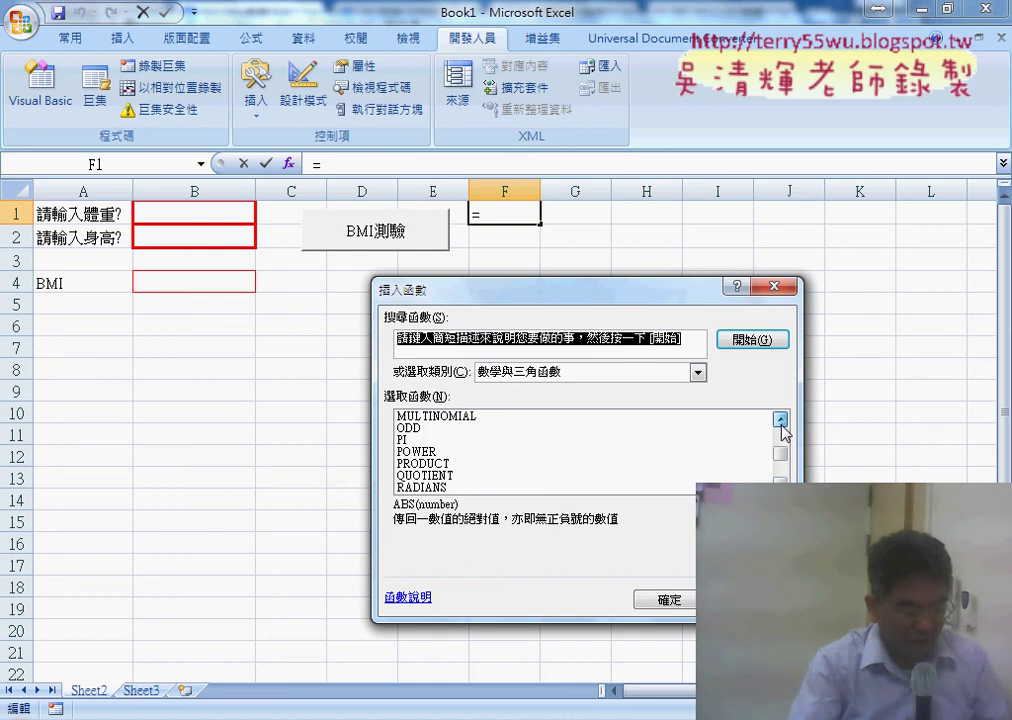
pyautogui.click(433, 441)
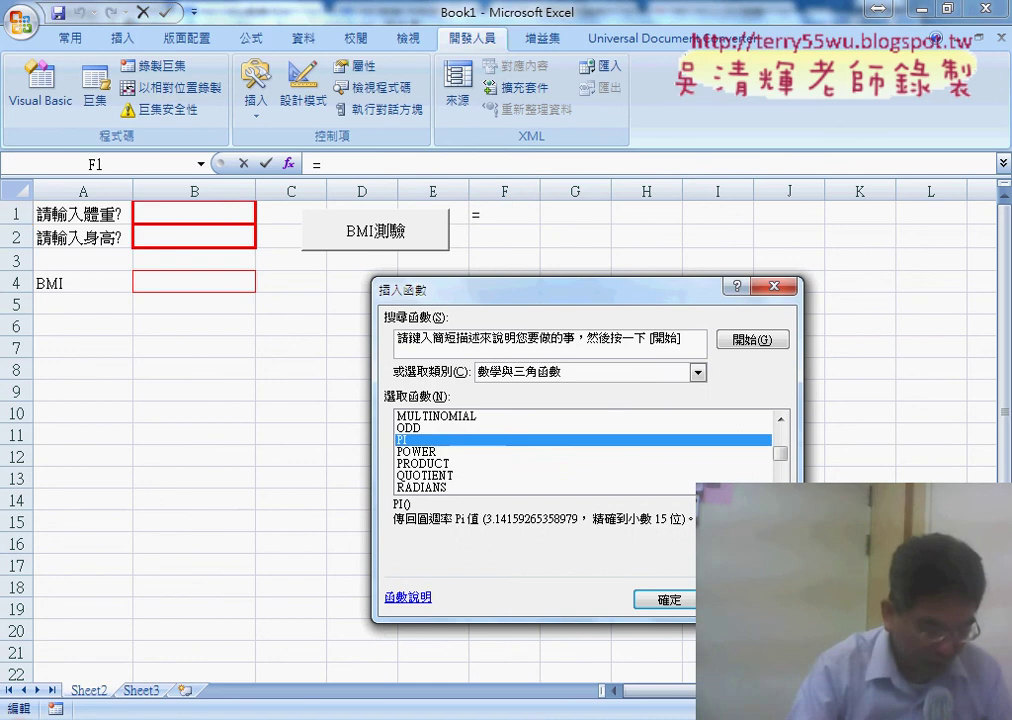
pyautogui.moveTo(510, 716)
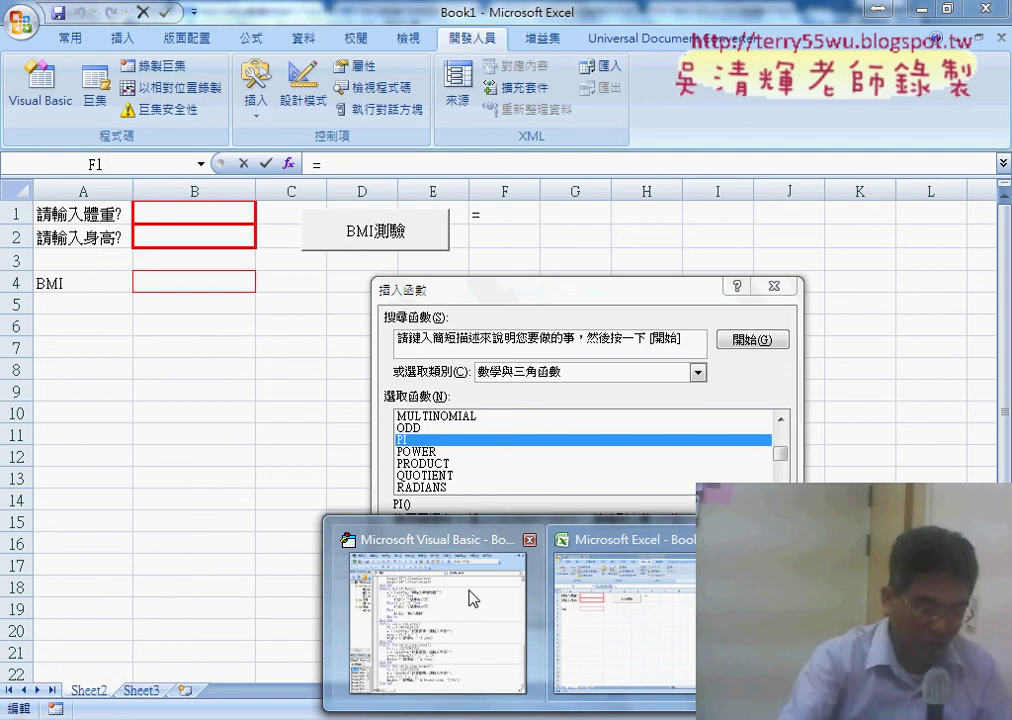
pyautogui.click(472, 600)
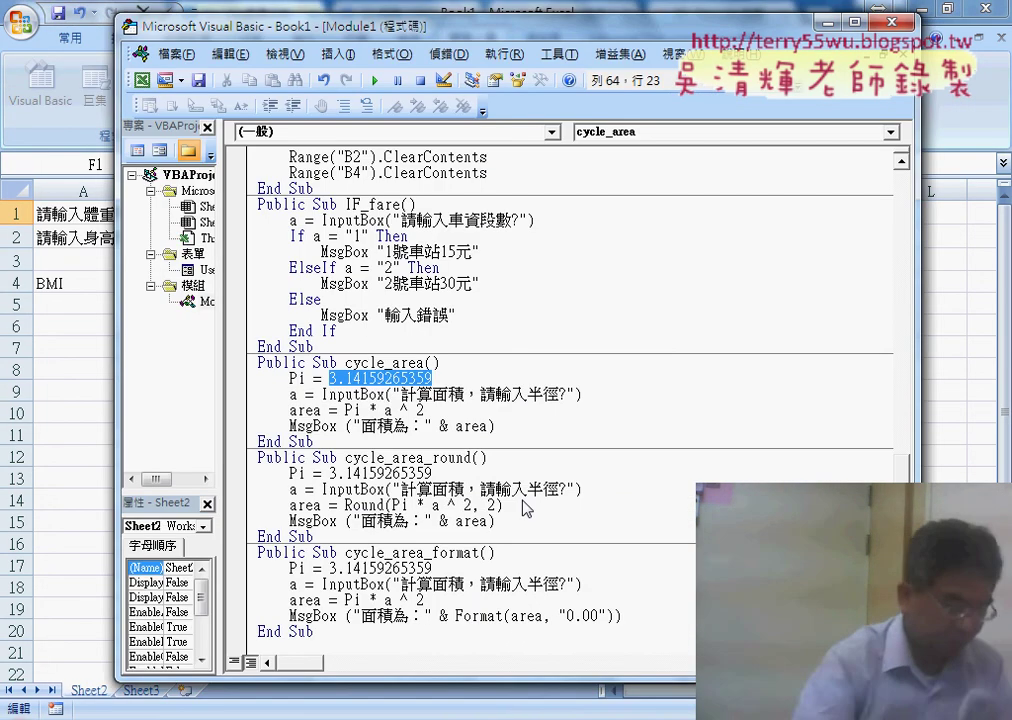